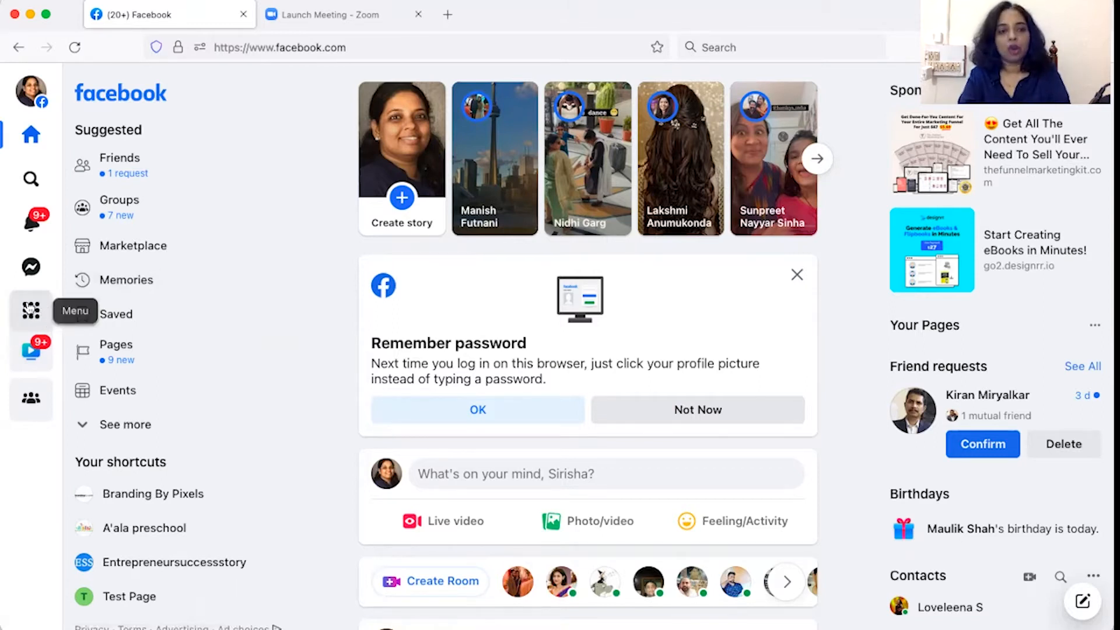
Step: Start creating a new ad for the Branding By Pixels page and dismiss the Ads Manager suggestion
{"action": "left_click", "coordinate": [30, 309]}
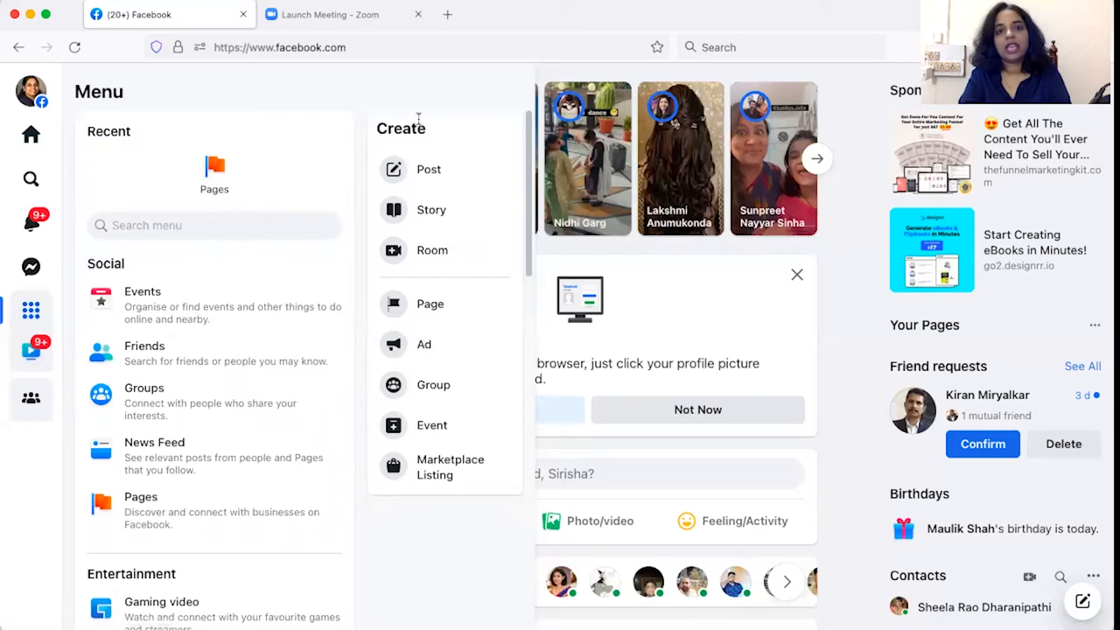
{"action": "left_click", "coordinate": [425, 345]}
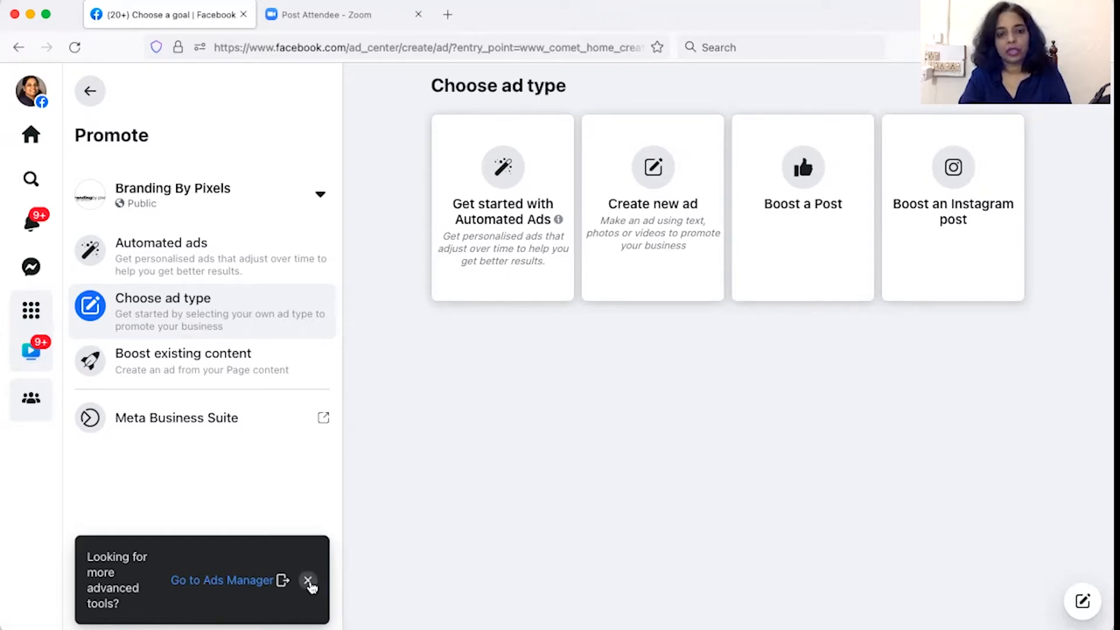
{"action": "left_click", "coordinate": [308, 581]}
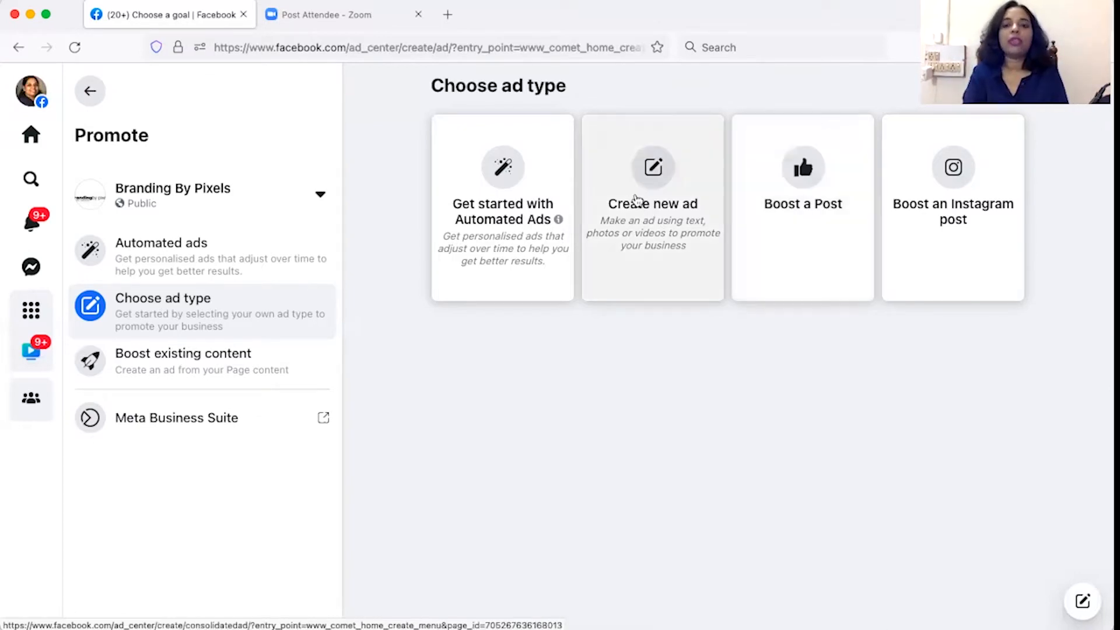
{"action": "left_click", "coordinate": [651, 209]}
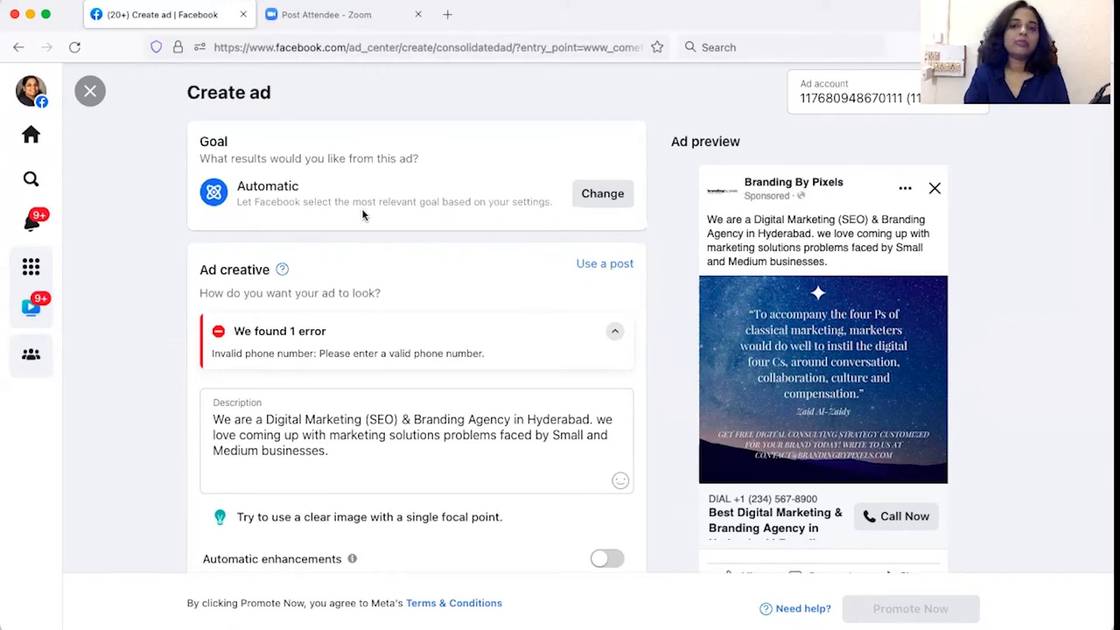
Step: Change the ad's goal to Get more calls and save it
{"action": "left_click", "coordinate": [601, 197]}
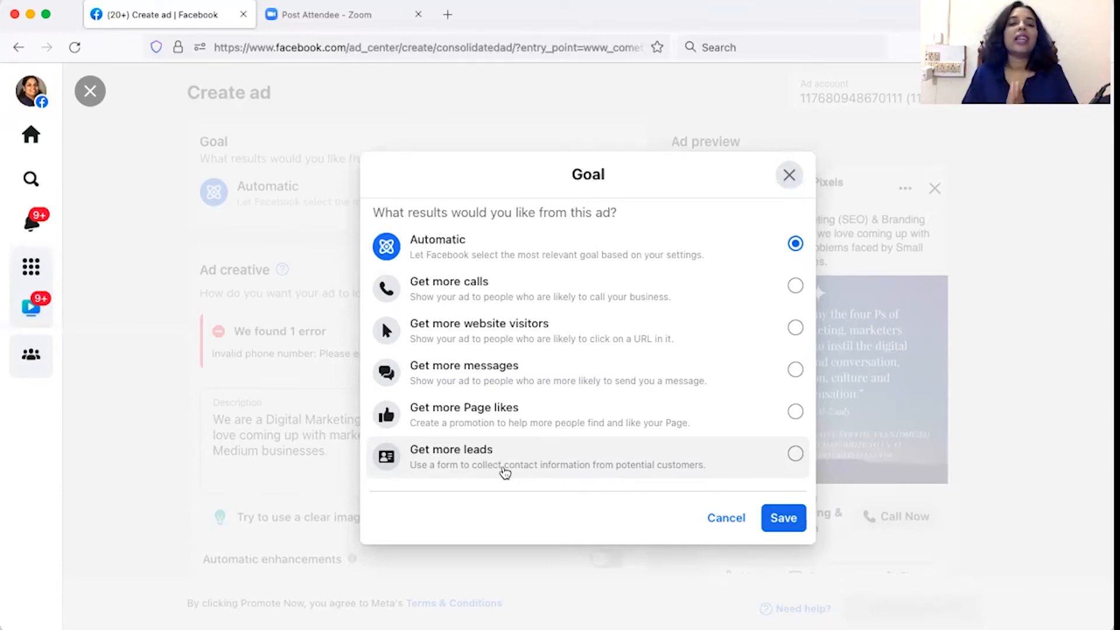
{"action": "left_click", "coordinate": [794, 287]}
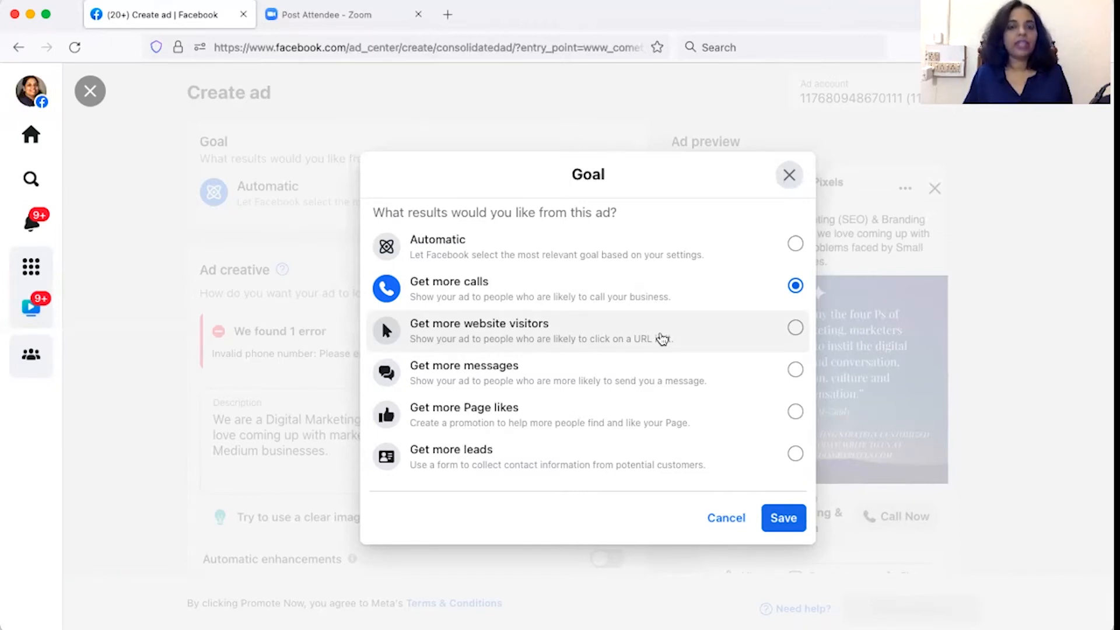
{"action": "left_click", "coordinate": [796, 328]}
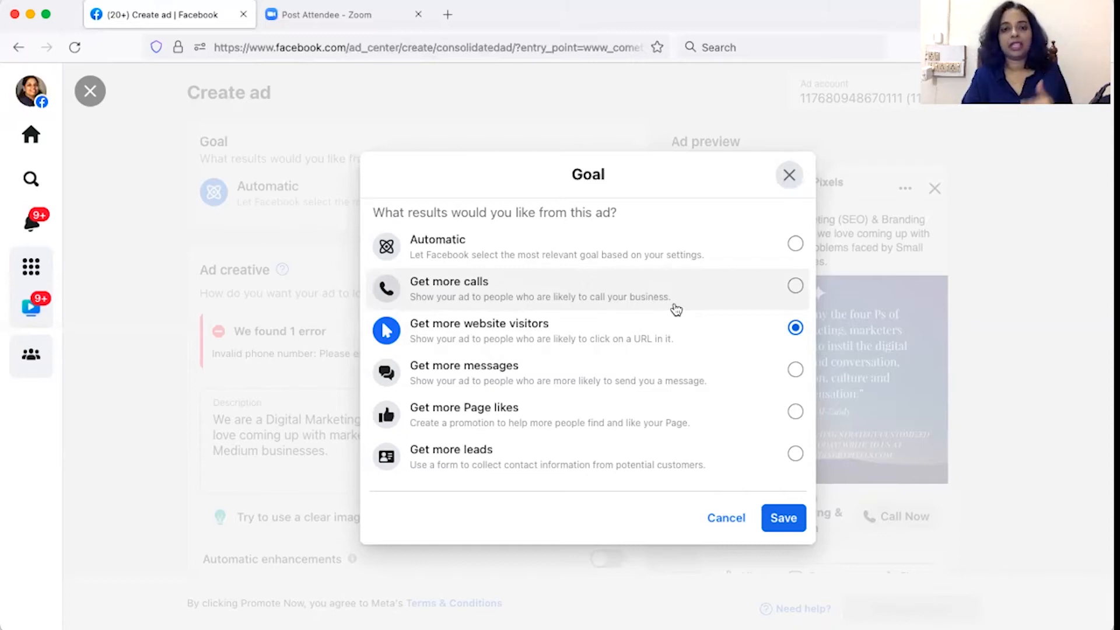
{"action": "left_click", "coordinate": [662, 399]}
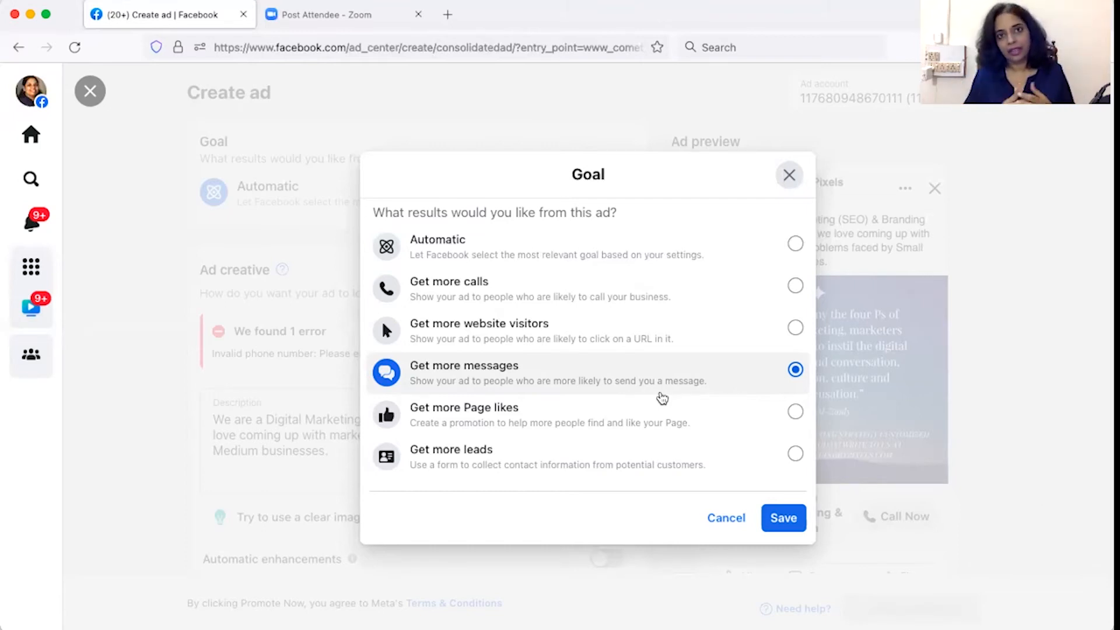
{"action": "left_click", "coordinate": [792, 462]}
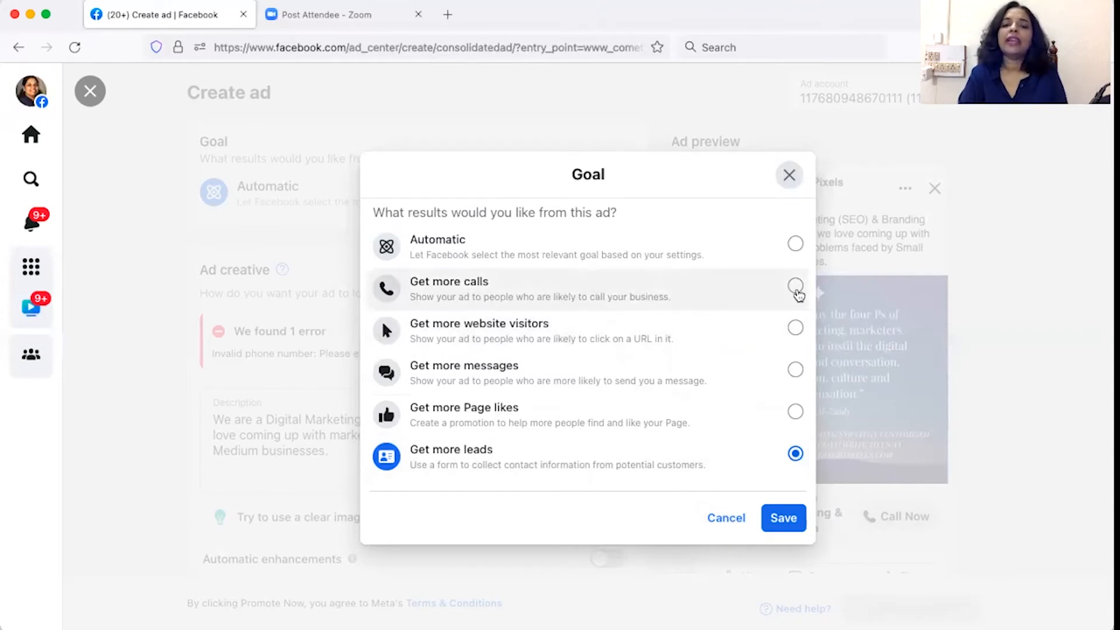
{"action": "left_click", "coordinate": [796, 286]}
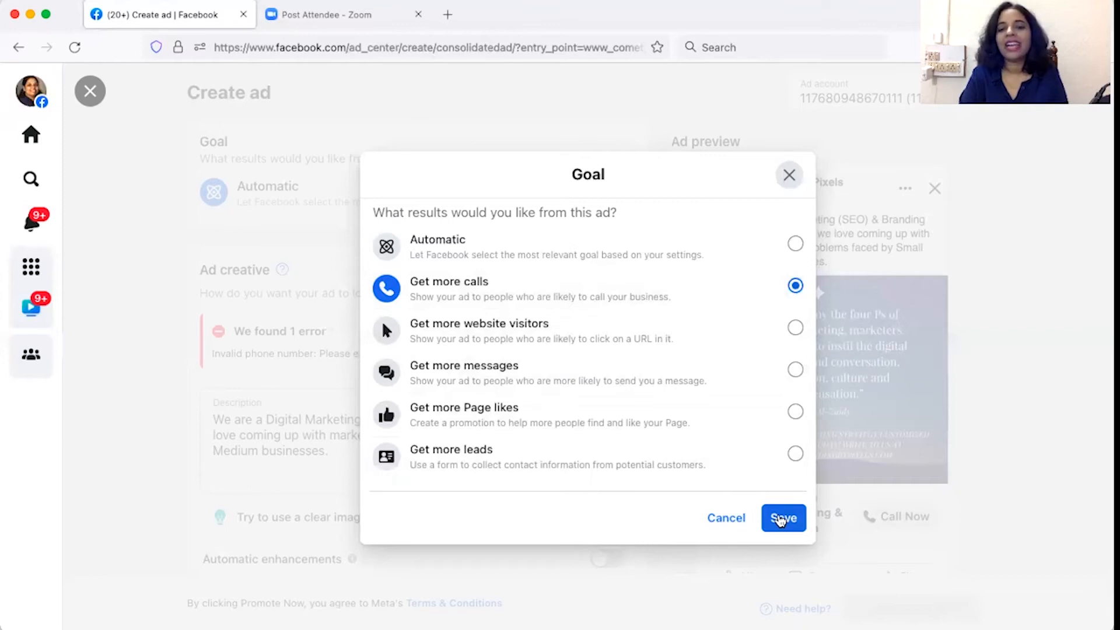
{"action": "left_click", "coordinate": [781, 518]}
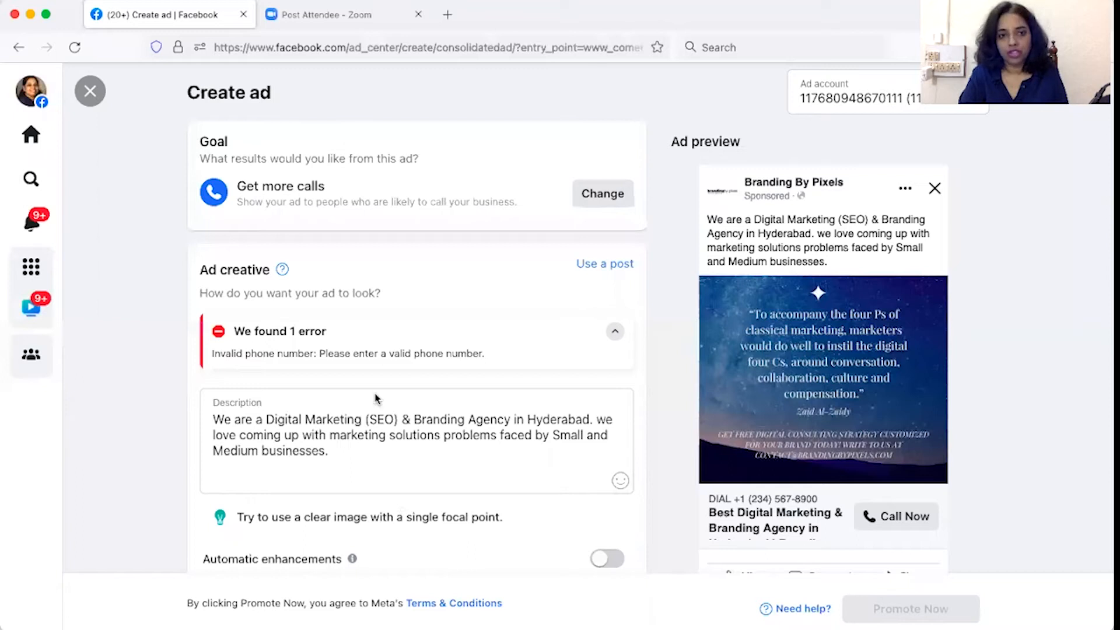
Step: Examine the ad creative section, focusing on the wording of the description text
{"action": "scroll", "coordinate": [390, 508], "scroll_direction": "down", "scroll_amount": 2}
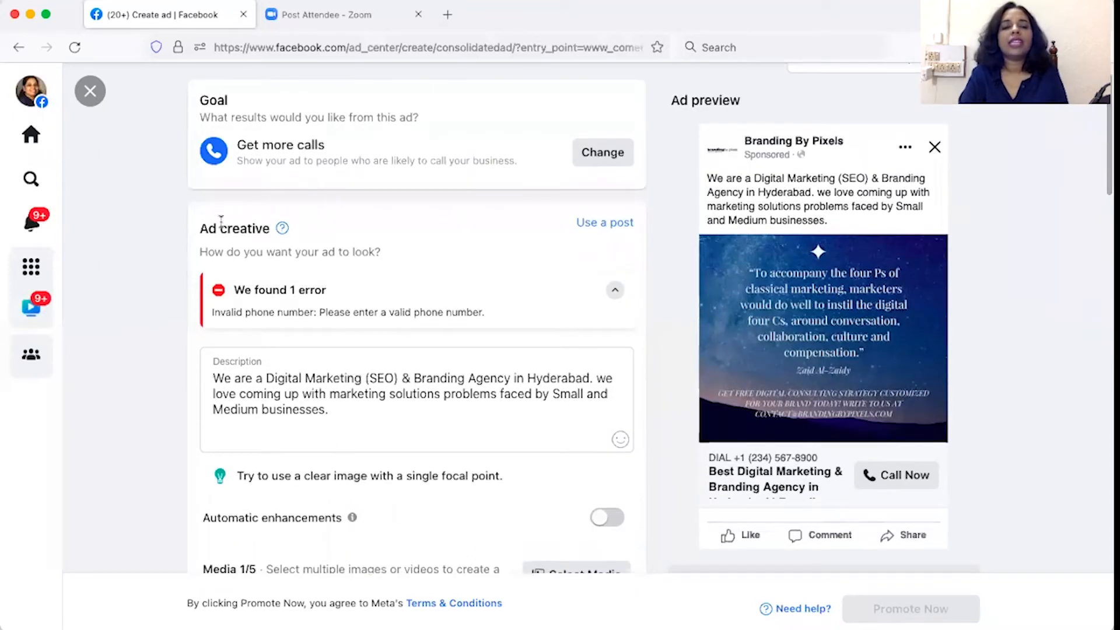
{"action": "scroll", "coordinate": [425, 517], "scroll_direction": "down", "scroll_amount": 5}
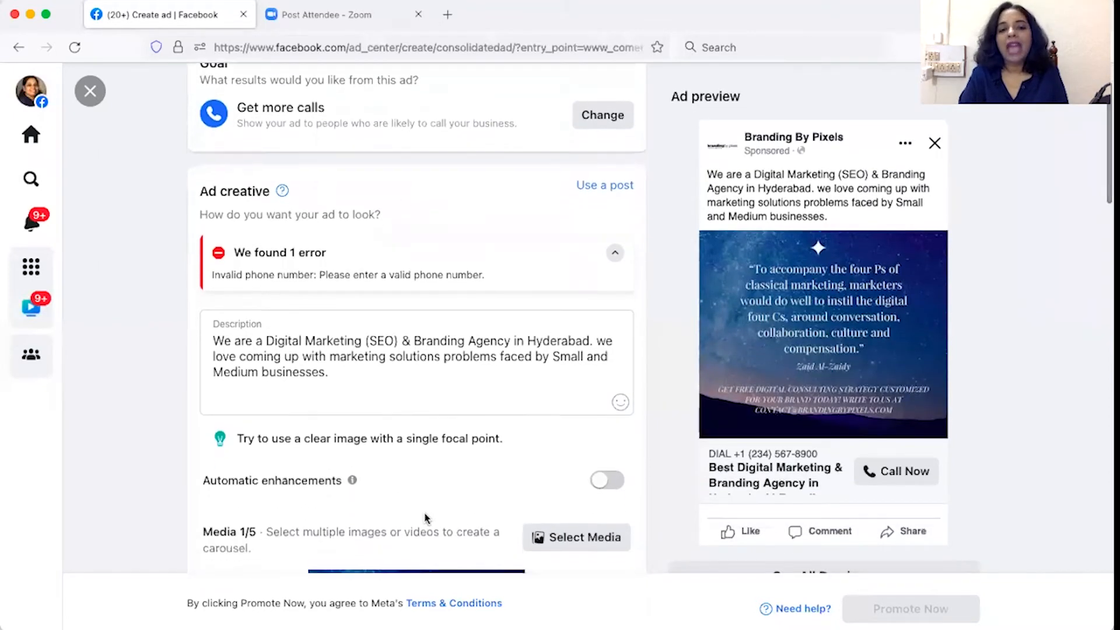
{"action": "scroll", "coordinate": [426, 517], "scroll_direction": "down", "scroll_amount": 15}
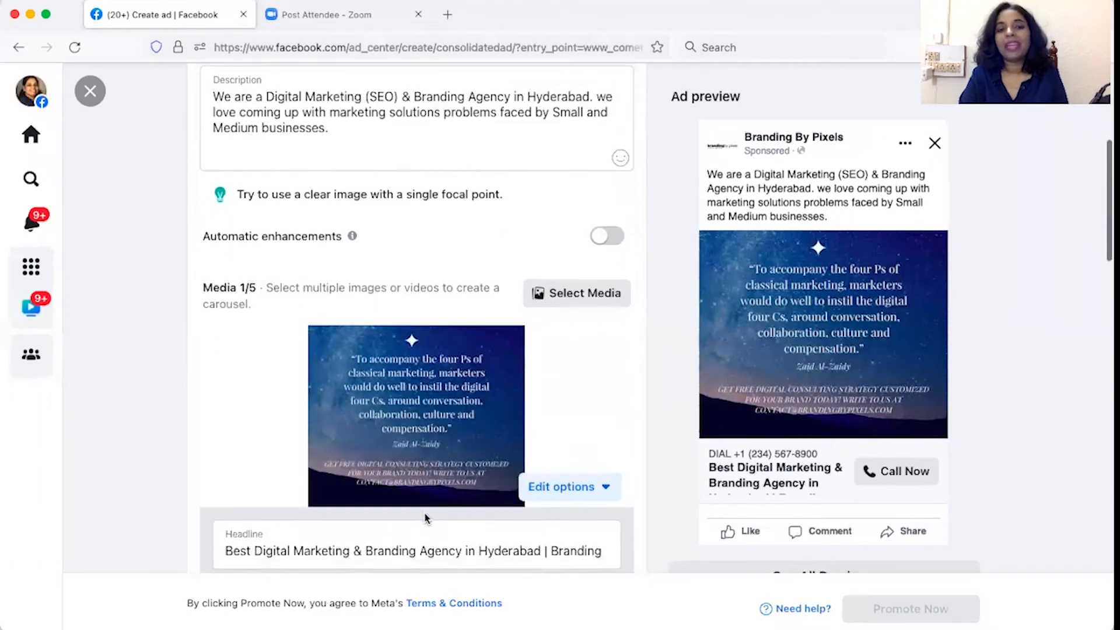
{"action": "scroll", "coordinate": [424, 513], "scroll_direction": "up", "scroll_amount": 15}
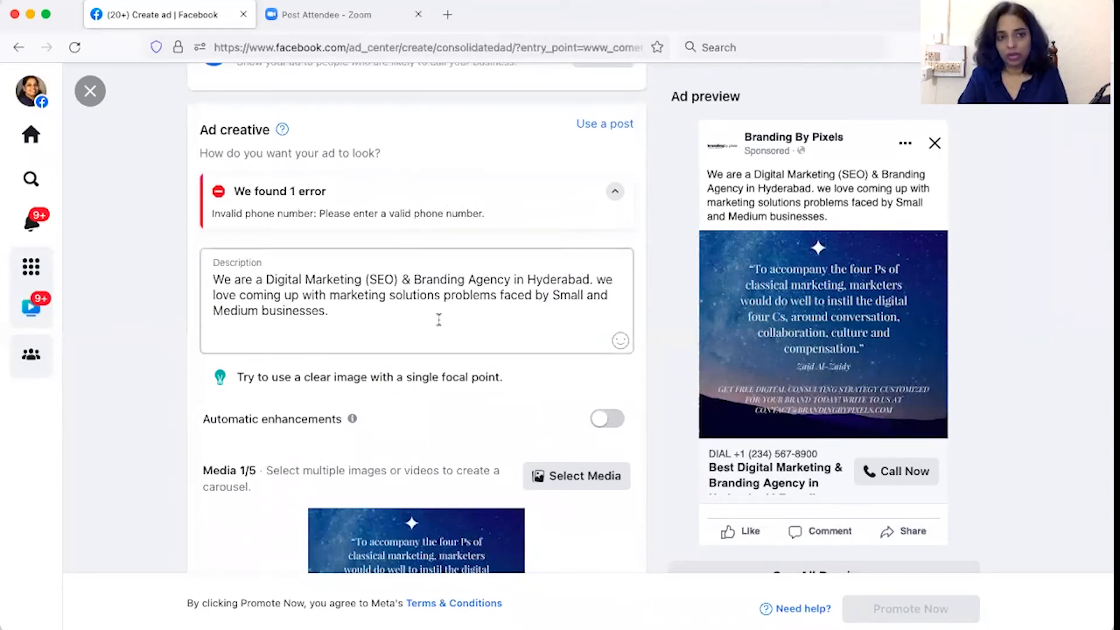
{"action": "left_click_drag", "start_coordinate": [367, 316], "coordinate": [212, 279]}
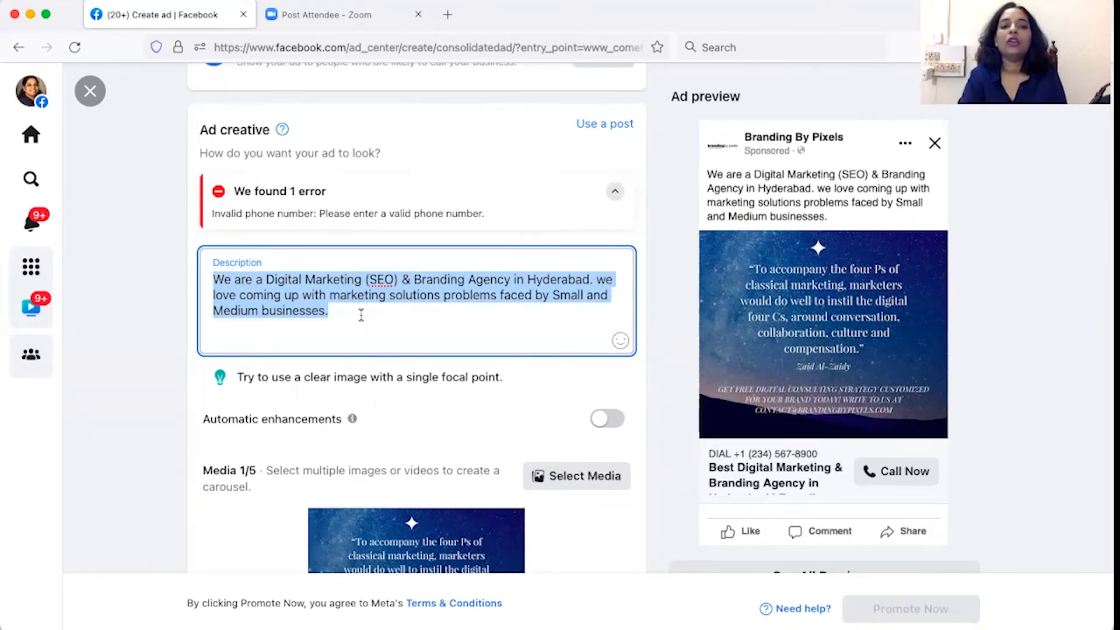
{"action": "scroll", "coordinate": [361, 315], "scroll_direction": "down", "scroll_amount": 2}
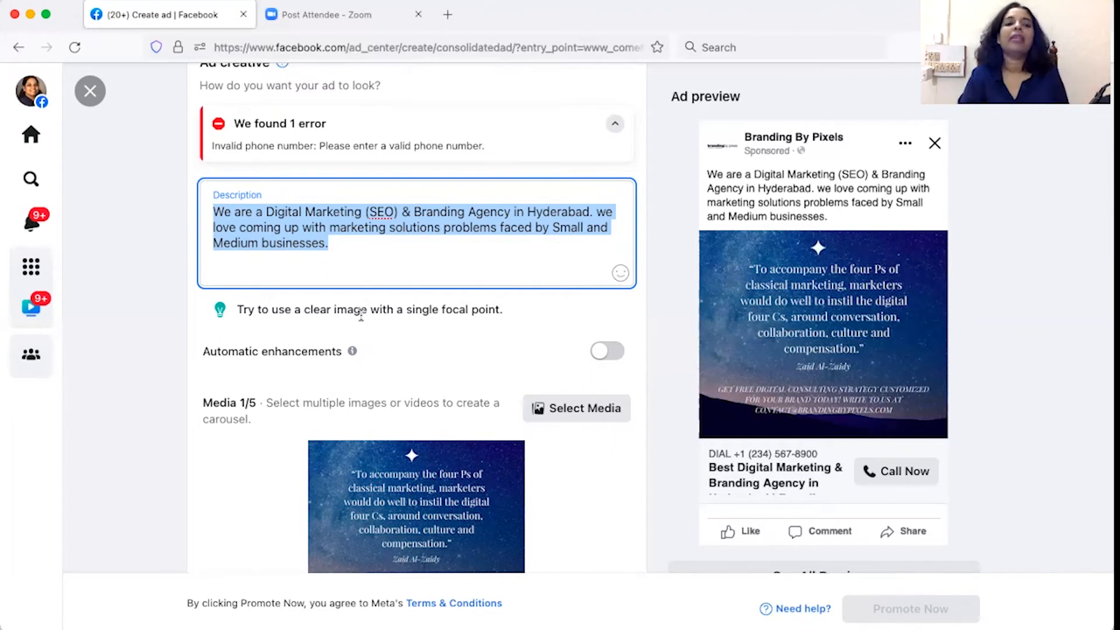
{"action": "left_click", "coordinate": [335, 249]}
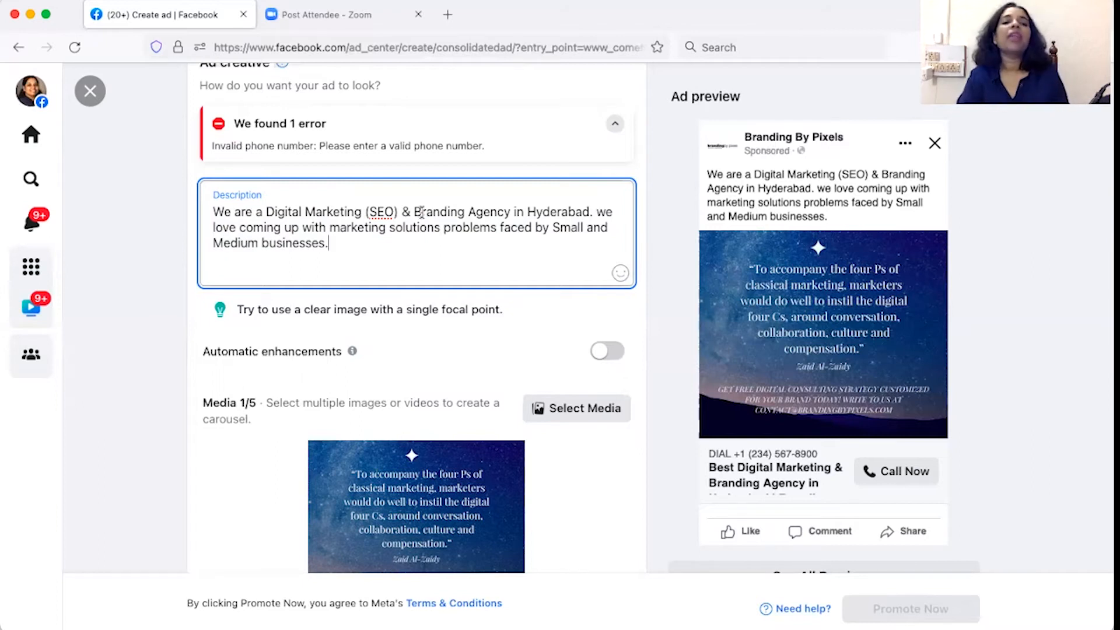
{"action": "left_click_drag", "start_coordinate": [302, 228], "coordinate": [348, 241]}
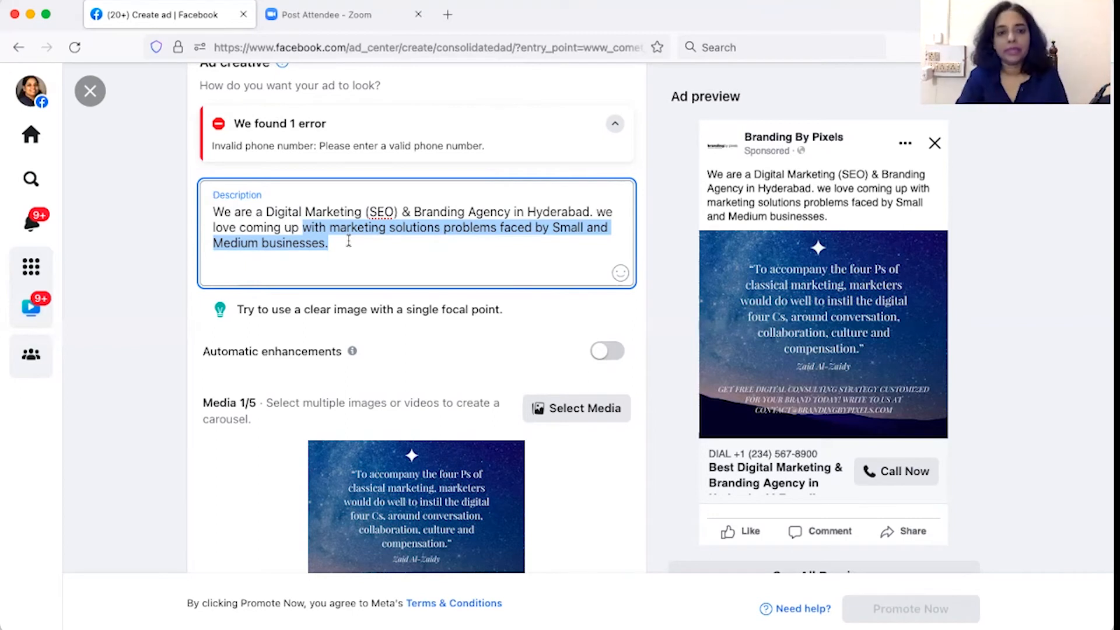
Step: Replace the ad's image with the 1080 x 2062 "Digital Marketing for Real Estate" picture from the ad account
{"action": "scroll", "coordinate": [386, 317], "scroll_direction": "down", "scroll_amount": 3}
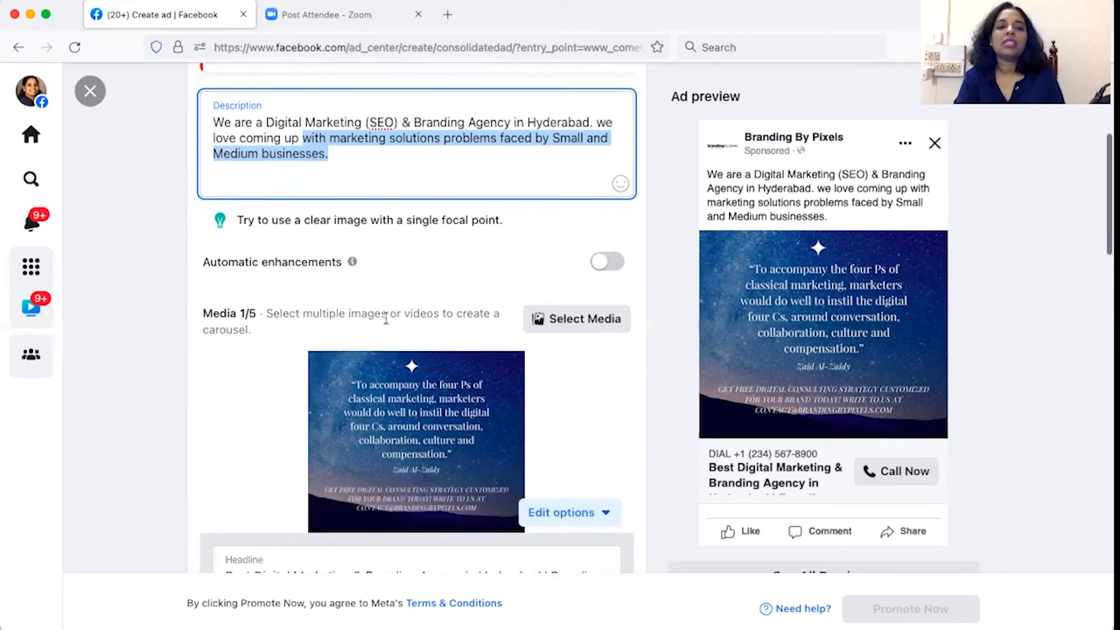
{"action": "scroll", "coordinate": [386, 319], "scroll_direction": "down", "scroll_amount": 5}
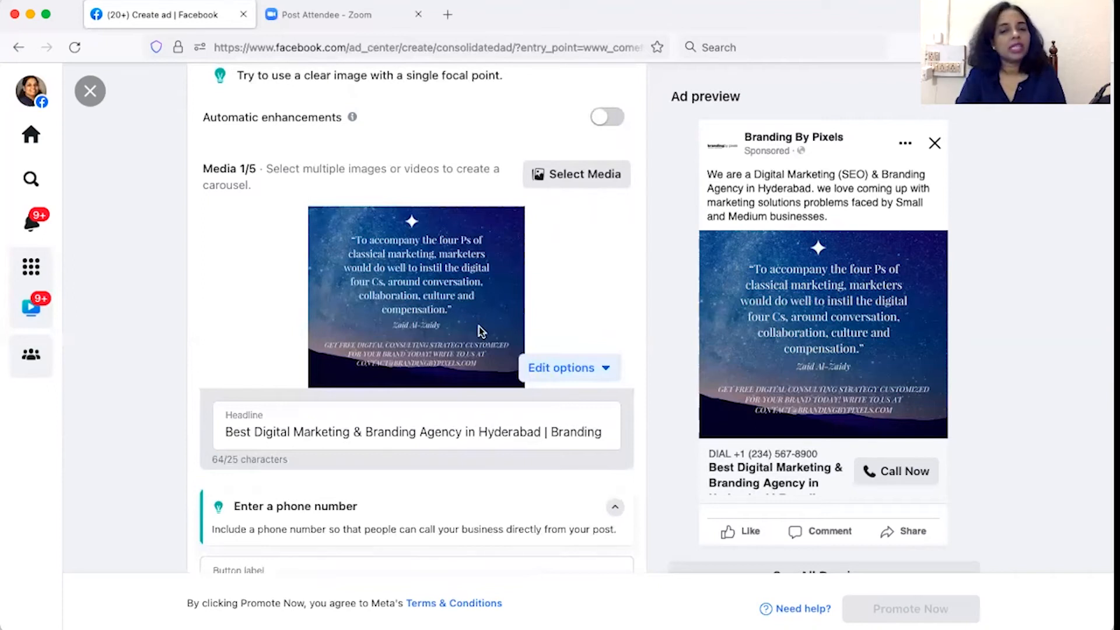
{"action": "scroll", "coordinate": [478, 330], "scroll_direction": "down", "scroll_amount": 1}
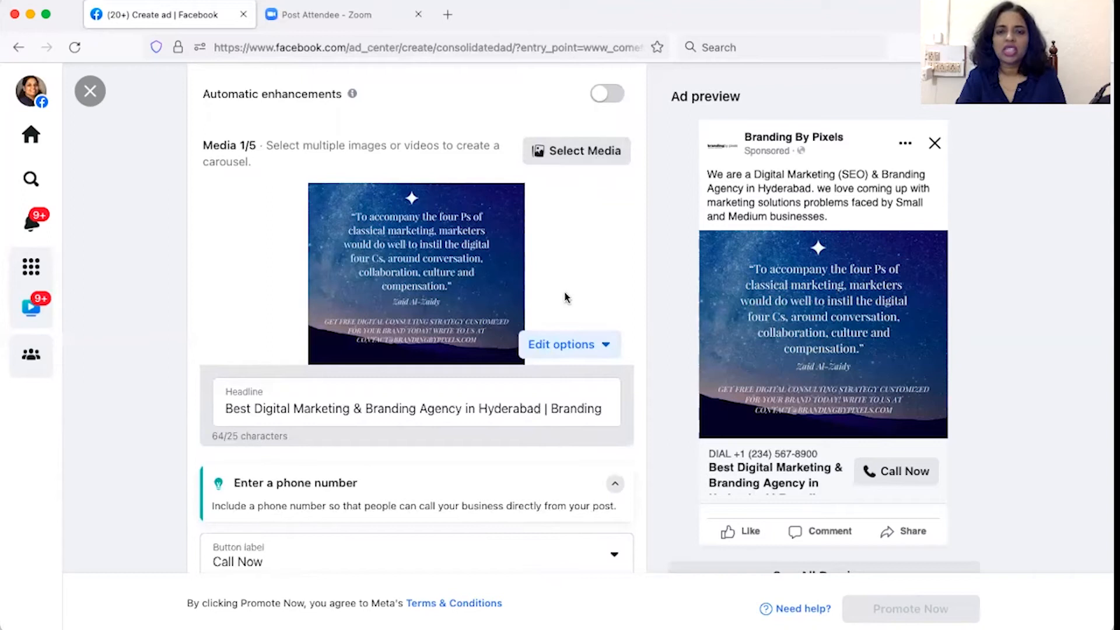
{"action": "left_click", "coordinate": [570, 352]}
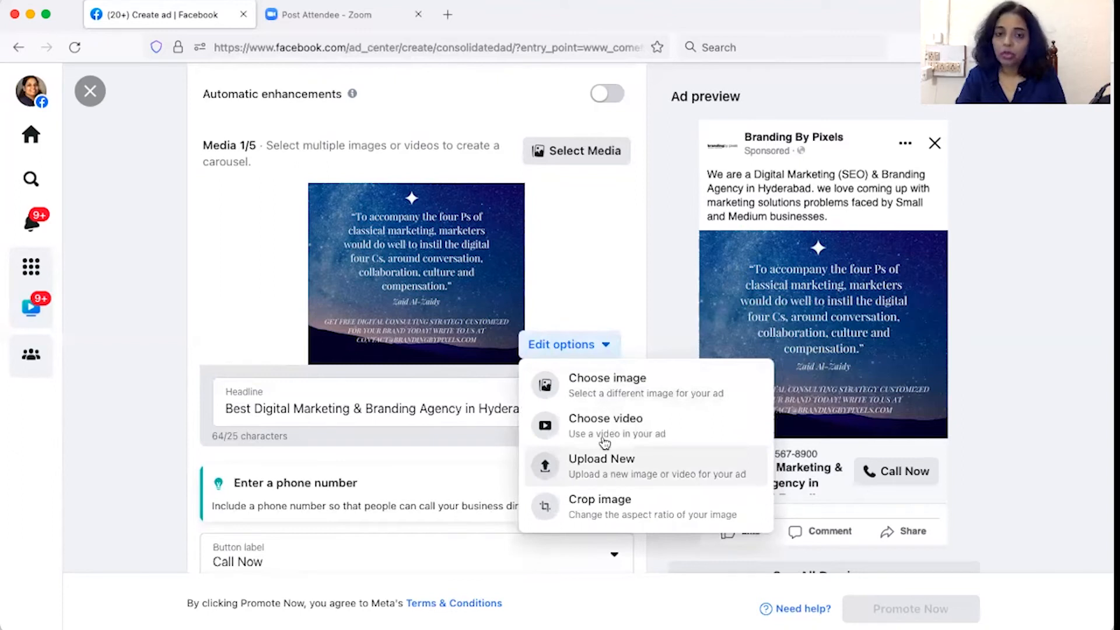
{"action": "left_click", "coordinate": [607, 382]}
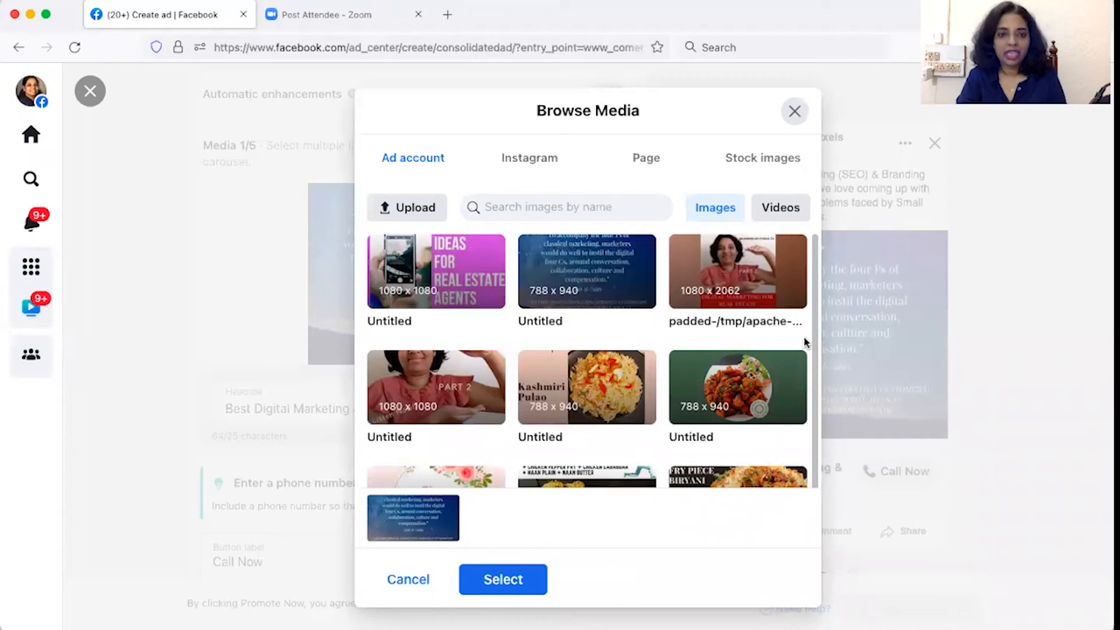
{"action": "scroll", "coordinate": [804, 339], "scroll_direction": "down", "scroll_amount": 2}
{"action": "scroll", "coordinate": [804, 340], "scroll_direction": "up", "scroll_amount": 2}
{"action": "scroll", "coordinate": [805, 343], "scroll_direction": "down", "scroll_amount": 8}
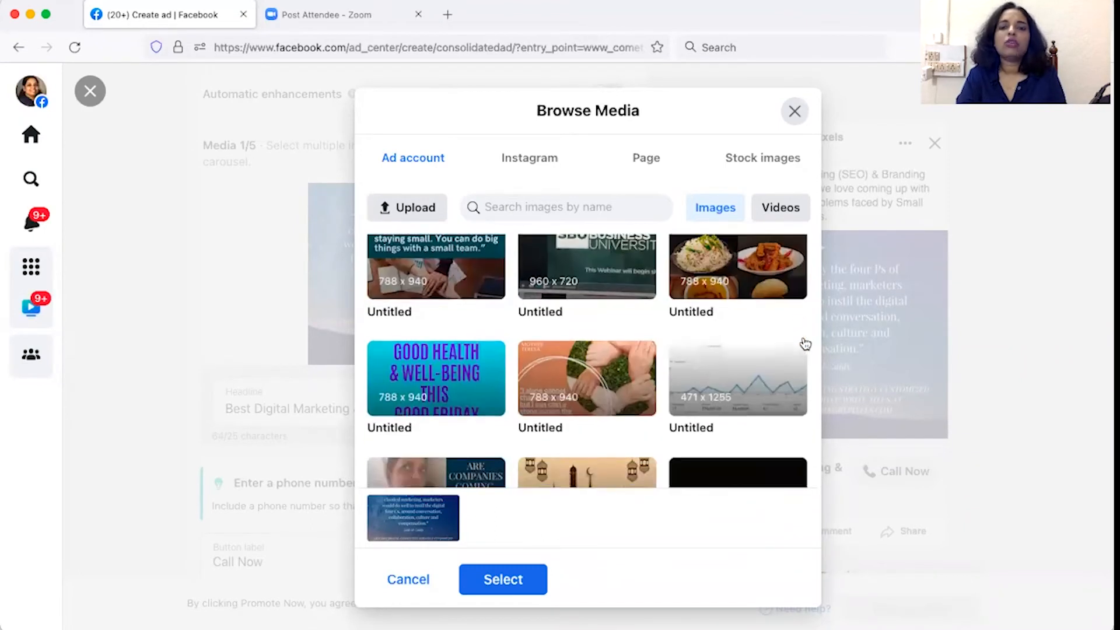
{"action": "scroll", "coordinate": [804, 340], "scroll_direction": "down", "scroll_amount": 8}
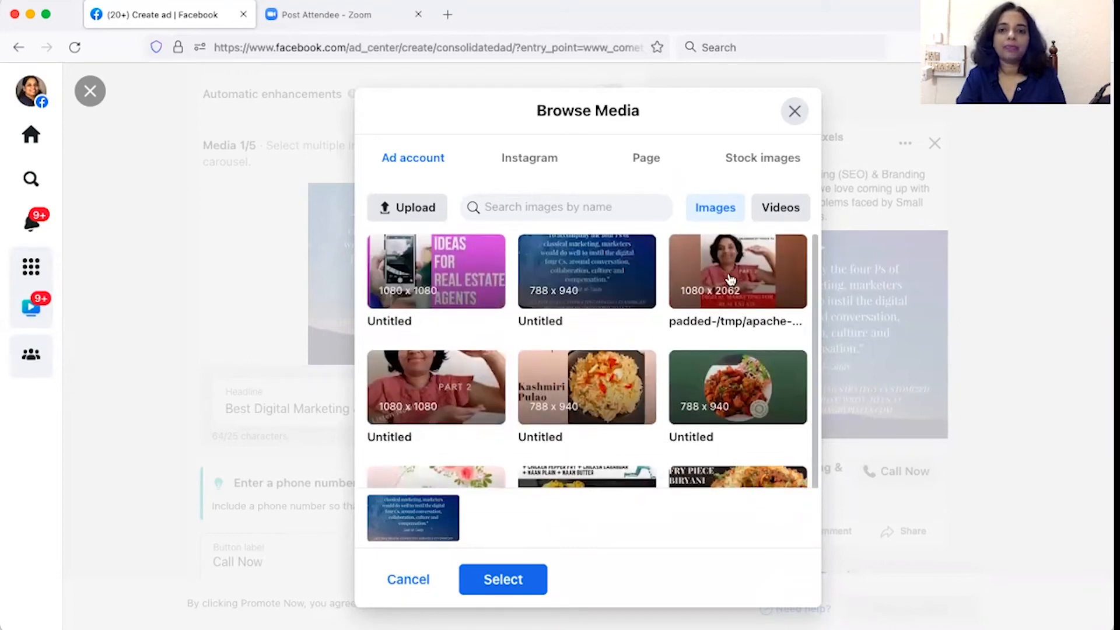
{"action": "left_click", "coordinate": [730, 280]}
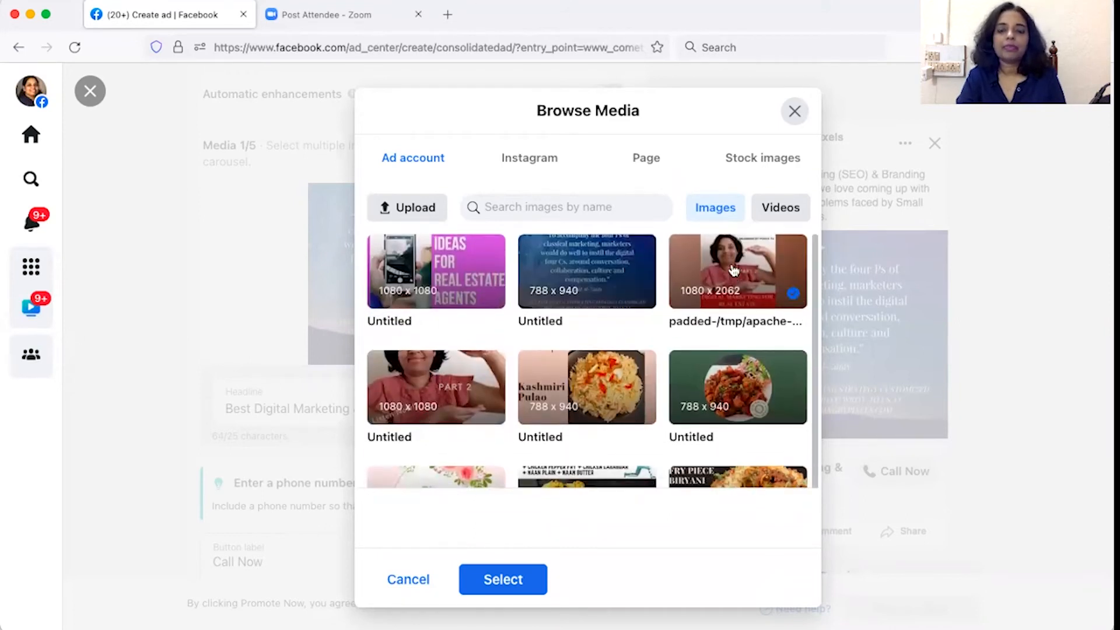
{"action": "left_click", "coordinate": [500, 580]}
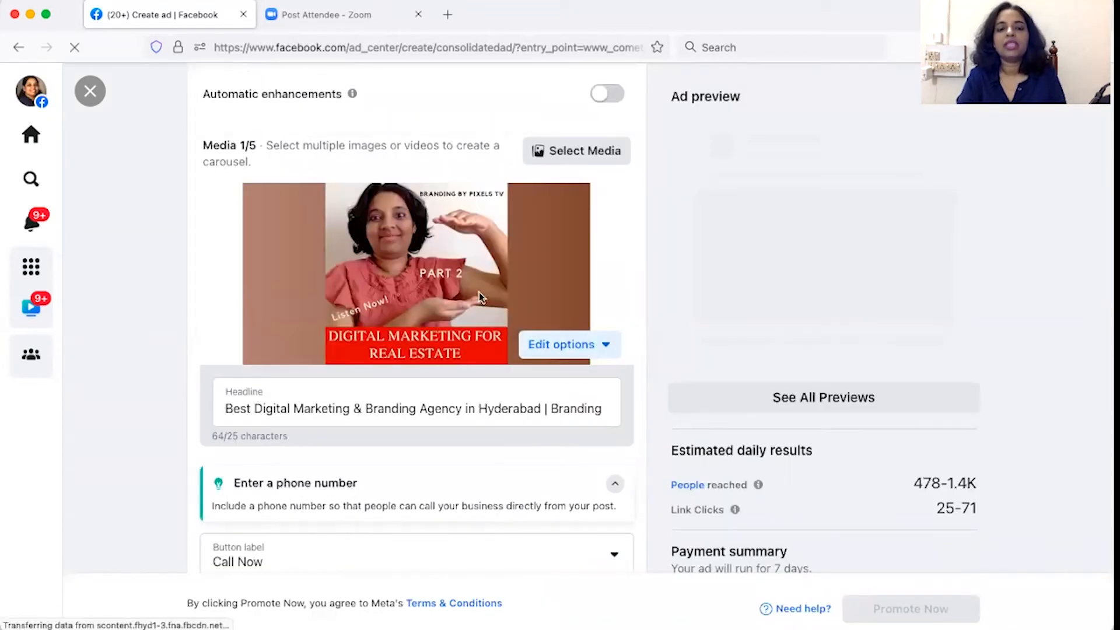
Step: Review the ad's headline, button label and phone number fields below the image
{"action": "scroll", "coordinate": [419, 470], "scroll_direction": "down", "scroll_amount": 3}
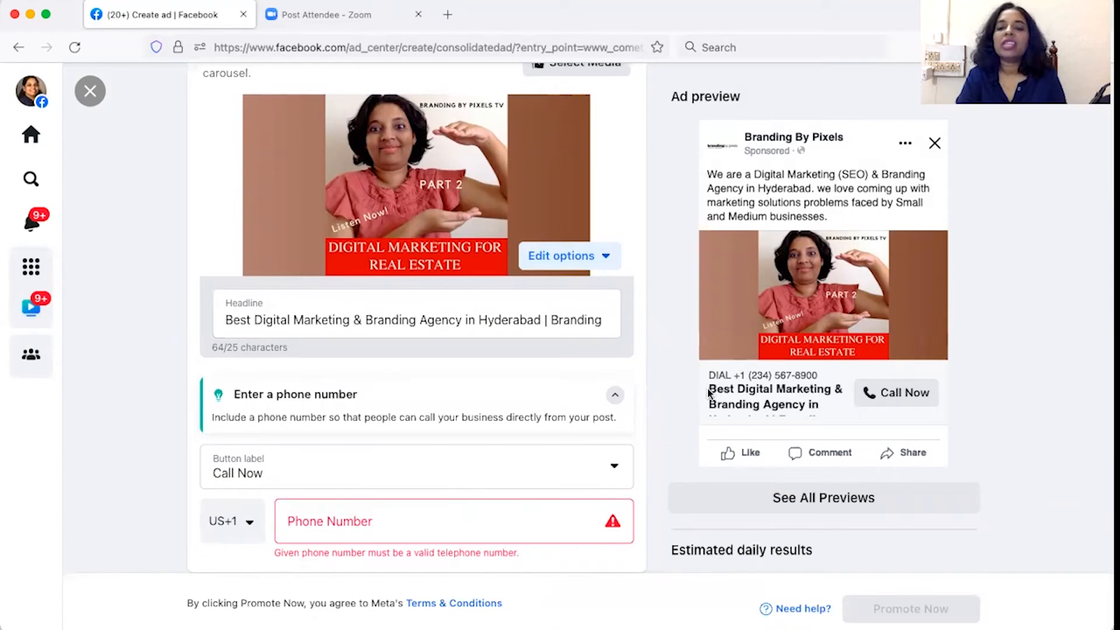
{"action": "scroll", "coordinate": [710, 393], "scroll_direction": "down", "scroll_amount": 1}
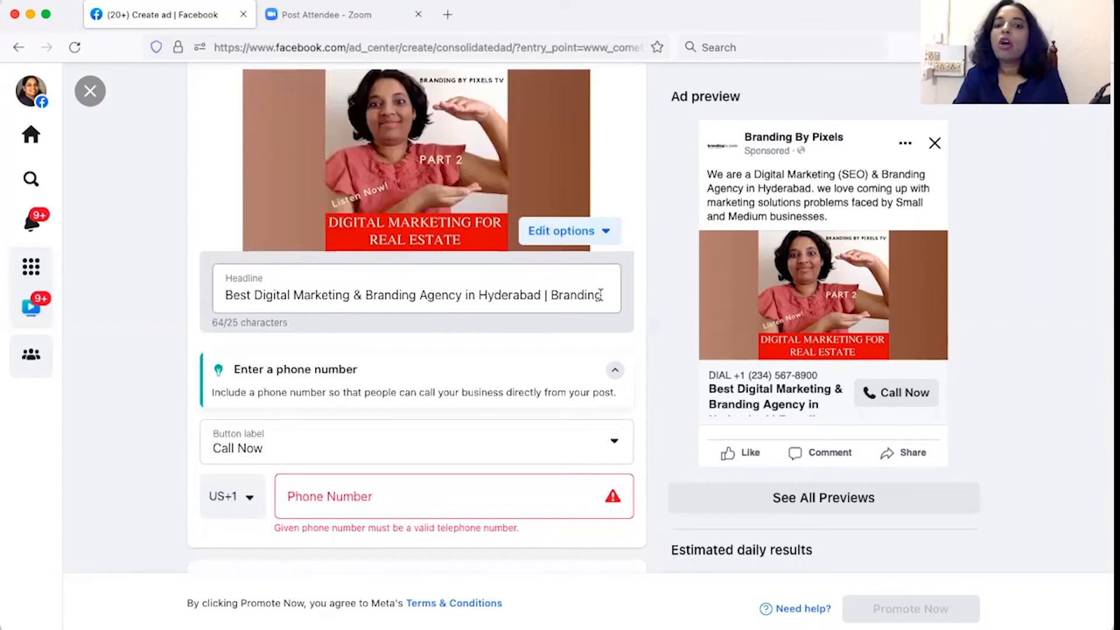
{"action": "left_click_drag", "start_coordinate": [600, 295], "coordinate": [216, 295]}
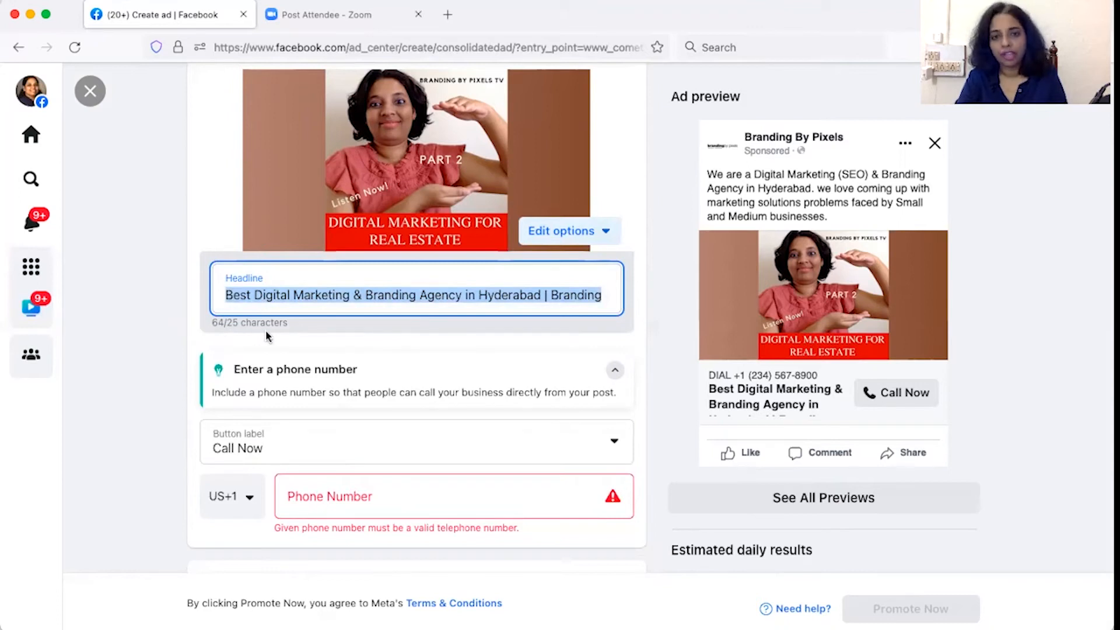
{"action": "left_click", "coordinate": [500, 339]}
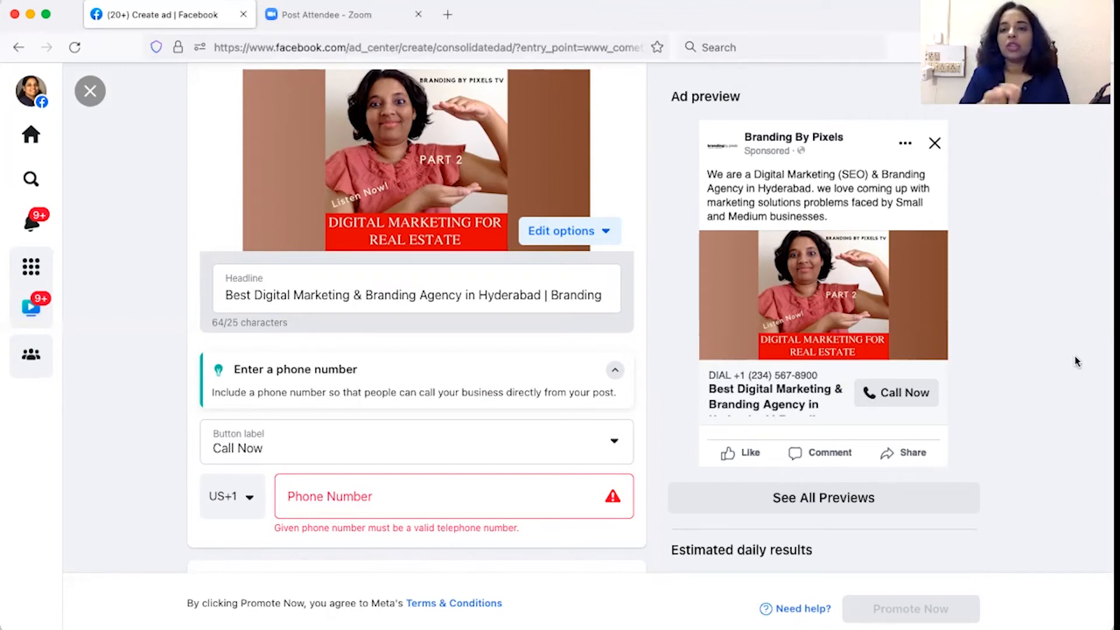
{"action": "scroll", "coordinate": [1076, 362], "scroll_direction": "down", "scroll_amount": 3}
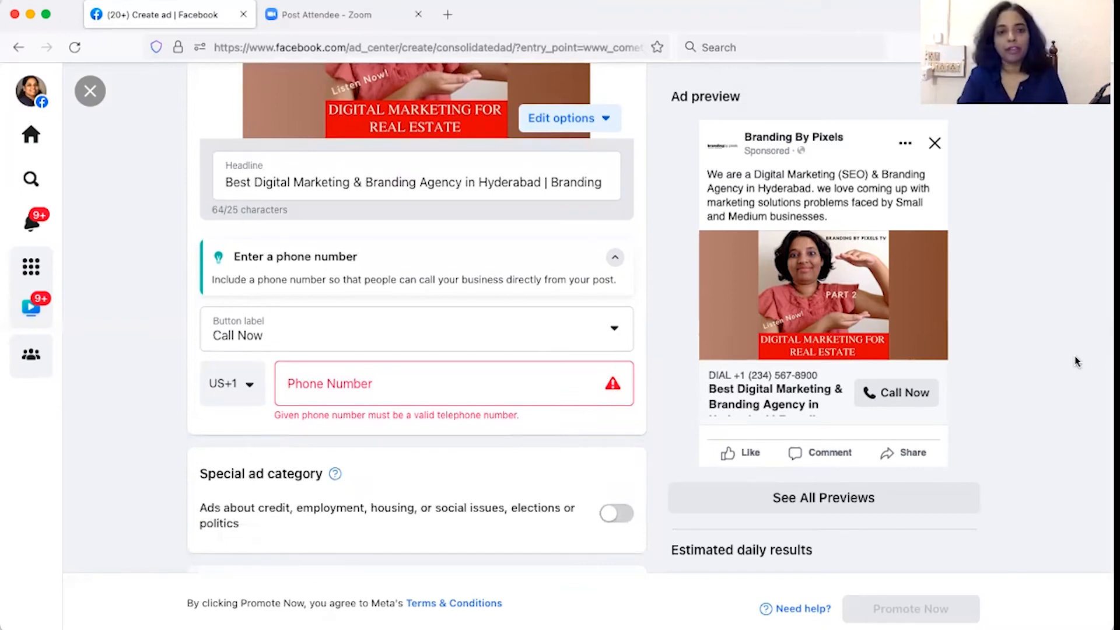
{"action": "scroll", "coordinate": [382, 275], "scroll_direction": "down", "scroll_amount": 2}
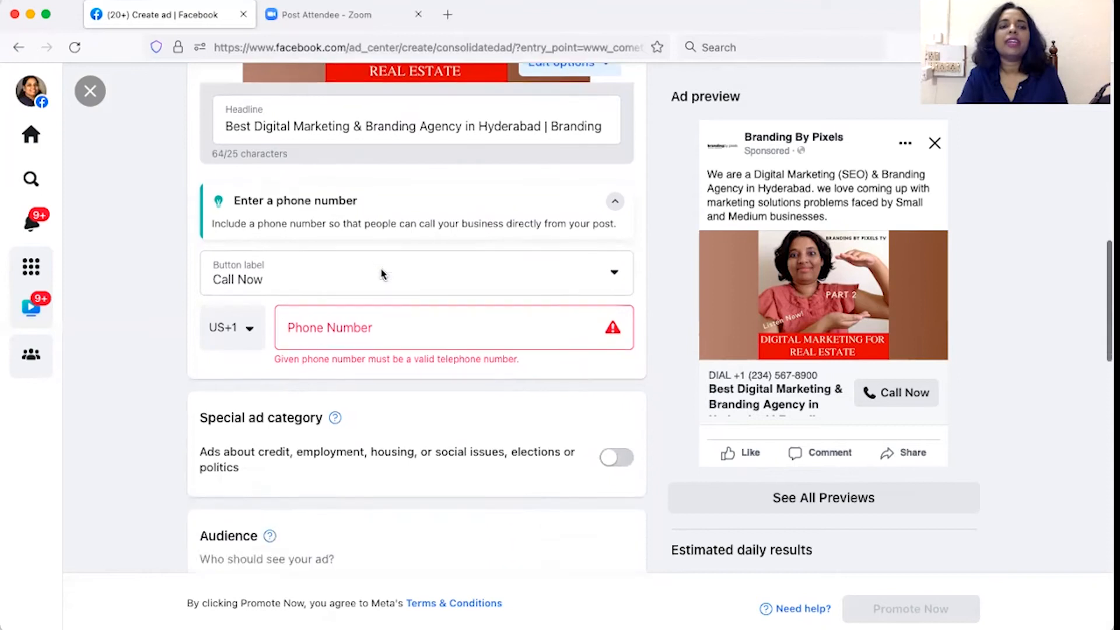
{"action": "scroll", "coordinate": [382, 274], "scroll_direction": "down", "scroll_amount": 1}
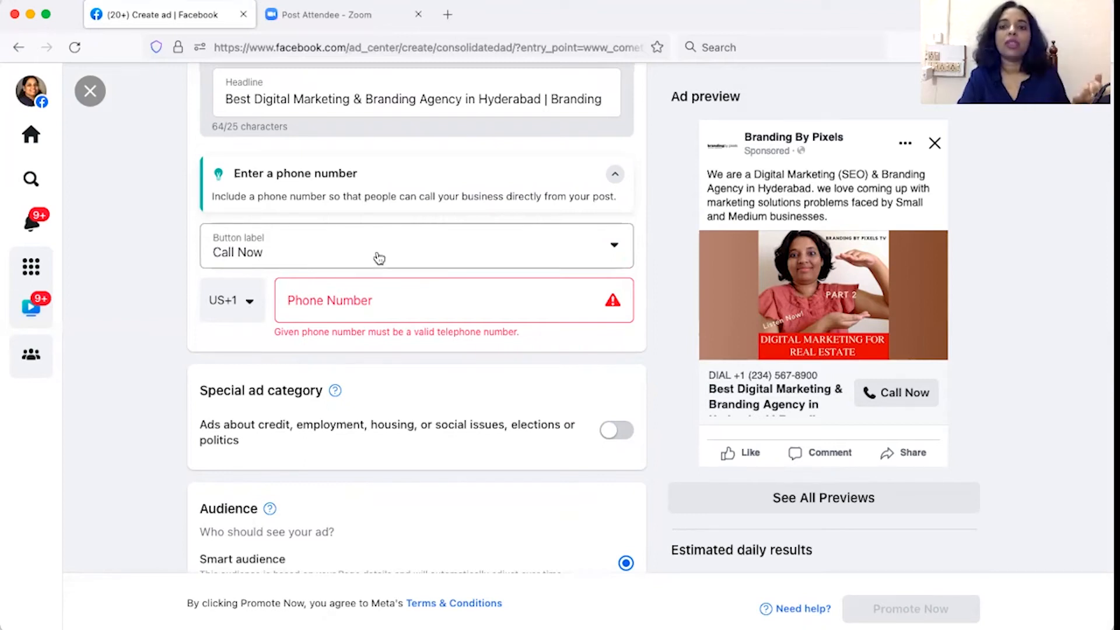
Step: Change the ad's goal to Get more website visitors and save it
{"action": "scroll", "coordinate": [376, 250], "scroll_direction": "up", "scroll_amount": 10}
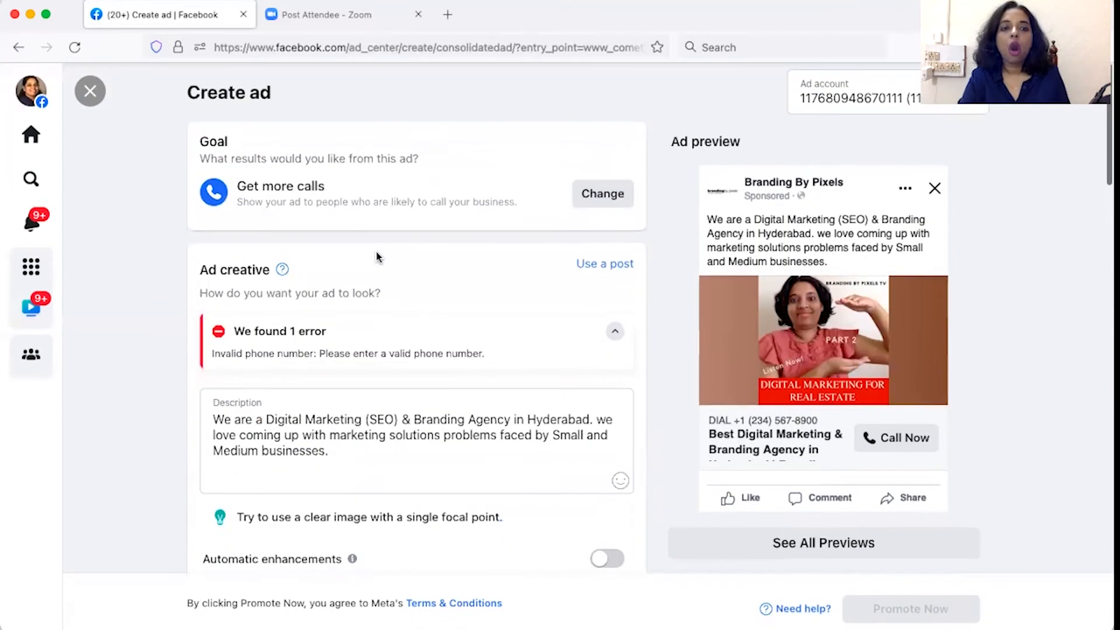
{"action": "left_click", "coordinate": [602, 200]}
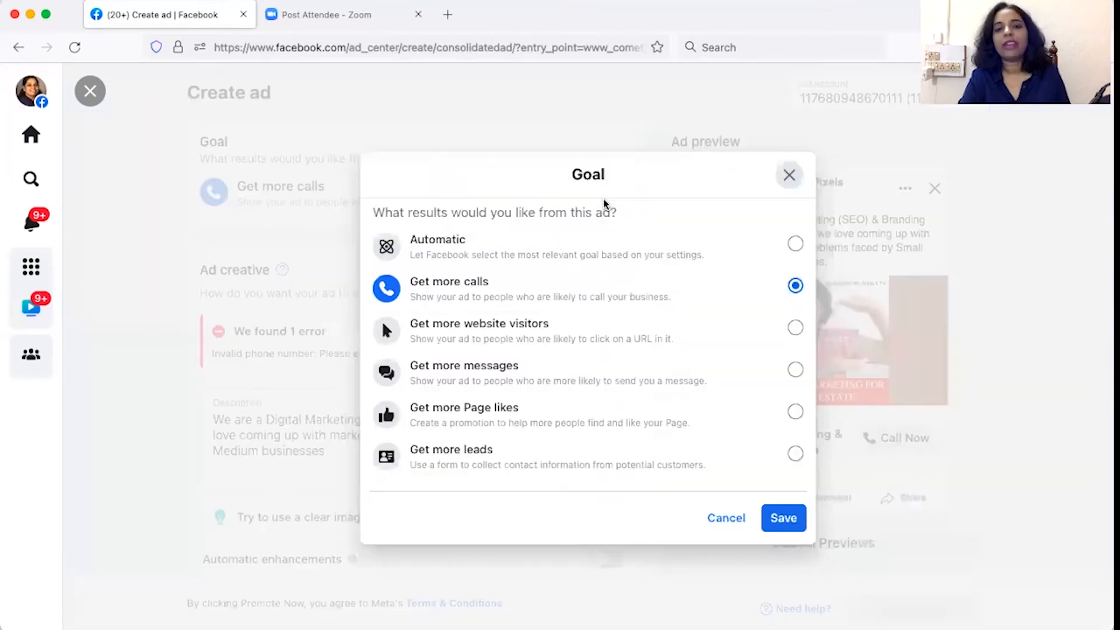
{"action": "left_click", "coordinate": [795, 327]}
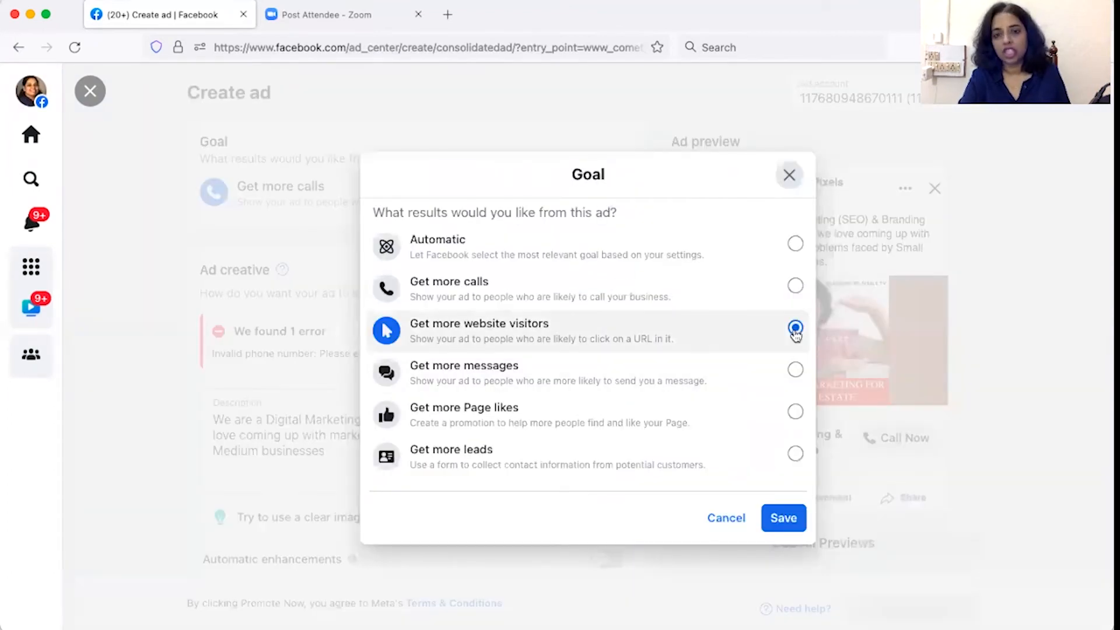
{"action": "left_click", "coordinate": [776, 519]}
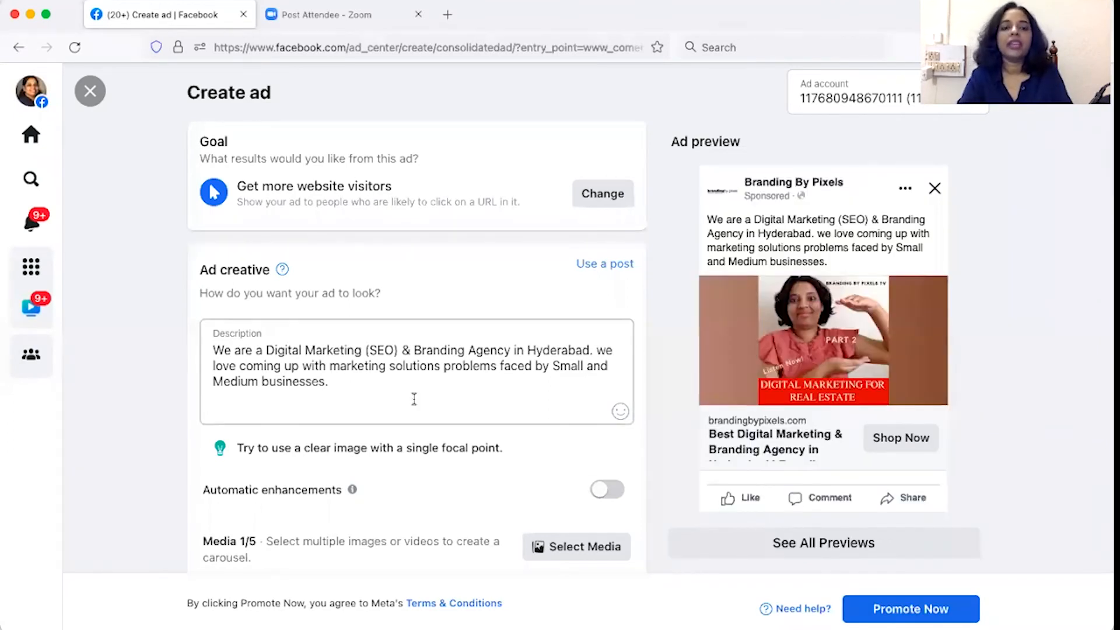
Step: Turn on the special ad category option, view its ad category choices, and turn the option off again
{"action": "scroll", "coordinate": [414, 399], "scroll_direction": "down", "scroll_amount": 4}
{"action": "scroll", "coordinate": [415, 398], "scroll_direction": "down", "scroll_amount": 1}
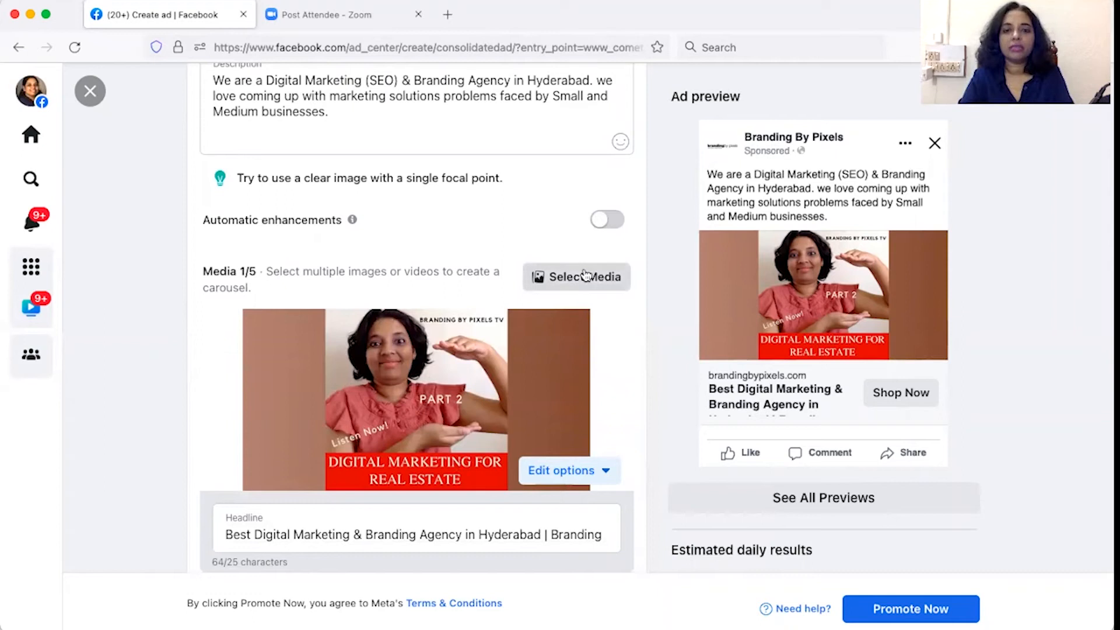
{"action": "scroll", "coordinate": [541, 374], "scroll_direction": "down", "scroll_amount": 3}
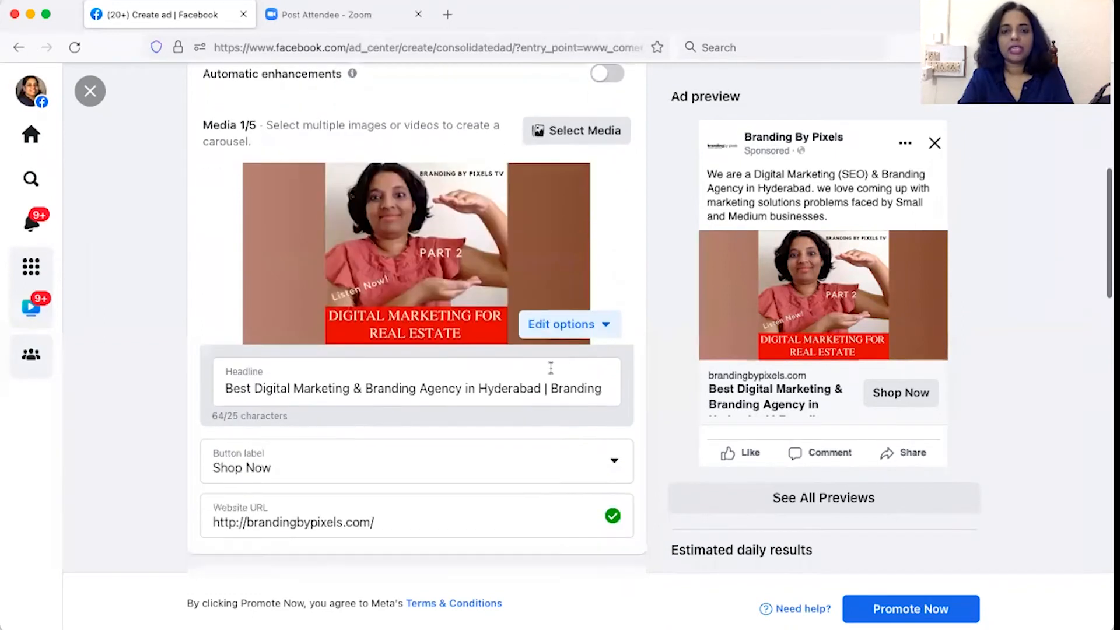
{"action": "scroll", "coordinate": [496, 444], "scroll_direction": "down", "scroll_amount": 4}
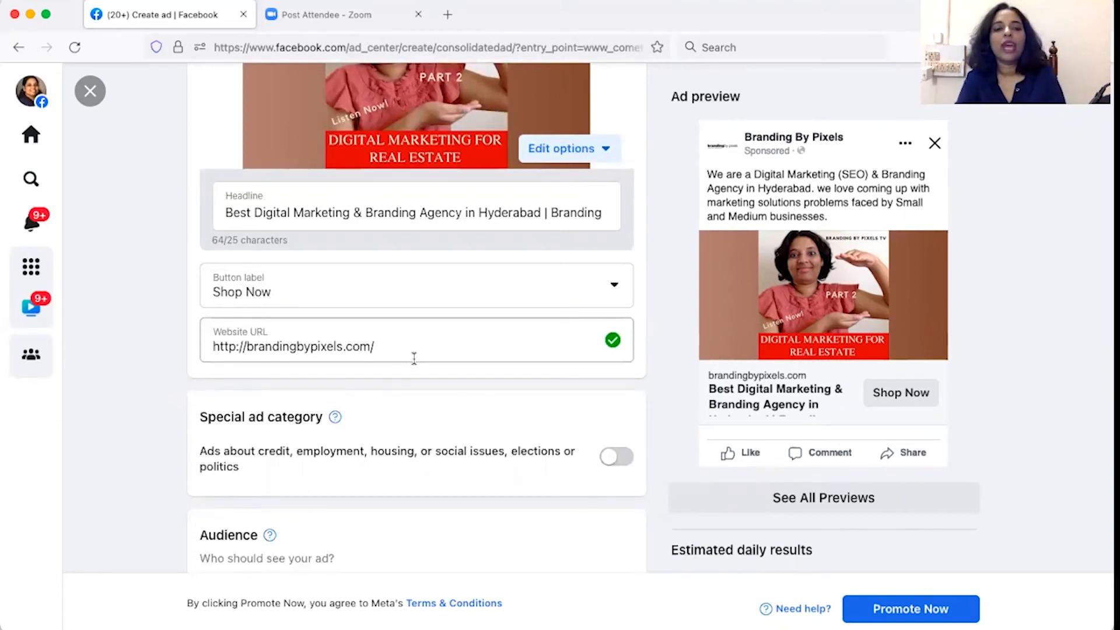
{"action": "scroll", "coordinate": [414, 357], "scroll_direction": "down", "scroll_amount": 3}
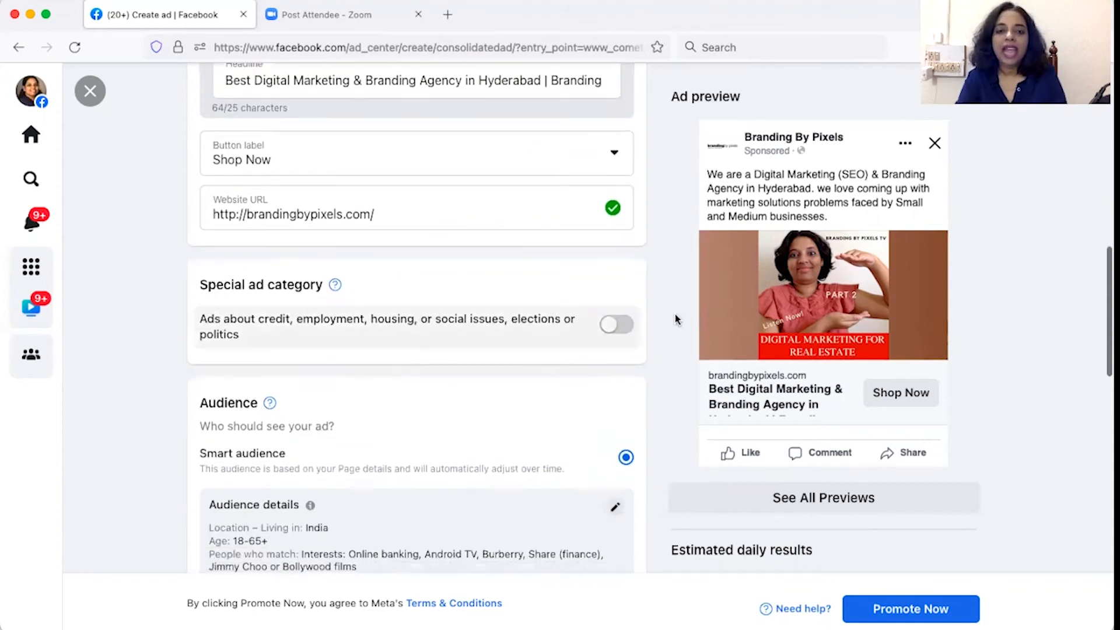
{"action": "left_click", "coordinate": [615, 332]}
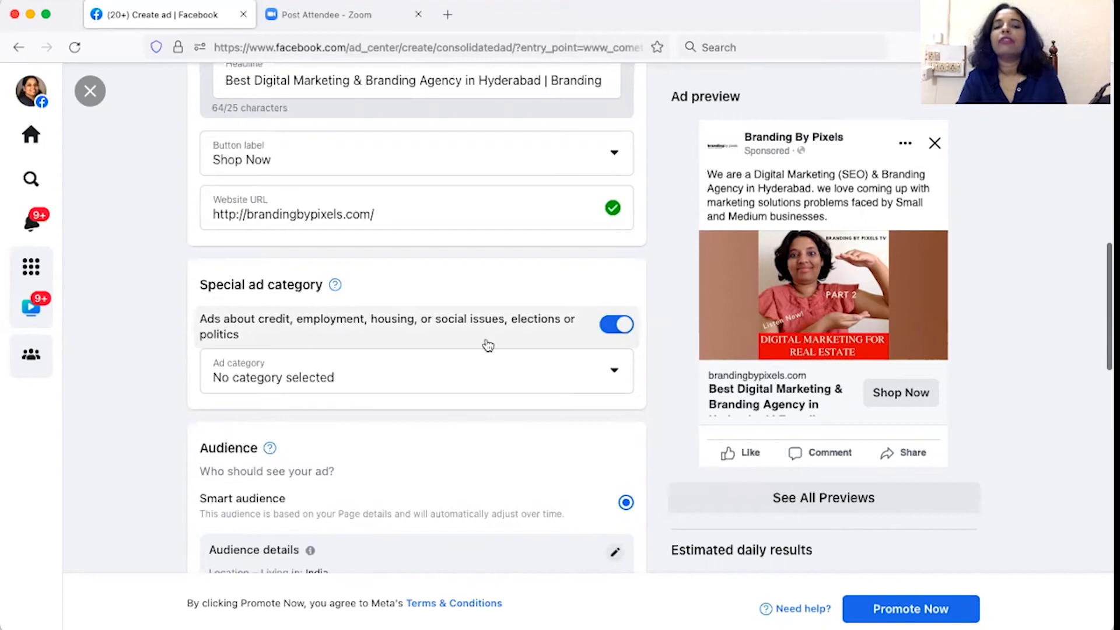
{"action": "scroll", "coordinate": [487, 345], "scroll_direction": "down", "scroll_amount": 2}
{"action": "left_click", "coordinate": [610, 278]}
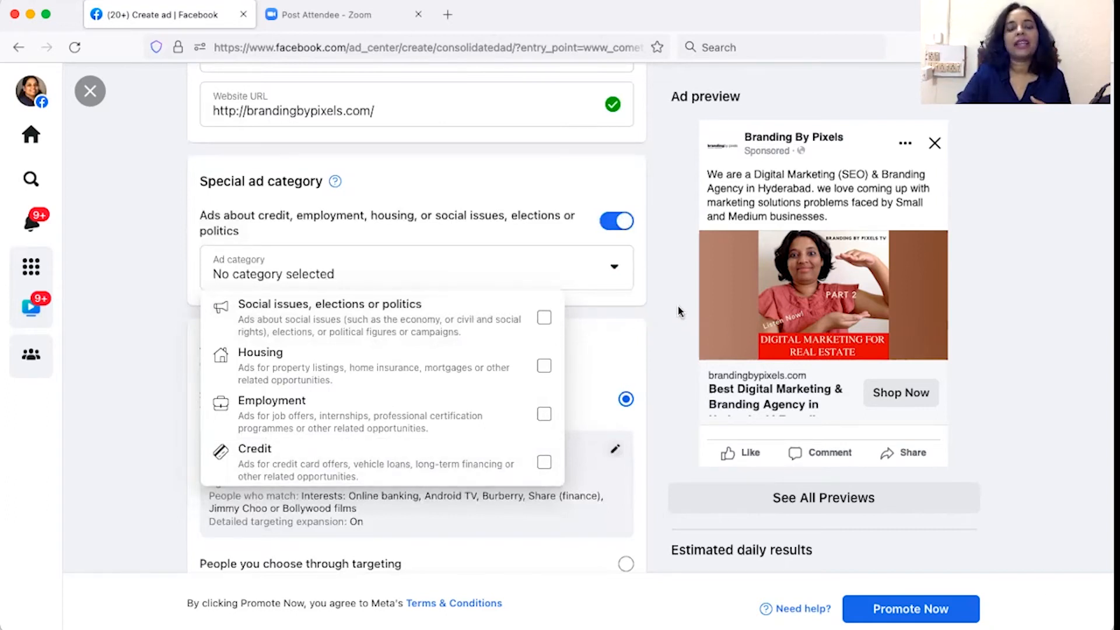
{"action": "left_click", "coordinate": [610, 227]}
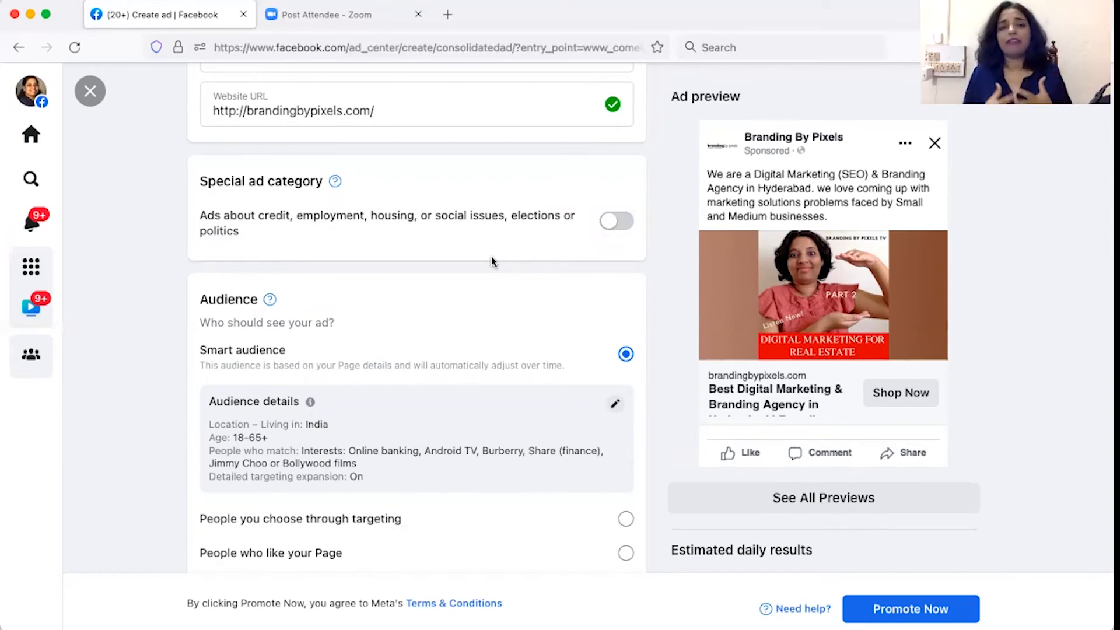
Step: Open the smart audience details for editing and set the gender to Women
{"action": "scroll", "coordinate": [491, 257], "scroll_direction": "down", "scroll_amount": 5}
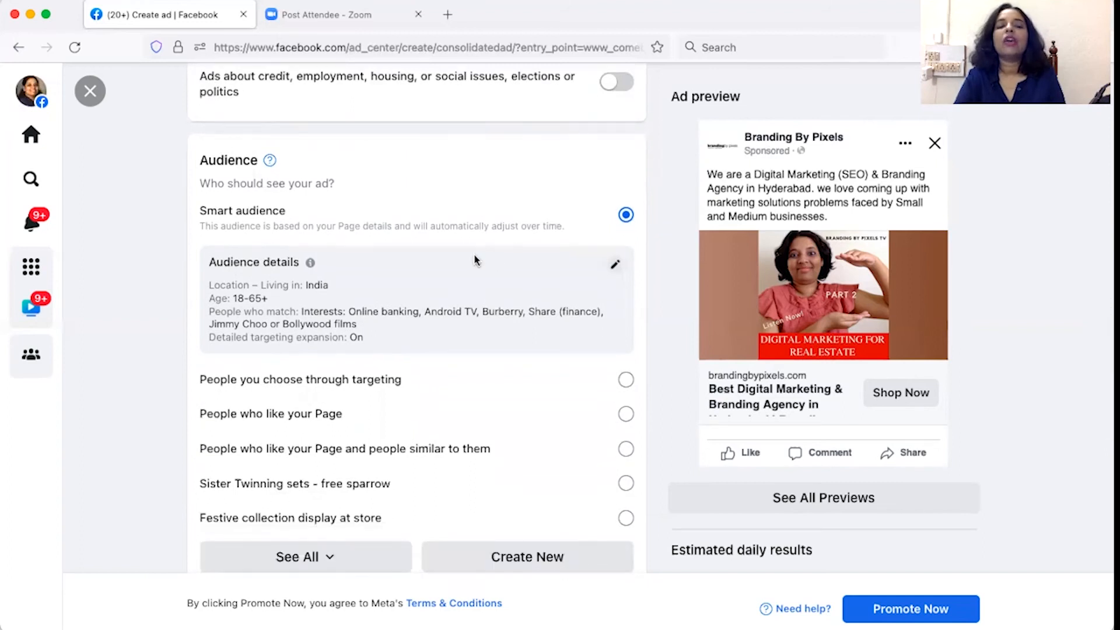
{"action": "scroll", "coordinate": [436, 196], "scroll_direction": "down", "scroll_amount": 2}
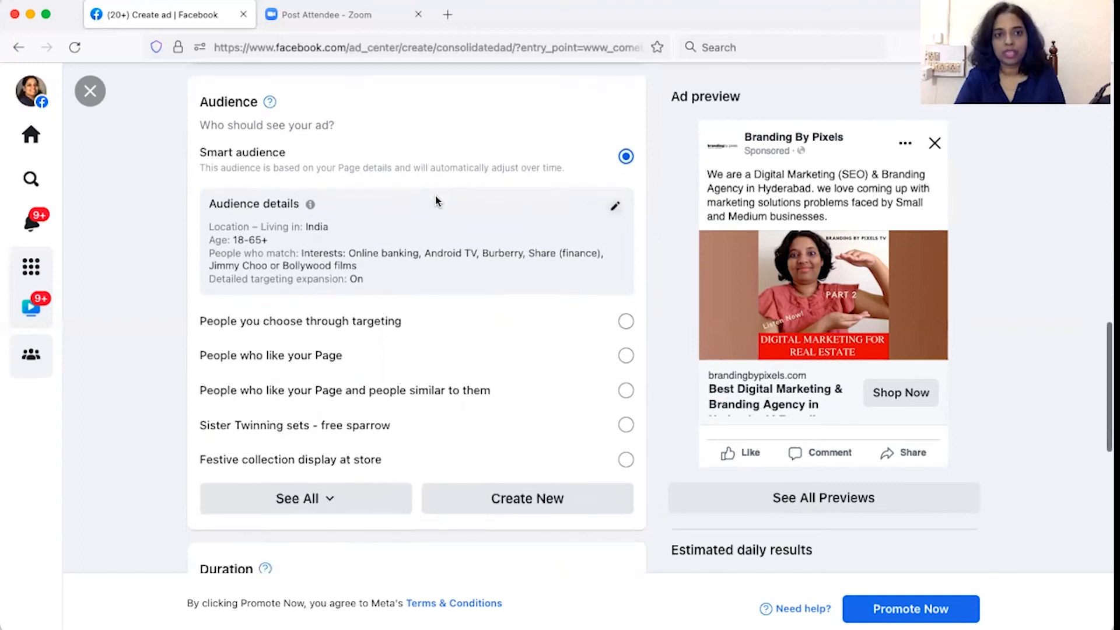
{"action": "scroll", "coordinate": [435, 195], "scroll_direction": "down", "scroll_amount": 1}
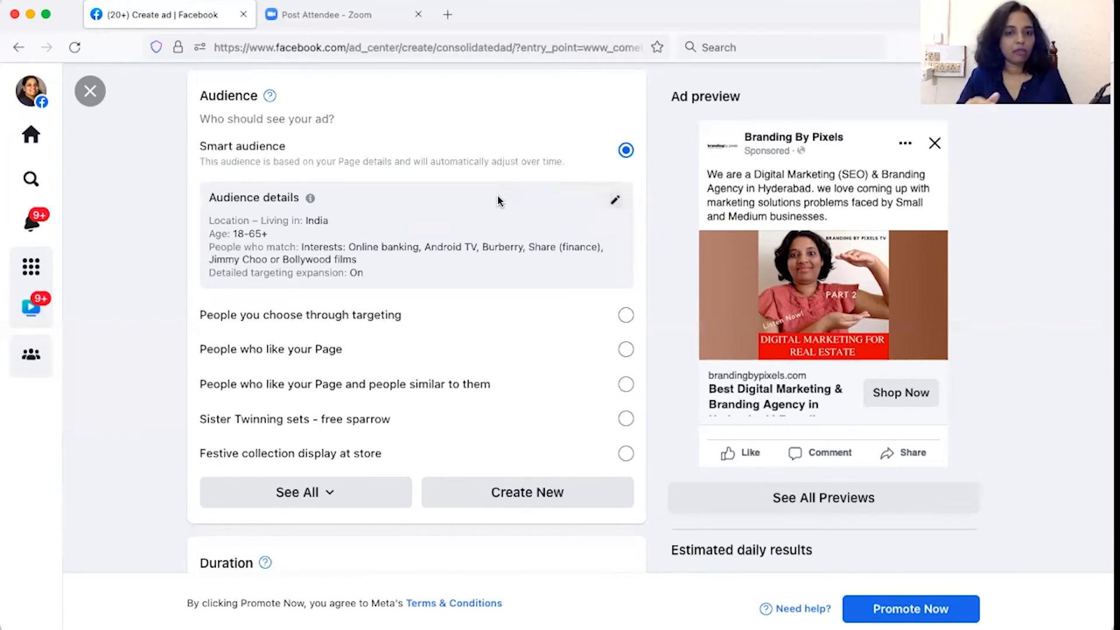
{"action": "left_click", "coordinate": [615, 203]}
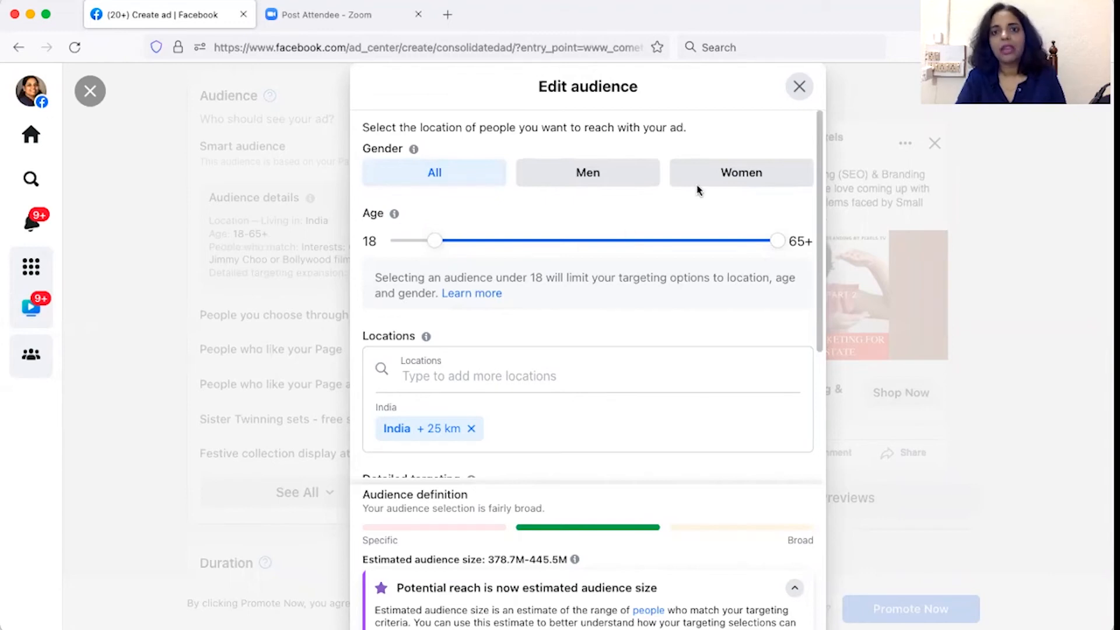
{"action": "left_click", "coordinate": [720, 175]}
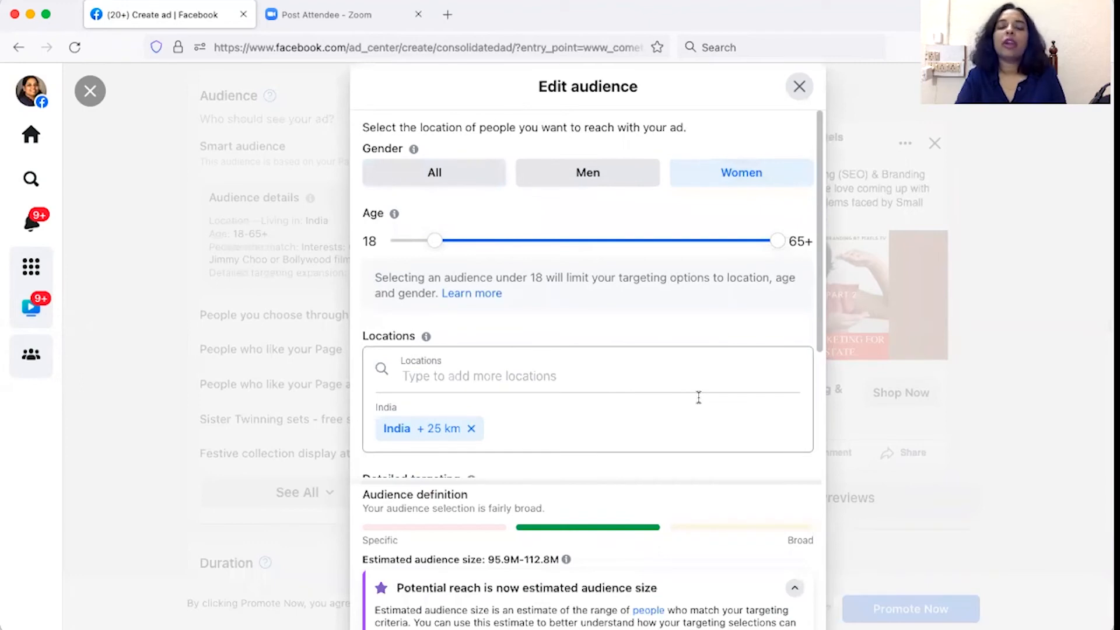
{"action": "left_click", "coordinate": [620, 174]}
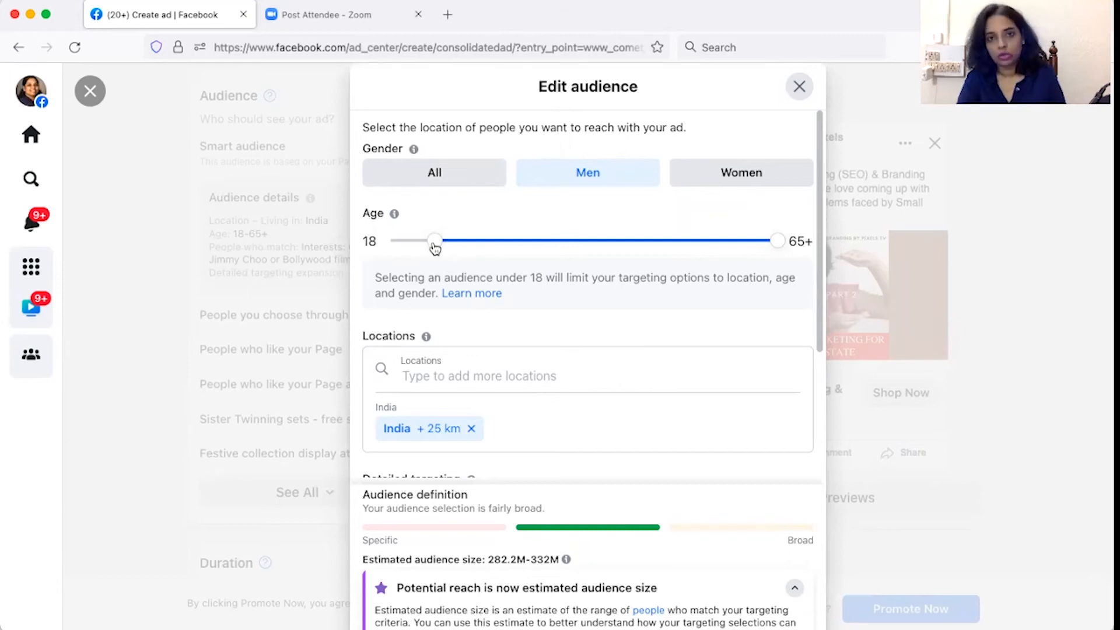
{"action": "left_click", "coordinate": [740, 175]}
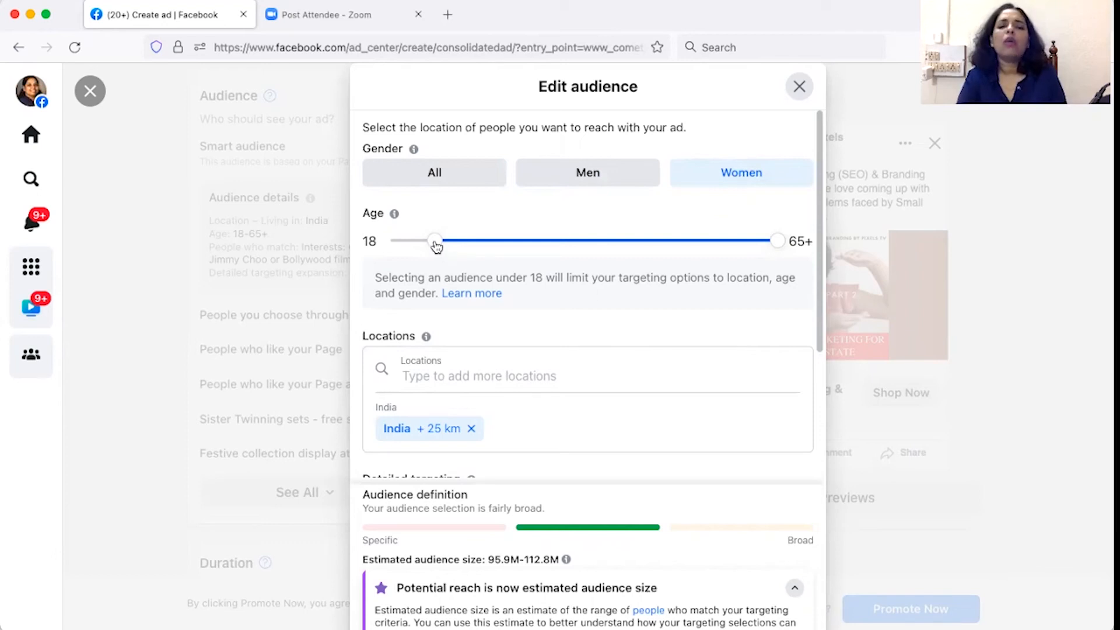
Step: Set the audience's age range to 22–45
{"action": "left_click_drag", "start_coordinate": [436, 246], "coordinate": [449, 245]}
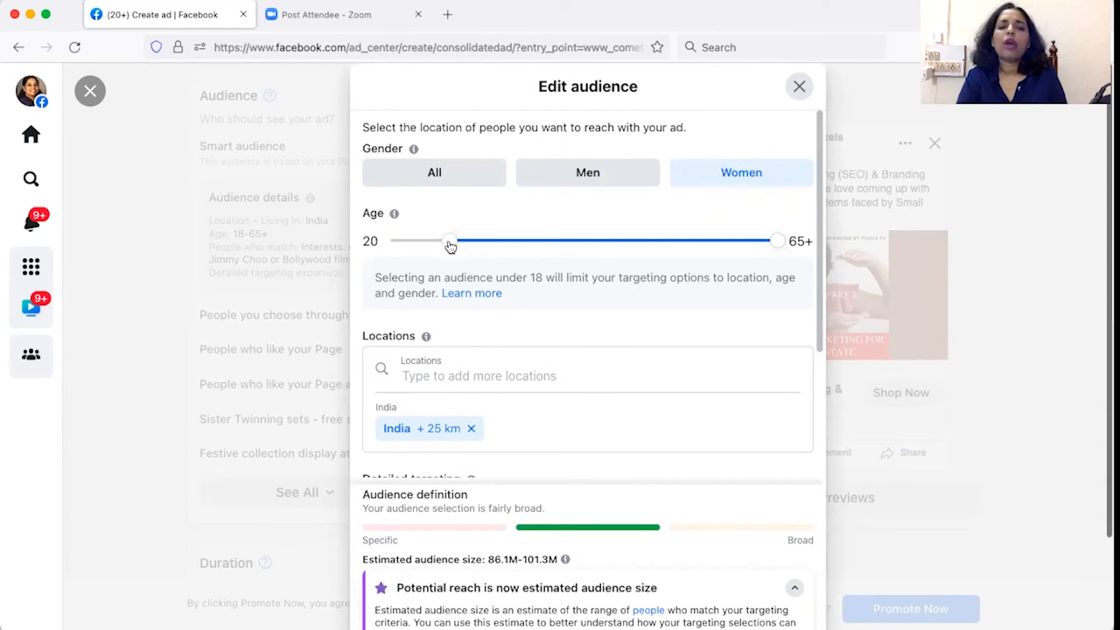
{"action": "left_click_drag", "start_coordinate": [450, 246], "coordinate": [460, 246]}
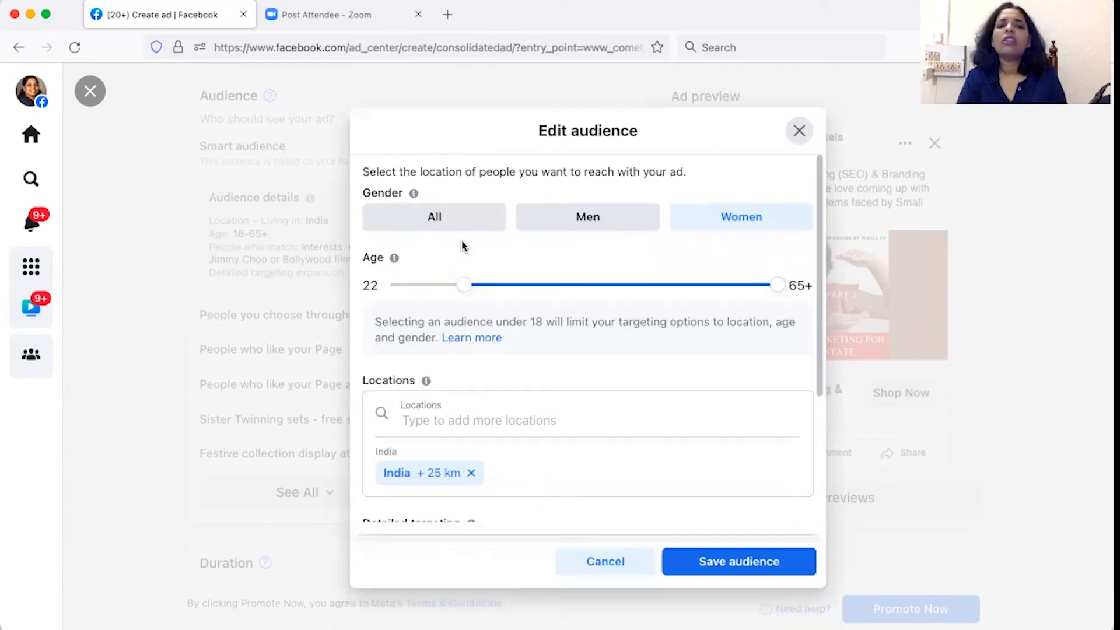
{"action": "left_click_drag", "start_coordinate": [775, 241], "coordinate": [585, 241]}
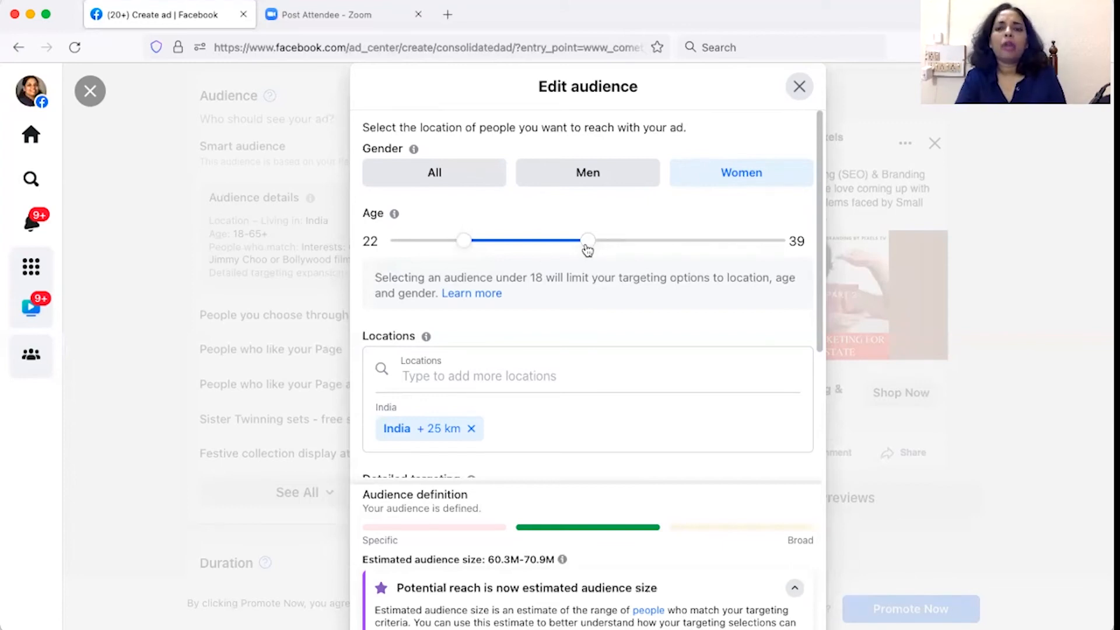
{"action": "left_click_drag", "start_coordinate": [587, 250], "coordinate": [633, 247]}
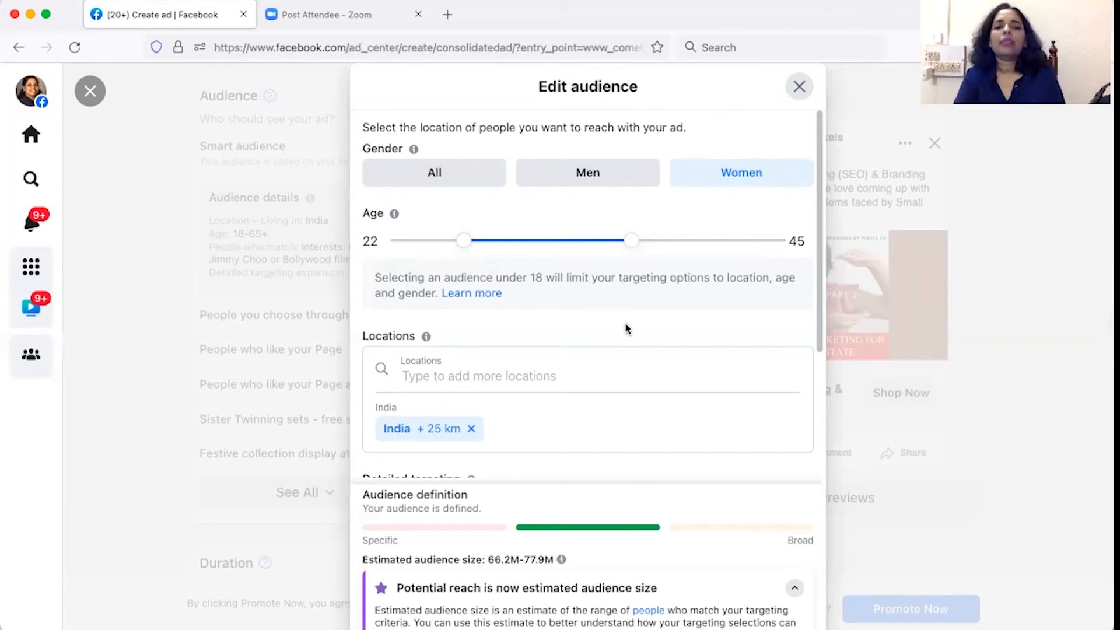
Step: Replace the India location with the Kukatpally, Telangana neighborhood and view its coverage on the map
{"action": "scroll", "coordinate": [616, 352], "scroll_direction": "down", "scroll_amount": 5}
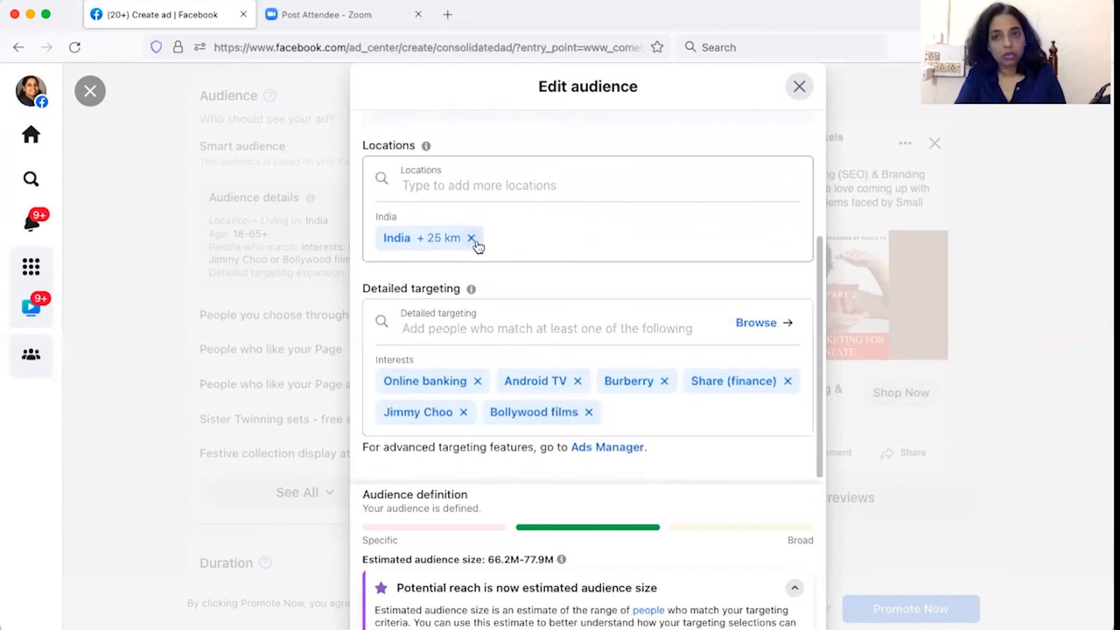
{"action": "left_click", "coordinate": [473, 240]}
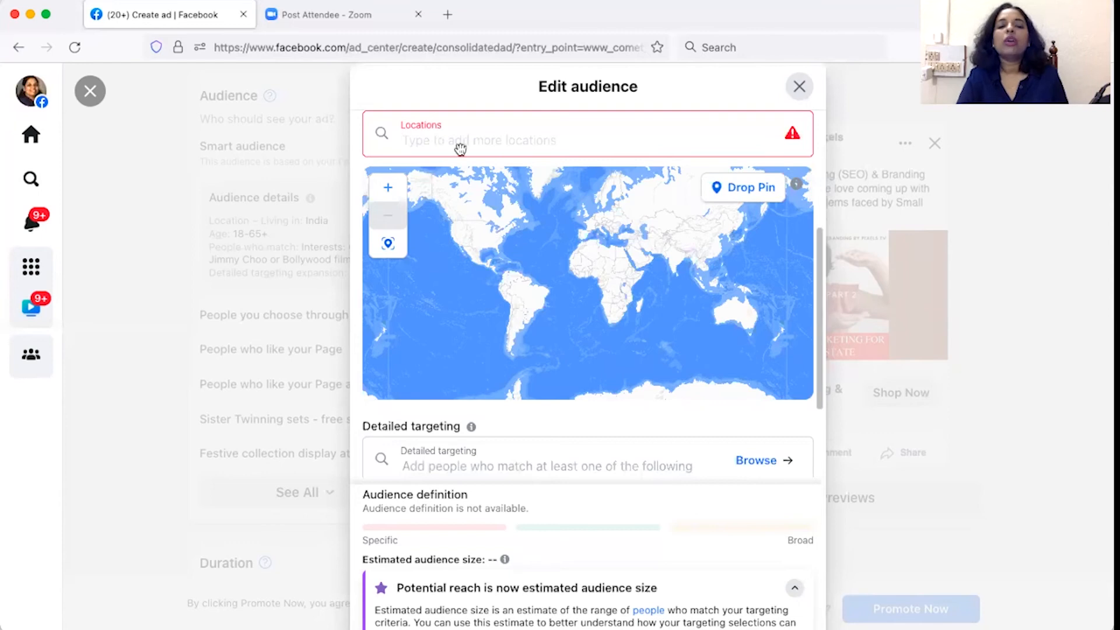
{"action": "scroll", "coordinate": [461, 149], "scroll_direction": "down", "scroll_amount": 1}
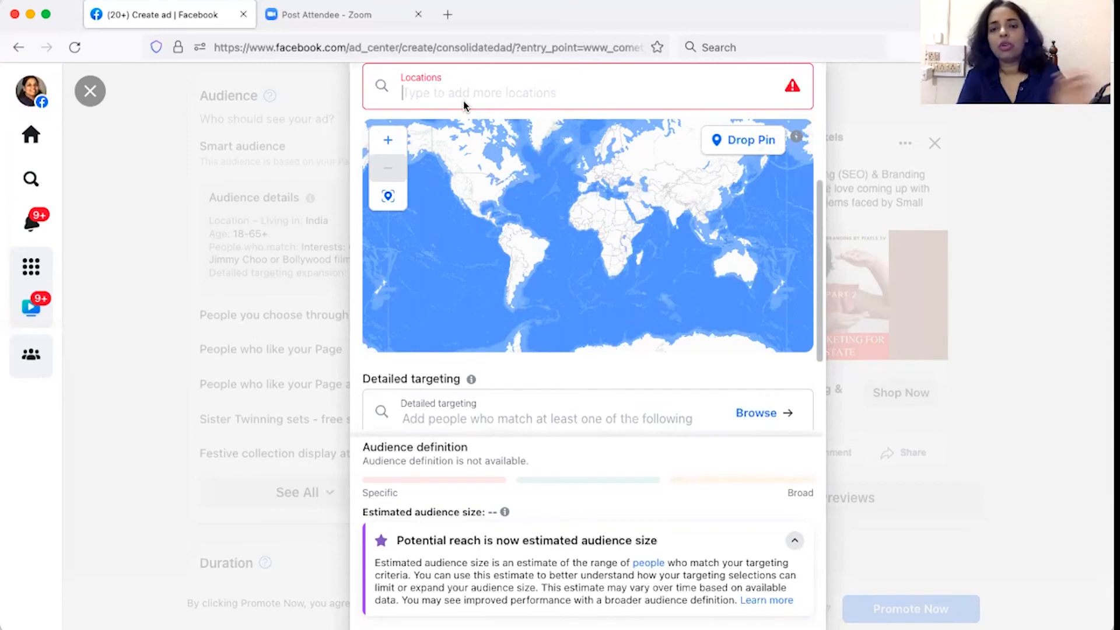
{"action": "type", "text": "ku"}
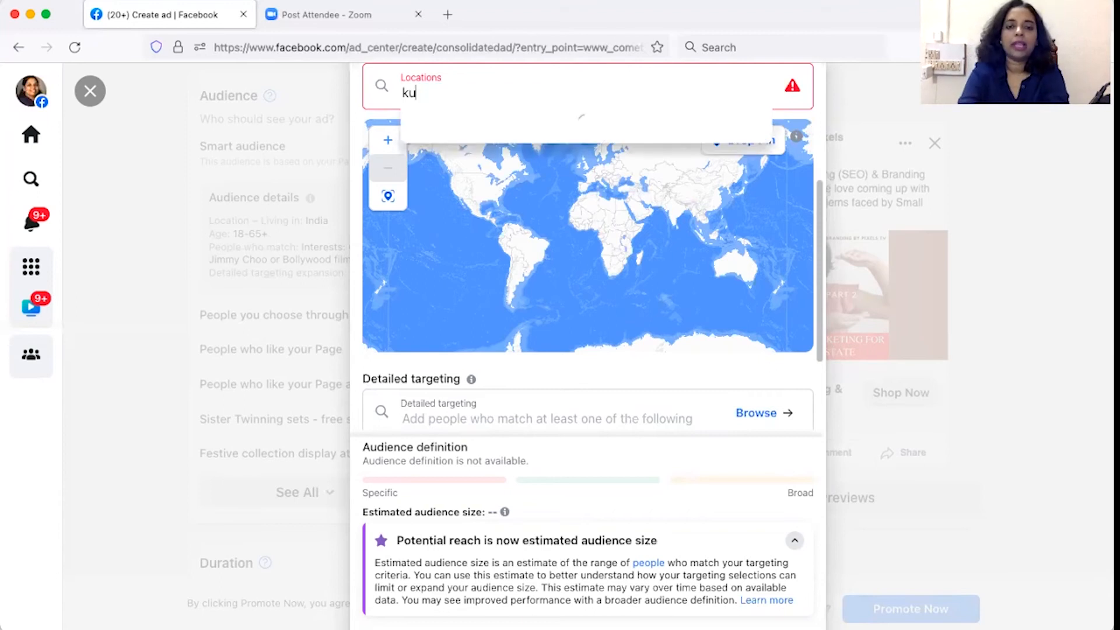
{"action": "type", "text": "katpall"}
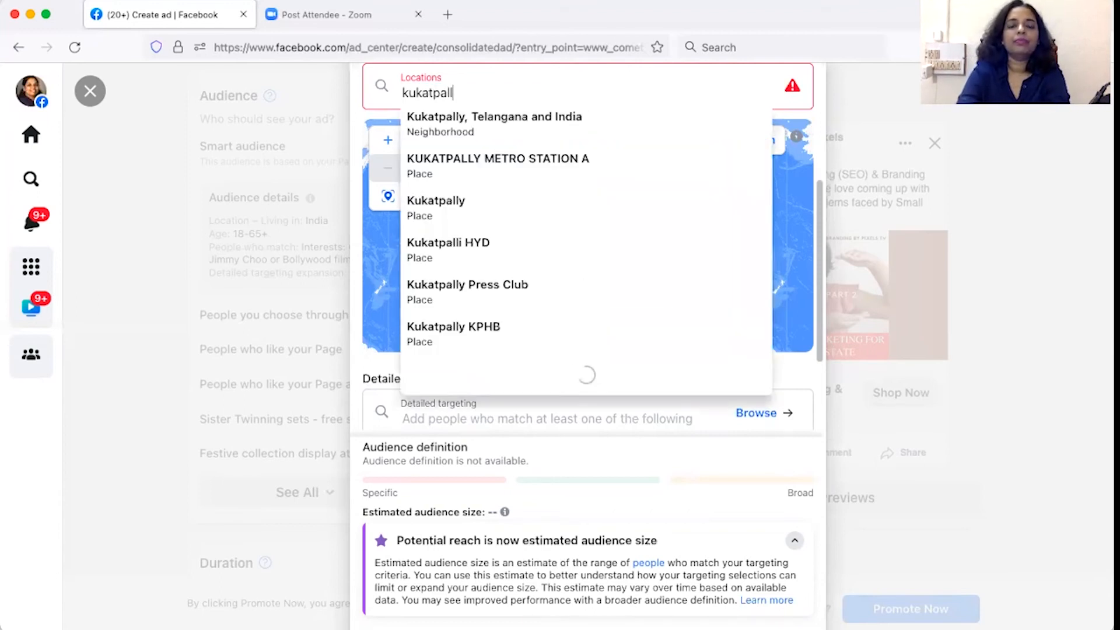
{"action": "left_click", "coordinate": [472, 131]}
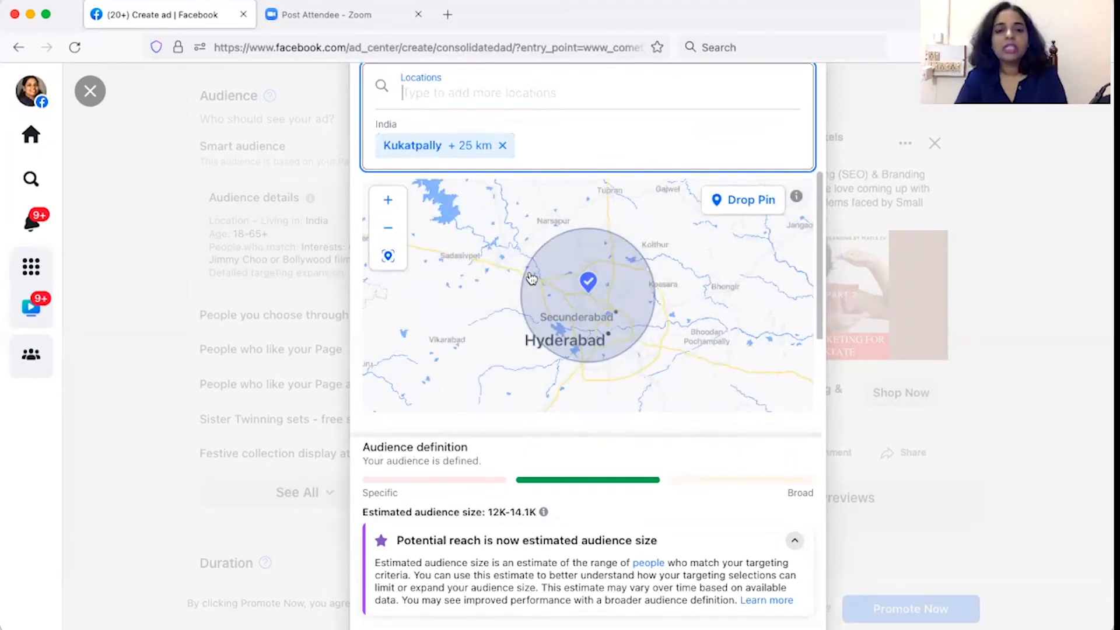
{"action": "scroll", "coordinate": [534, 364], "scroll_direction": "down", "scroll_amount": 2}
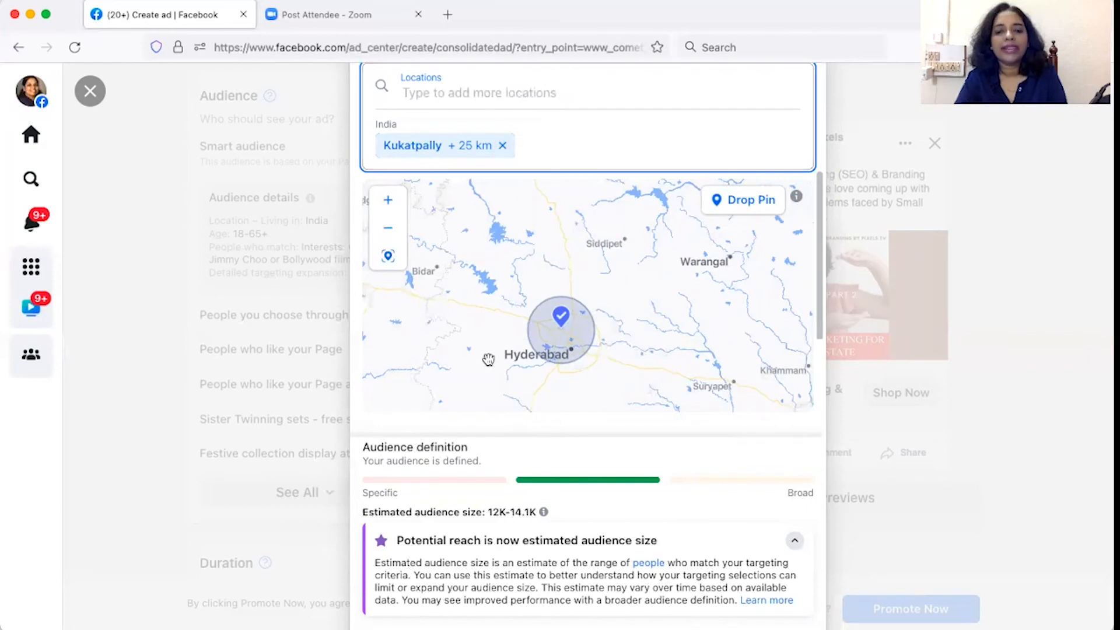
{"action": "scroll", "coordinate": [488, 359], "scroll_direction": "down", "scroll_amount": 2}
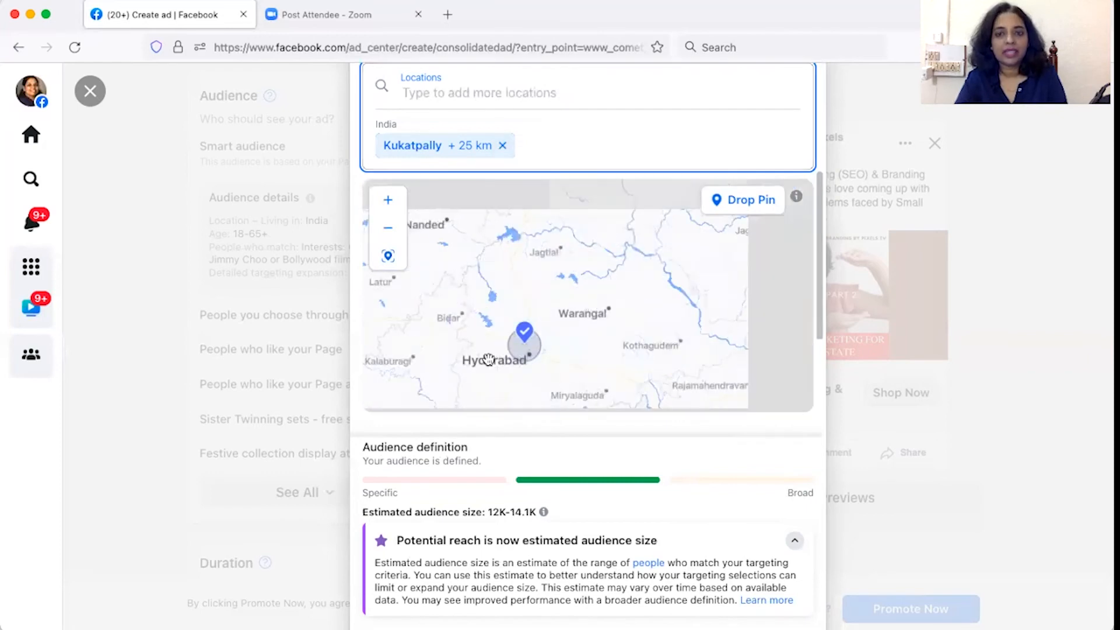
Step: Replace the Kukatpally neighborhood in the audience locations with the place Kukatpally KPHB
{"action": "left_click", "coordinate": [503, 145]}
{"action": "left_click", "coordinate": [476, 151]}
{"action": "scroll", "coordinate": [476, 150], "scroll_direction": "down", "scroll_amount": 1}
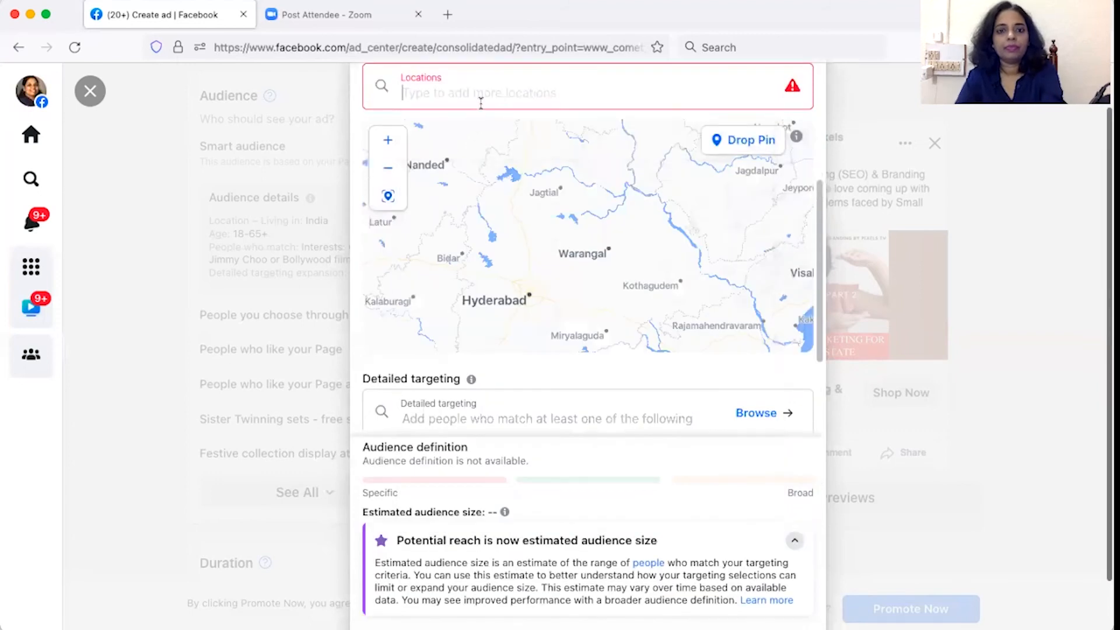
{"action": "type", "text": "kukatpally"}
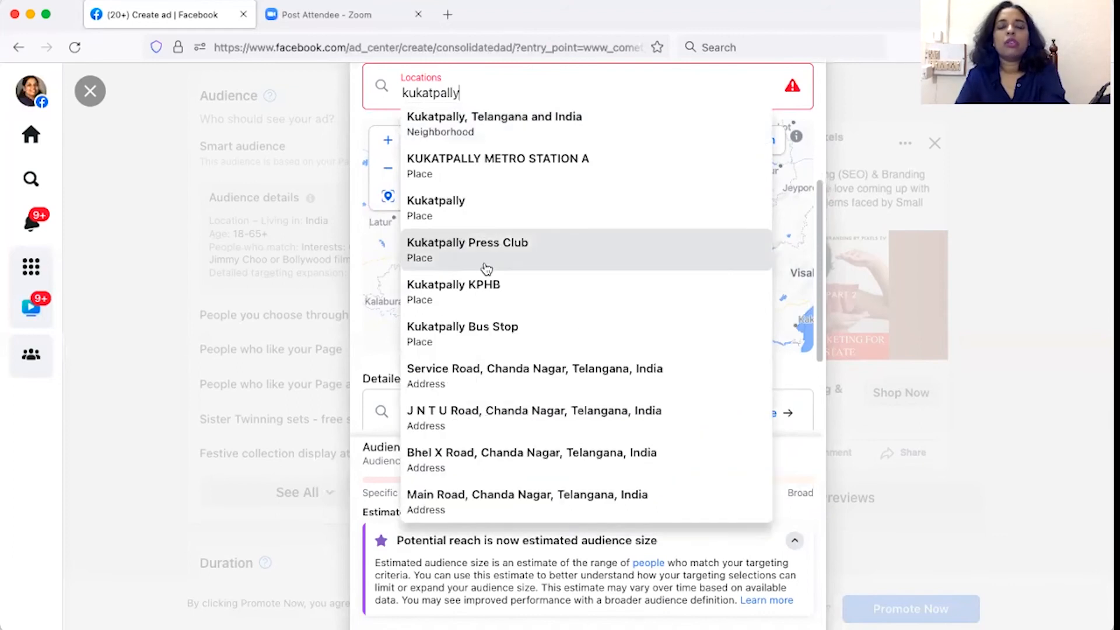
{"action": "left_click", "coordinate": [481, 298]}
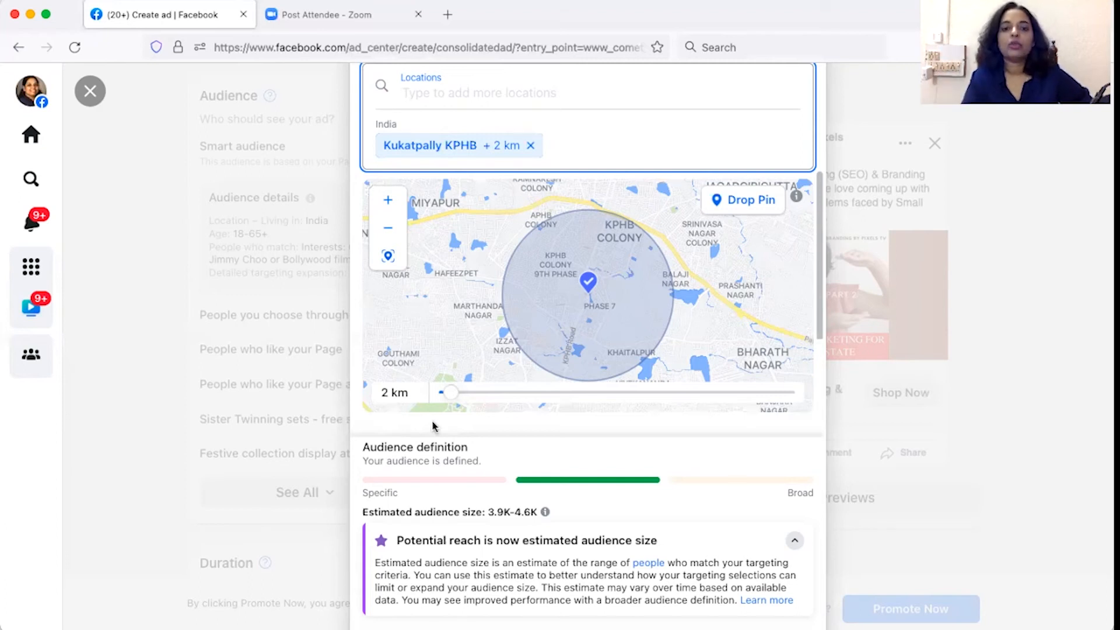
Step: Try the widest coverage radius around Kukatpally KPHB, set the radius to 1 km, and view the surrounding area on the map
{"action": "left_click_drag", "start_coordinate": [454, 397], "coordinate": [434, 399]}
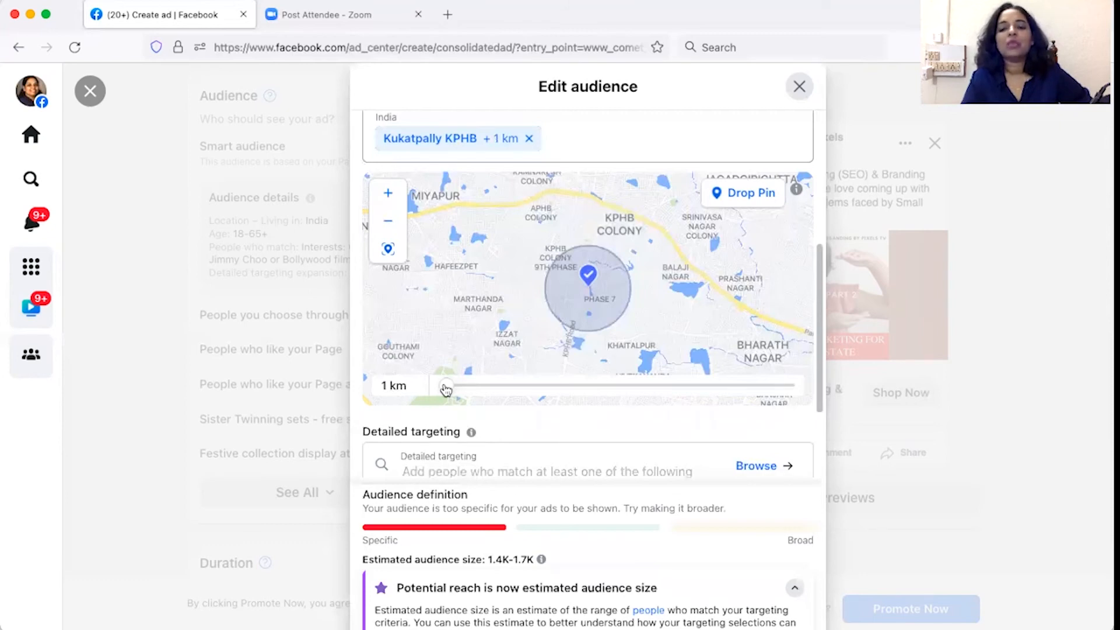
{"action": "left_click_drag", "start_coordinate": [446, 390], "coordinate": [794, 391]}
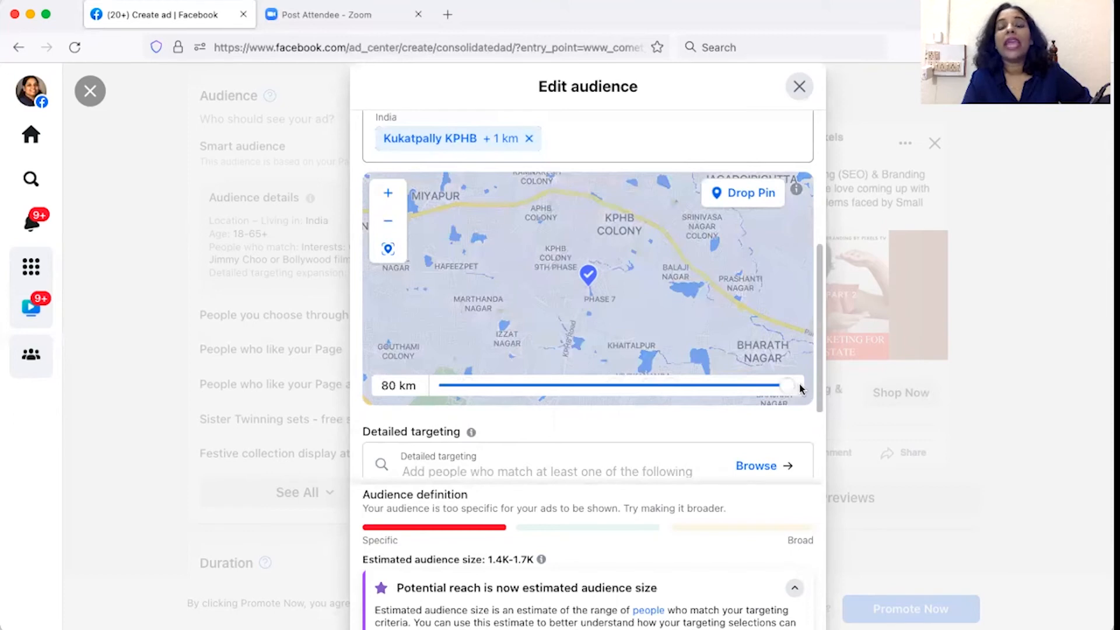
{"action": "left_click_drag", "start_coordinate": [788, 386], "coordinate": [427, 392]}
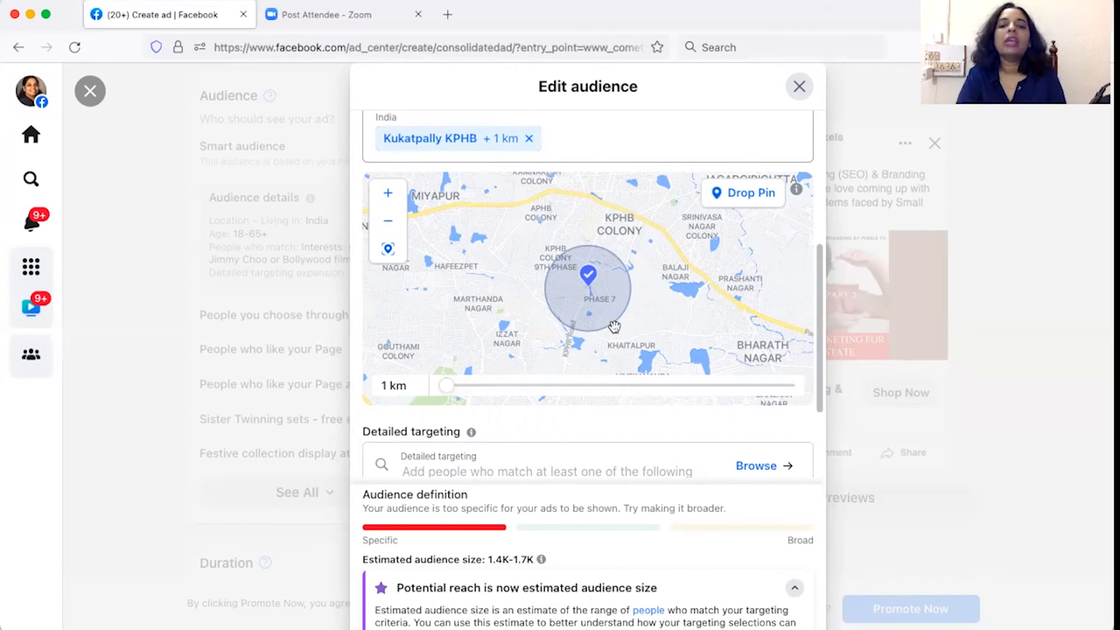
{"action": "scroll", "coordinate": [614, 326], "scroll_direction": "down", "scroll_amount": 2}
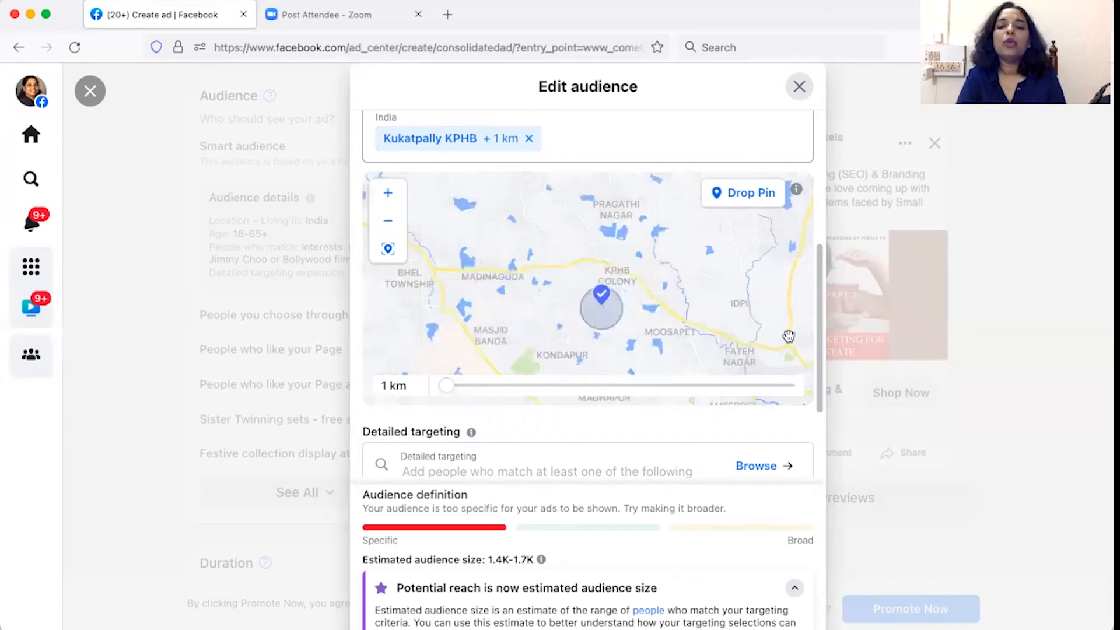
Step: Open the browsable list of detailed targeting categories for the audience
{"action": "left_click_drag", "start_coordinate": [821, 347], "coordinate": [824, 420]}
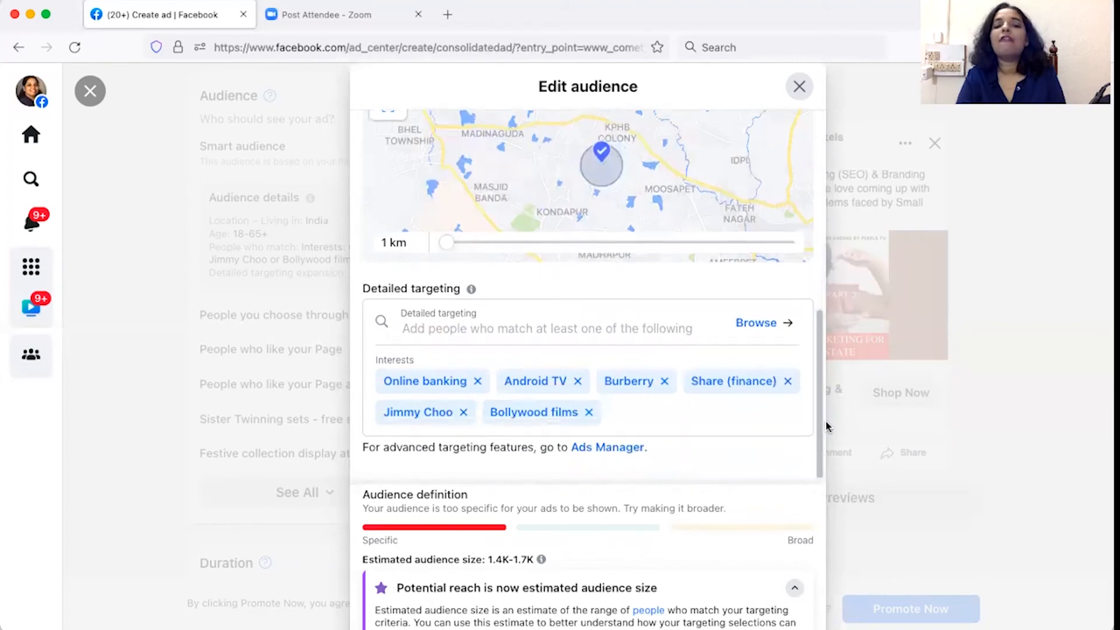
{"action": "left_click", "coordinate": [469, 327]}
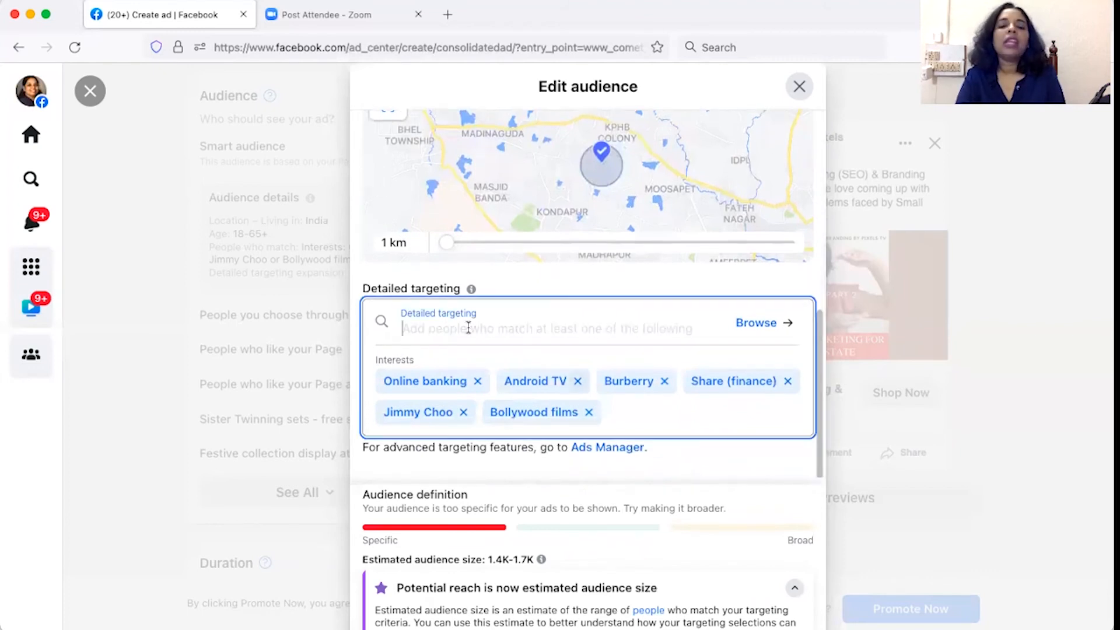
{"action": "left_click", "coordinate": [760, 454]}
{"action": "left_click", "coordinate": [659, 328]}
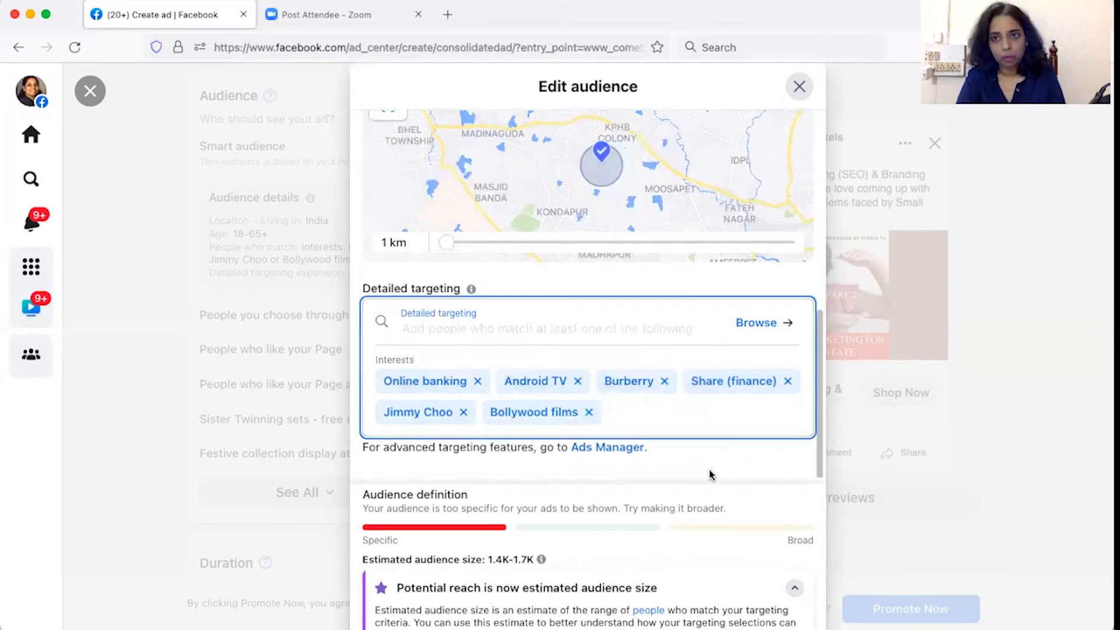
{"action": "left_click", "coordinate": [761, 323]}
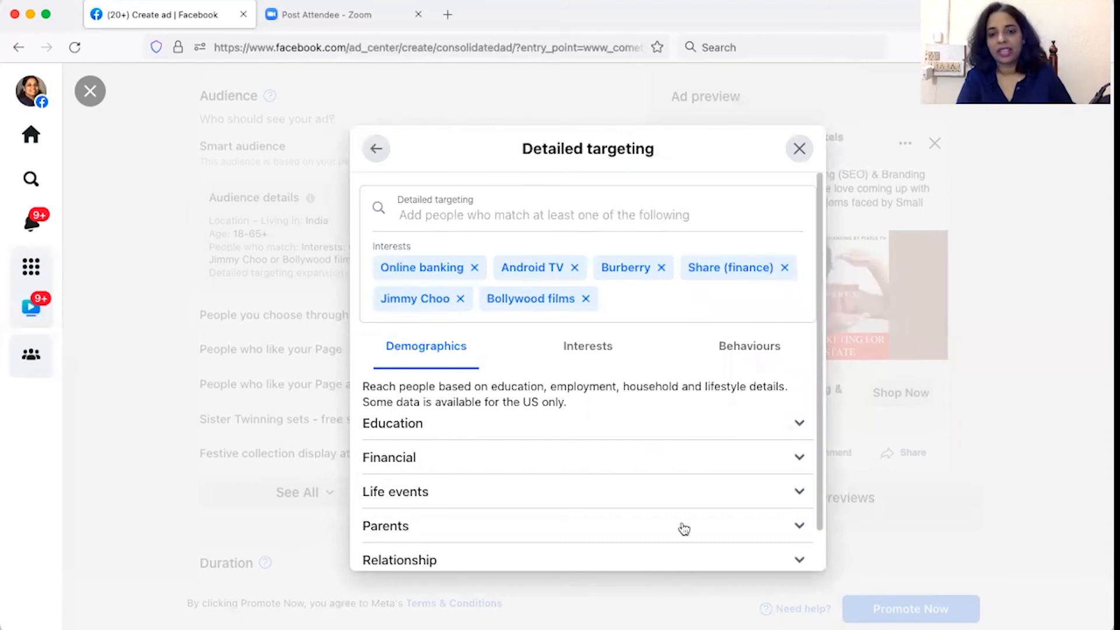
Step: Add the life event Newly engaged (1 year) from the demographics to the detailed targeting
{"action": "scroll", "coordinate": [618, 458], "scroll_direction": "down", "scroll_amount": 1}
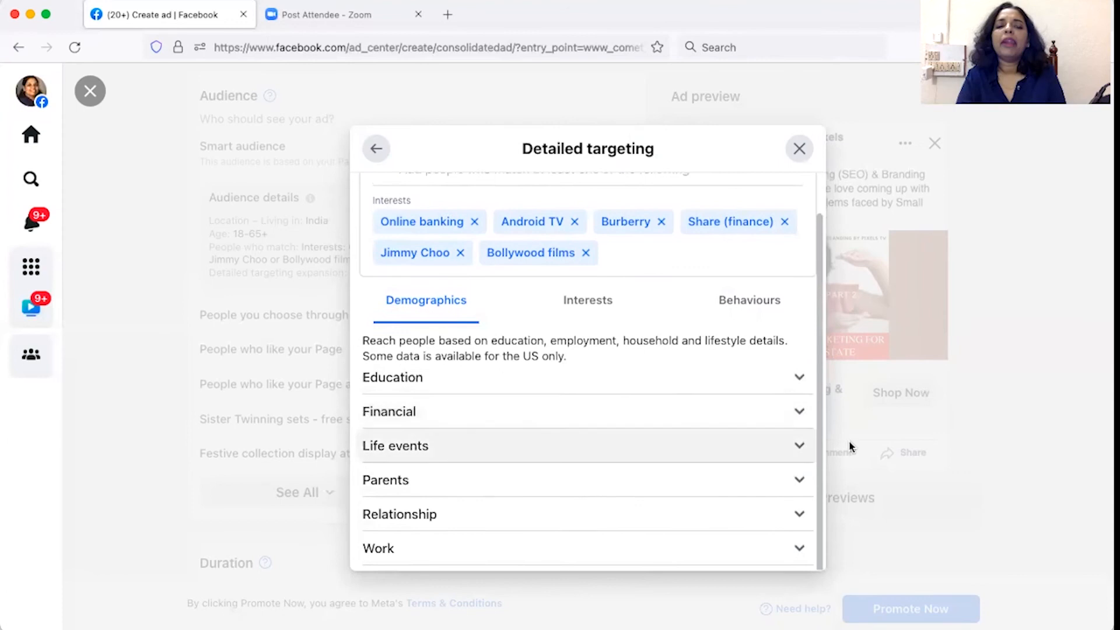
{"action": "left_click", "coordinate": [796, 451]}
{"action": "scroll", "coordinate": [609, 483], "scroll_direction": "down", "scroll_amount": 1}
{"action": "scroll", "coordinate": [608, 483], "scroll_direction": "down", "scroll_amount": 1}
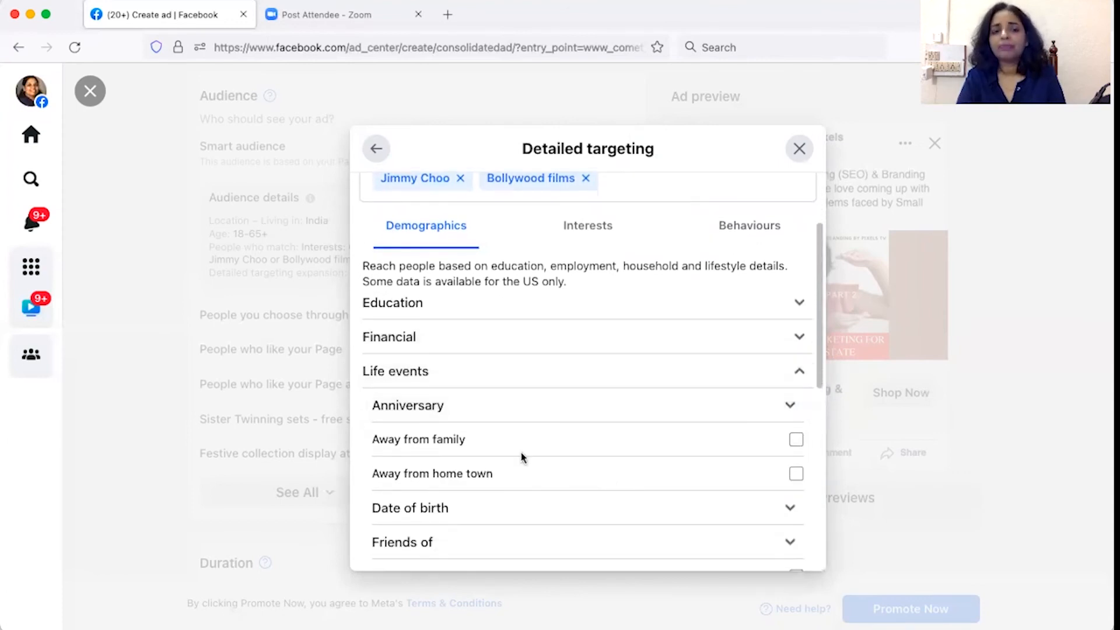
{"action": "scroll", "coordinate": [521, 453], "scroll_direction": "down", "scroll_amount": 4}
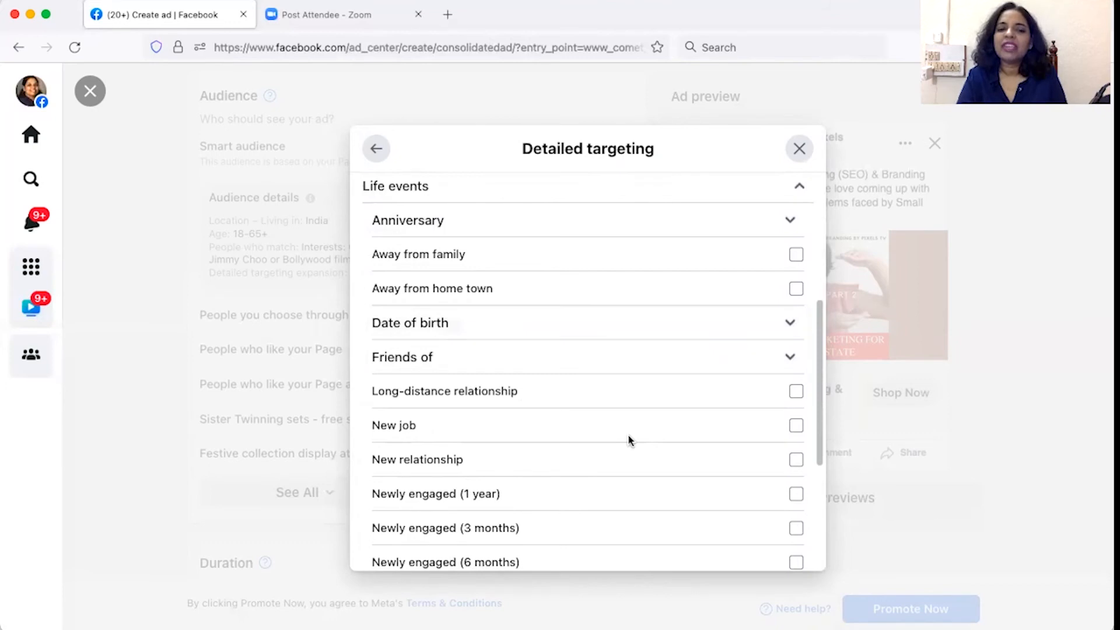
{"action": "scroll", "coordinate": [671, 426], "scroll_direction": "down", "scroll_amount": 2}
{"action": "left_click", "coordinate": [796, 391]}
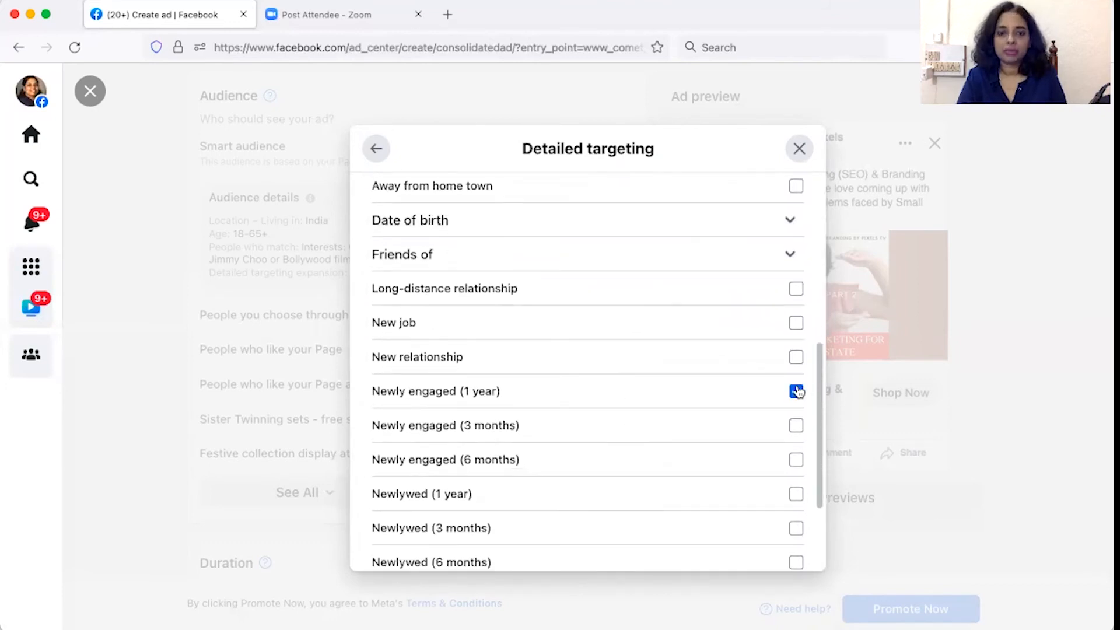
{"action": "scroll", "coordinate": [796, 392], "scroll_direction": "up", "scroll_amount": 1}
{"action": "scroll", "coordinate": [655, 358], "scroll_direction": "up", "scroll_amount": 8}
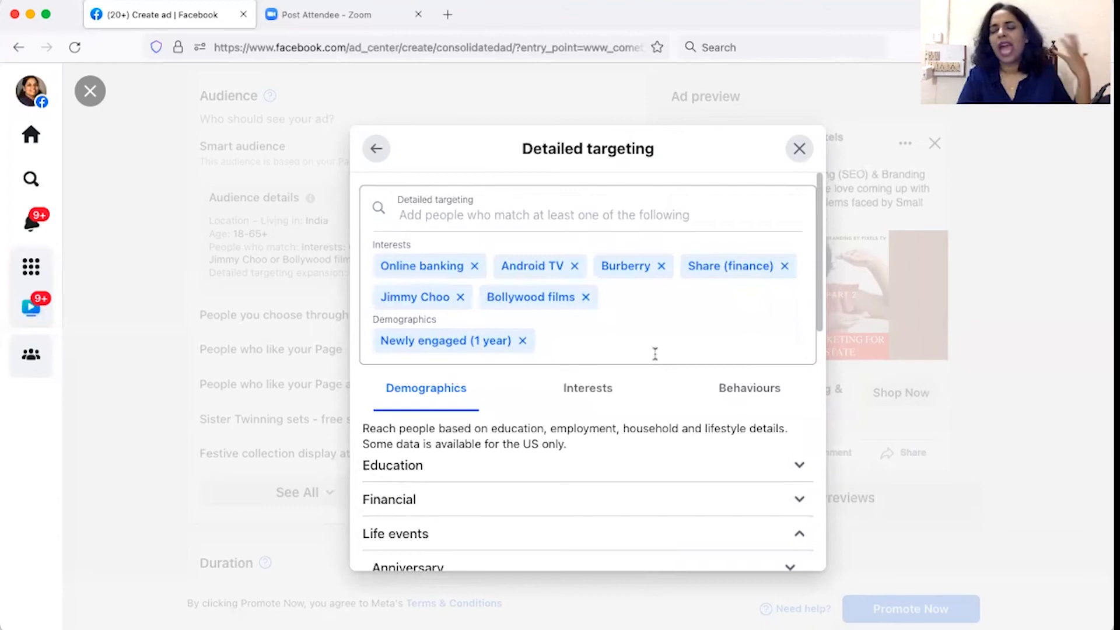
Step: Add the relationship statuses Single and Separated from the demographics to the detailed targeting
{"action": "scroll", "coordinate": [655, 354], "scroll_direction": "down", "scroll_amount": 7}
{"action": "scroll", "coordinate": [655, 354], "scroll_direction": "up", "scroll_amount": 6}
{"action": "scroll", "coordinate": [655, 354], "scroll_direction": "up", "scroll_amount": 2}
{"action": "scroll", "coordinate": [655, 354], "scroll_direction": "down", "scroll_amount": 8}
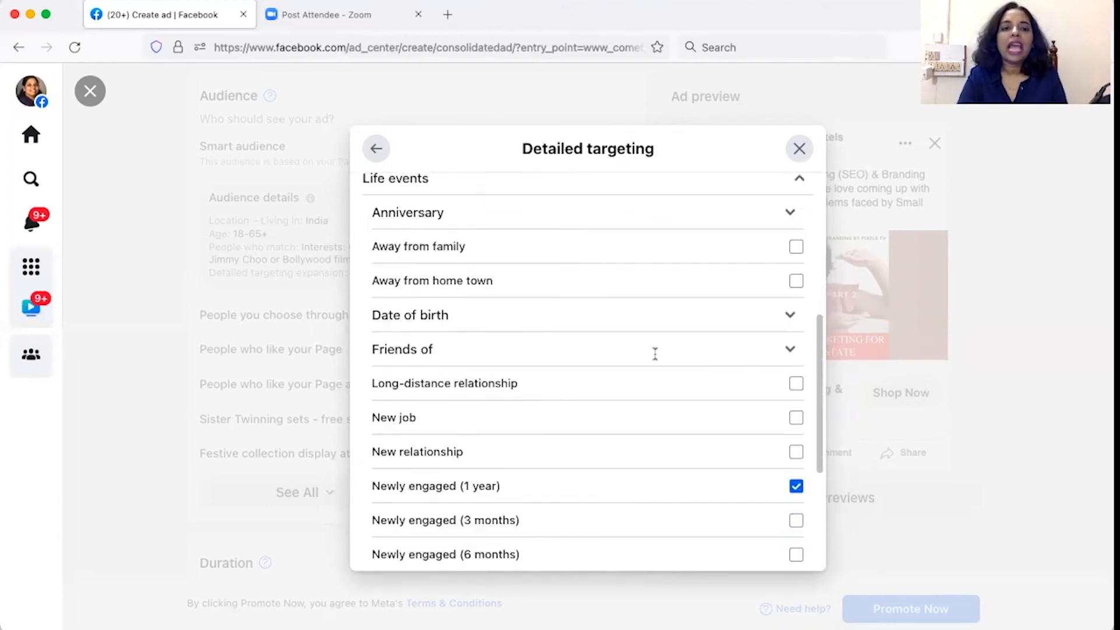
{"action": "scroll", "coordinate": [655, 354], "scroll_direction": "down", "scroll_amount": 3}
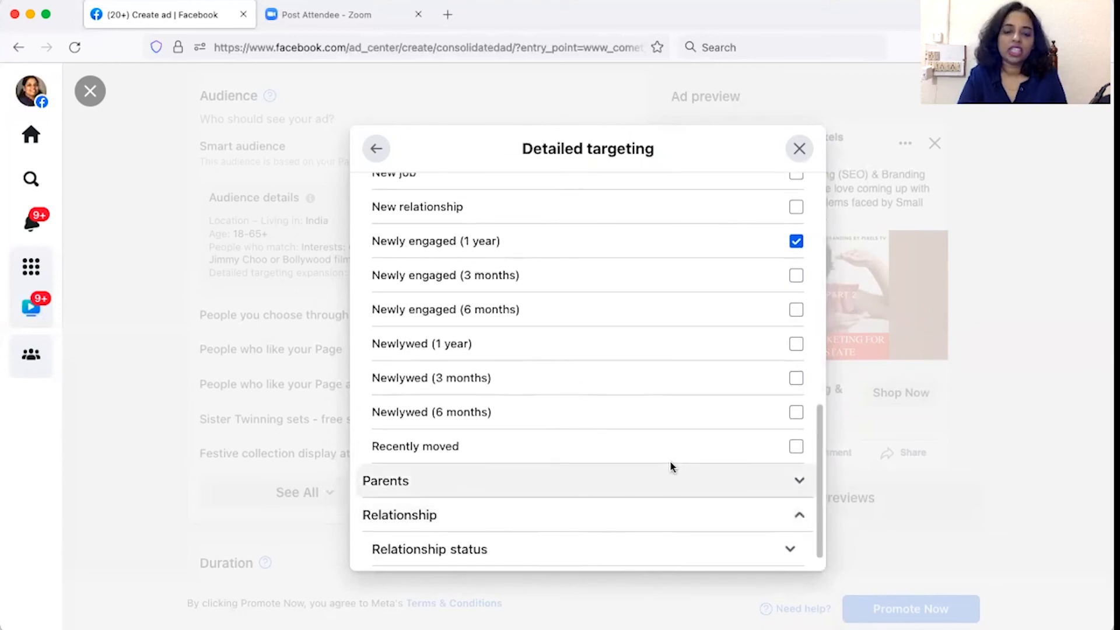
{"action": "scroll", "coordinate": [669, 460], "scroll_direction": "down", "scroll_amount": 1}
{"action": "left_click", "coordinate": [791, 516]}
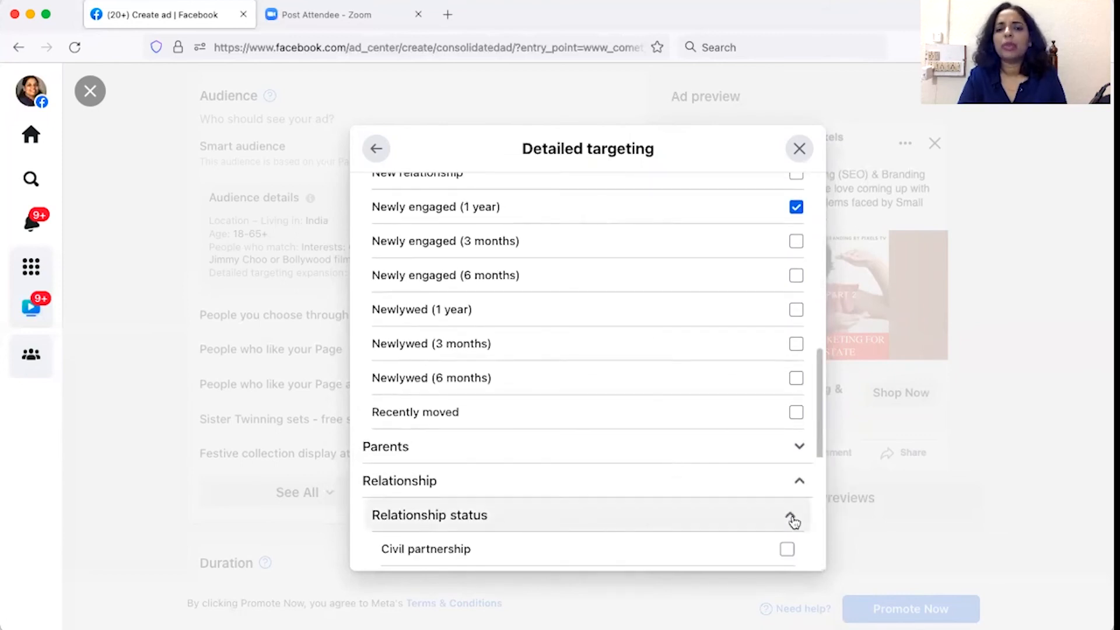
{"action": "scroll", "coordinate": [642, 465], "scroll_direction": "down", "scroll_amount": 4}
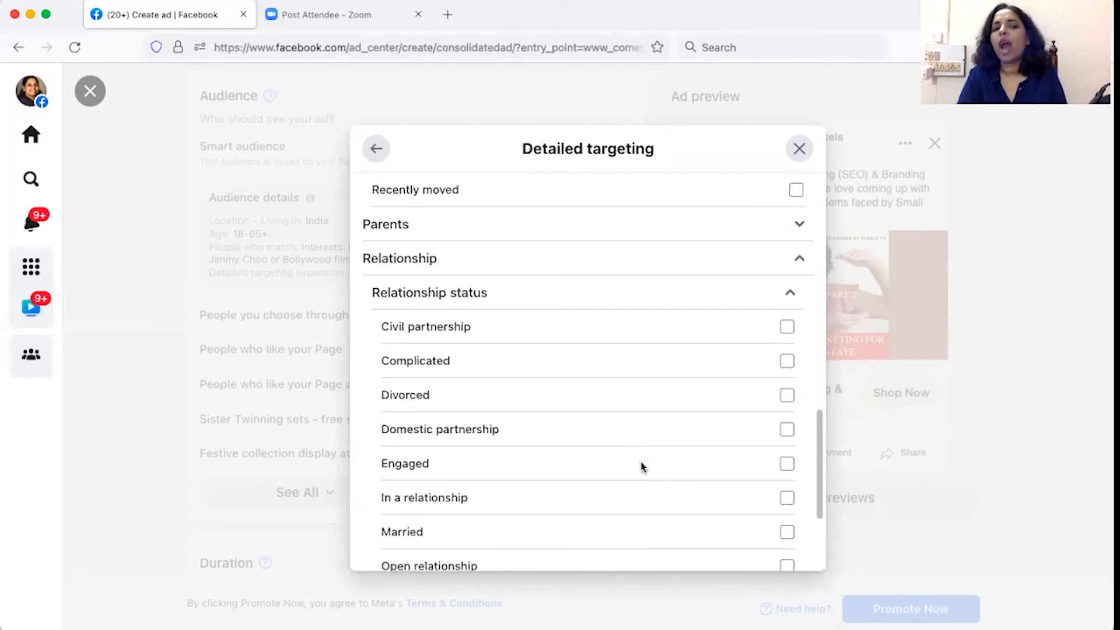
{"action": "scroll", "coordinate": [642, 467], "scroll_direction": "down", "scroll_amount": 2}
{"action": "scroll", "coordinate": [642, 467], "scroll_direction": "down", "scroll_amount": 1}
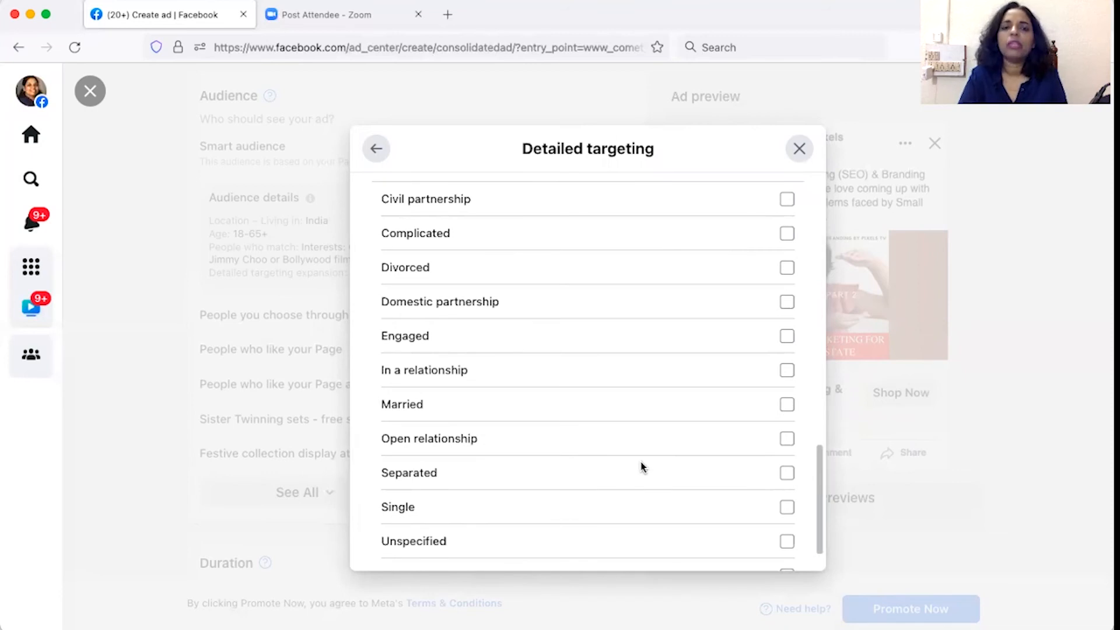
{"action": "scroll", "coordinate": [642, 467], "scroll_direction": "down", "scroll_amount": 1}
{"action": "left_click", "coordinate": [788, 482]}
{"action": "left_click", "coordinate": [788, 447]}
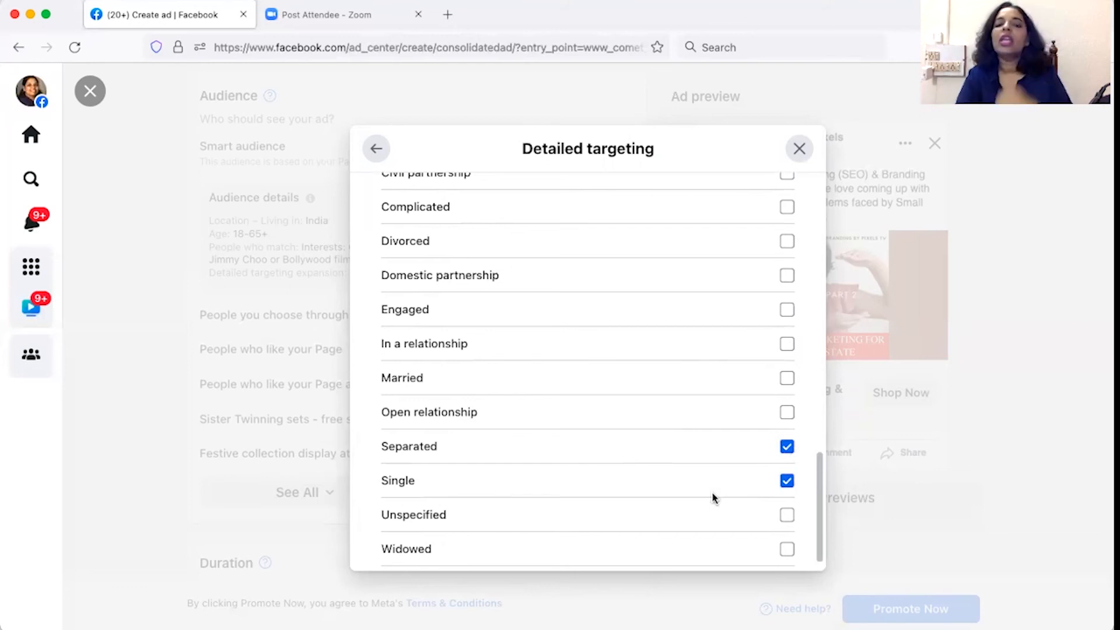
Step: Review the chosen demographics in the detailed targeting and return to the audience editor without discarding the changes
{"action": "scroll", "coordinate": [814, 200], "scroll_direction": "up", "scroll_amount": 7}
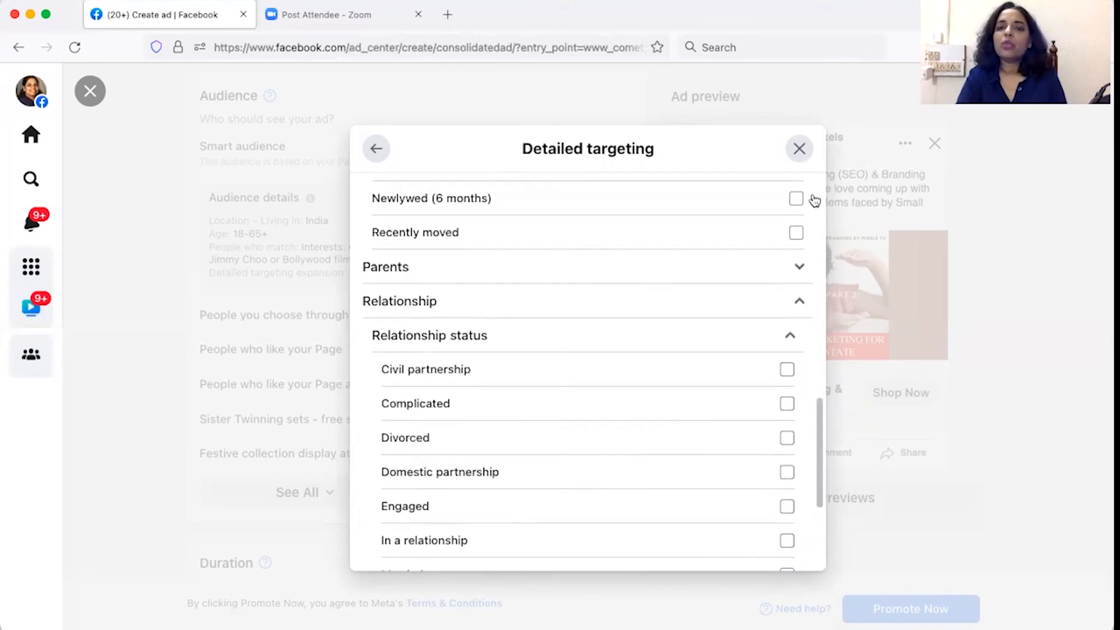
{"action": "left_click", "coordinate": [799, 149]}
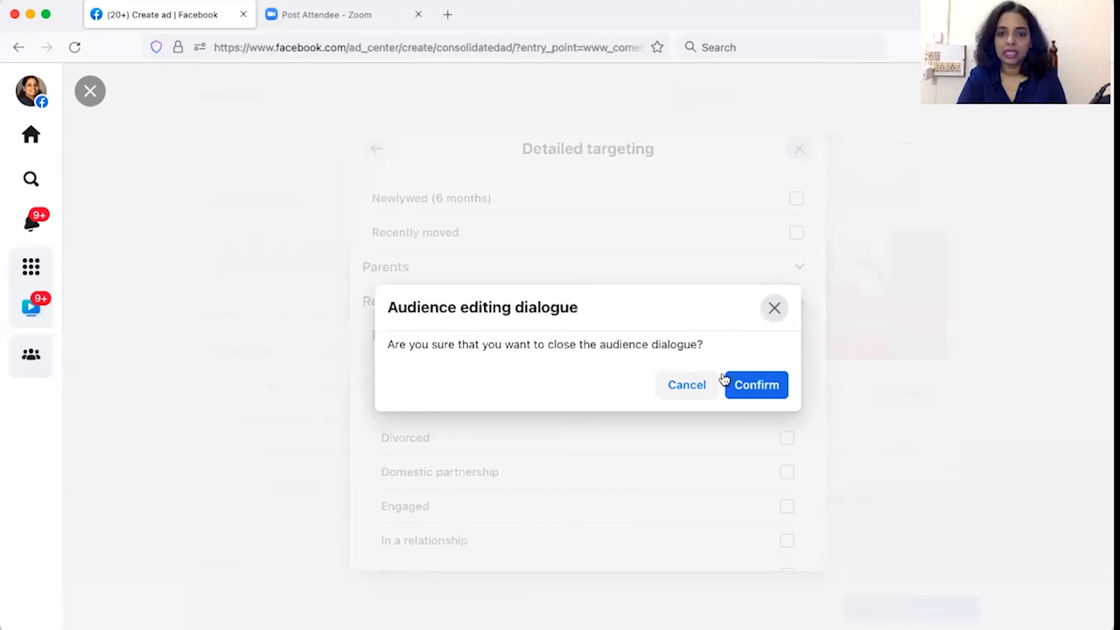
{"action": "left_click", "coordinate": [777, 309]}
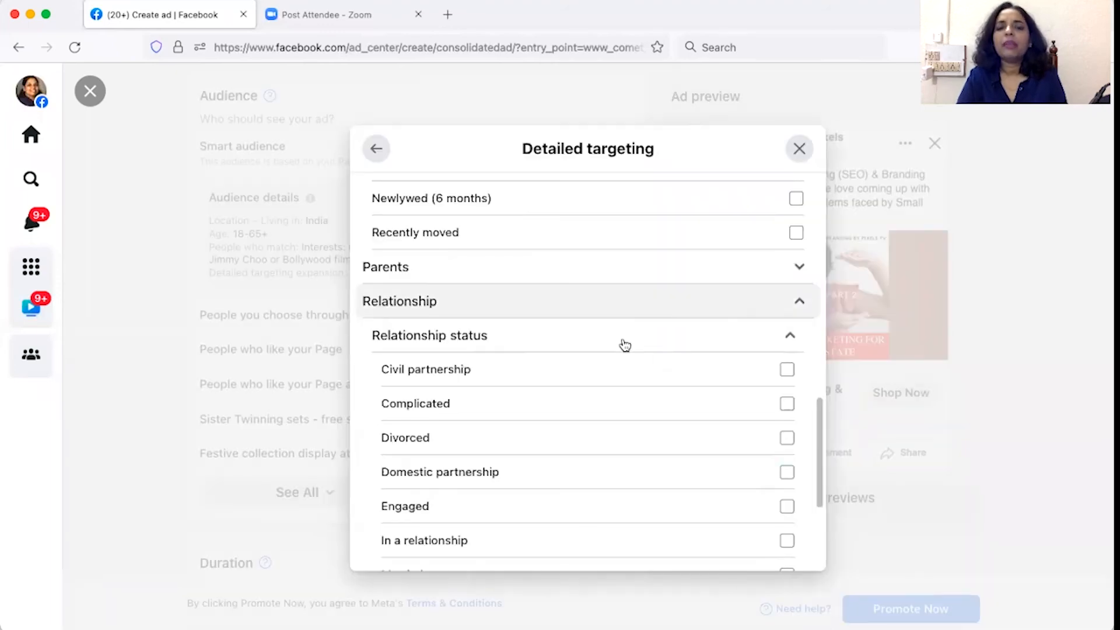
{"action": "scroll", "coordinate": [621, 338], "scroll_direction": "up", "scroll_amount": 10}
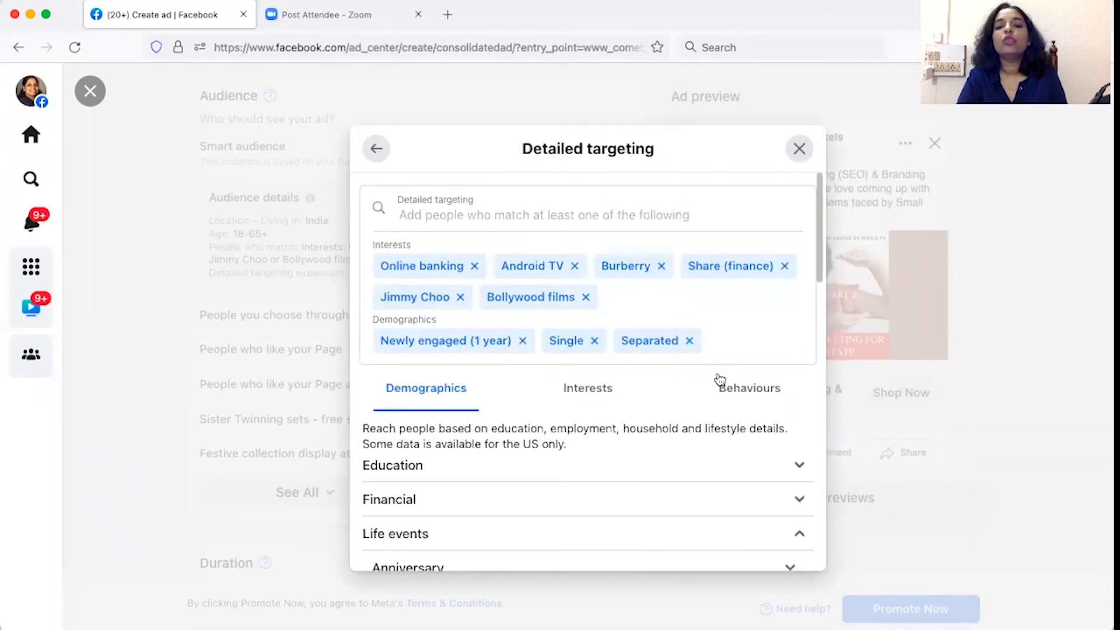
{"action": "scroll", "coordinate": [622, 420], "scroll_direction": "down", "scroll_amount": 3}
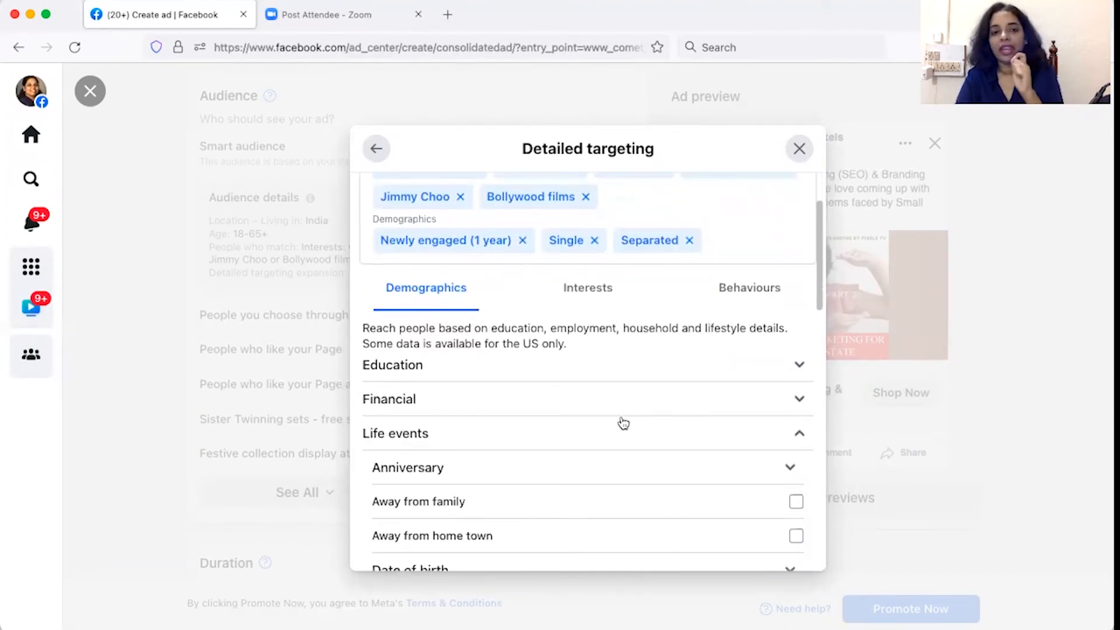
{"action": "scroll", "coordinate": [623, 423], "scroll_direction": "down", "scroll_amount": 20}
{"action": "scroll", "coordinate": [622, 421], "scroll_direction": "down", "scroll_amount": 8}
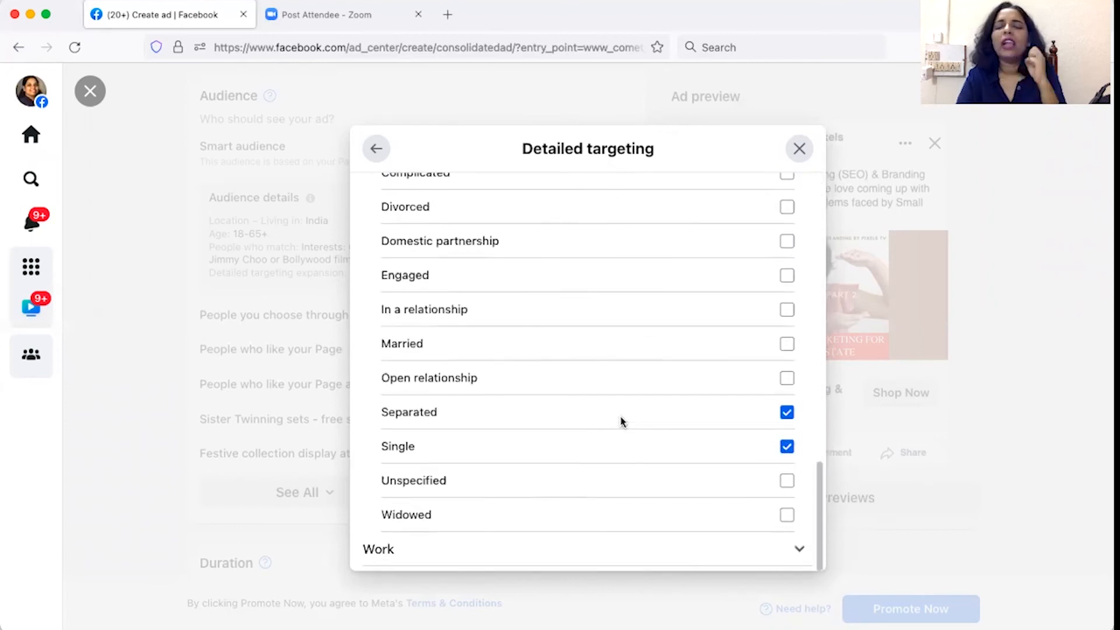
{"action": "left_click", "coordinate": [378, 150]}
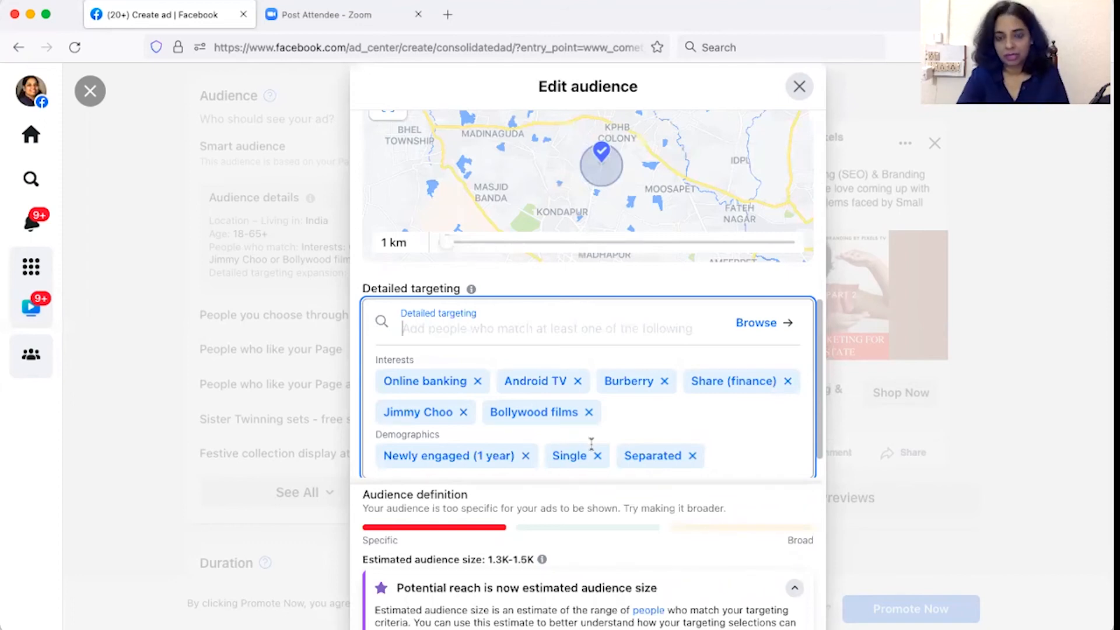
Step: Remove the interests Online banking, Android TV, Burberry, Share (finance), Jimmy Choo and Bollywood films from the detailed targeting
{"action": "left_click_drag", "start_coordinate": [821, 429], "coordinate": [822, 448]}
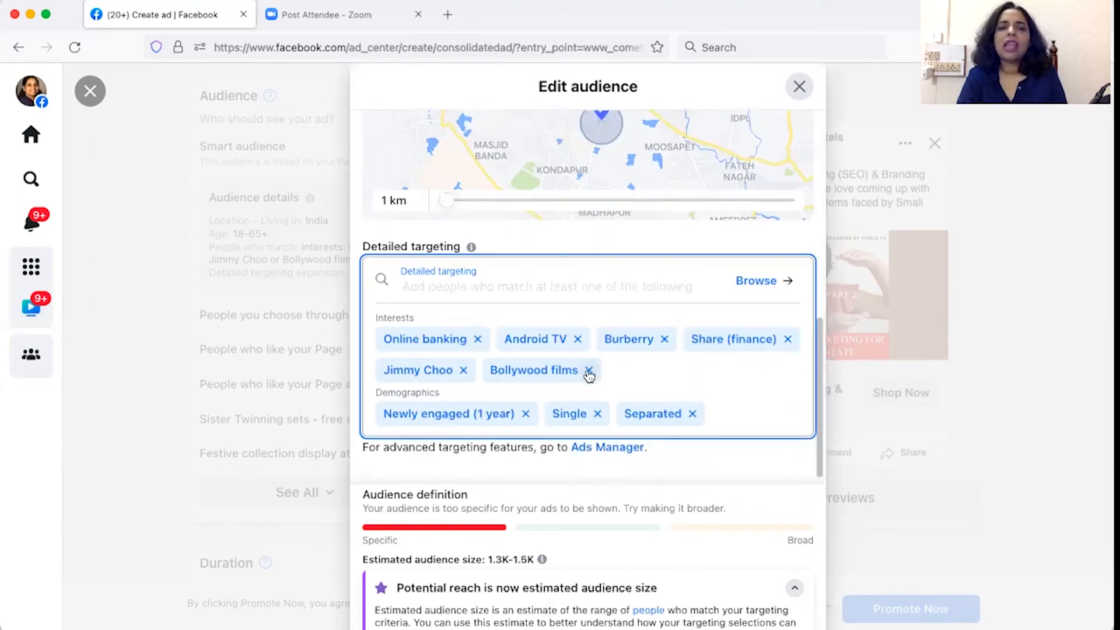
{"action": "left_click", "coordinate": [477, 340]}
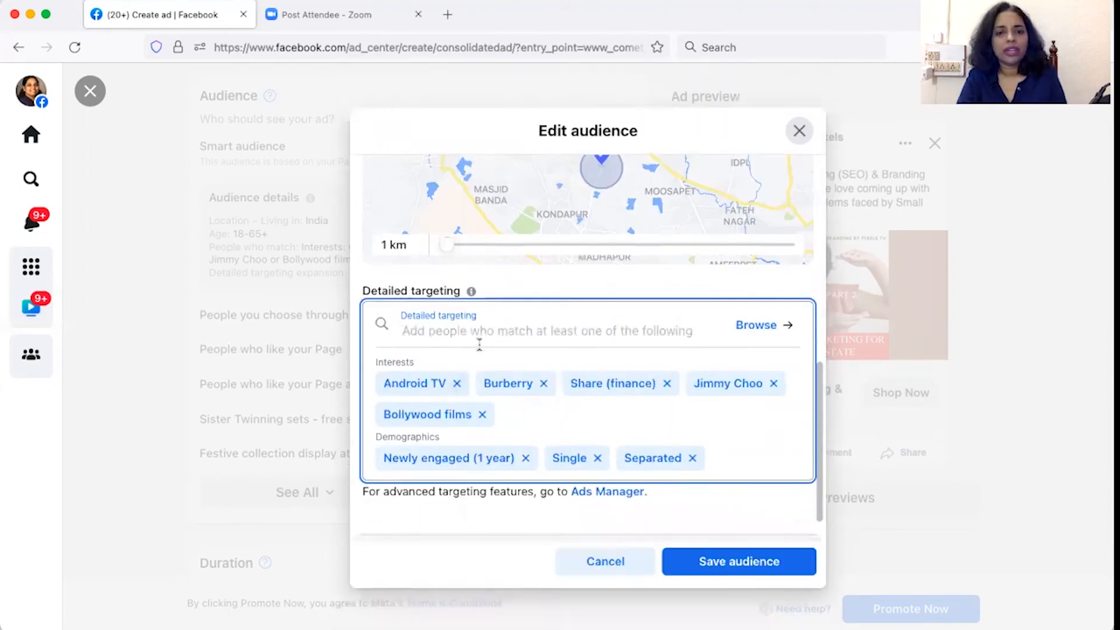
{"action": "left_click", "coordinate": [459, 341]}
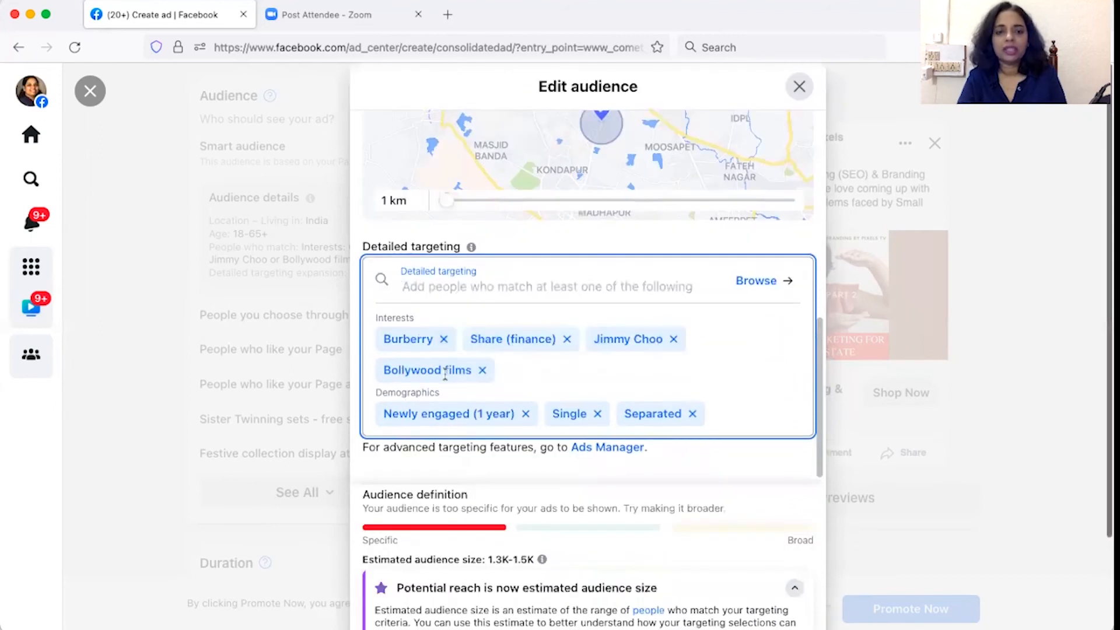
{"action": "left_click", "coordinate": [444, 340]}
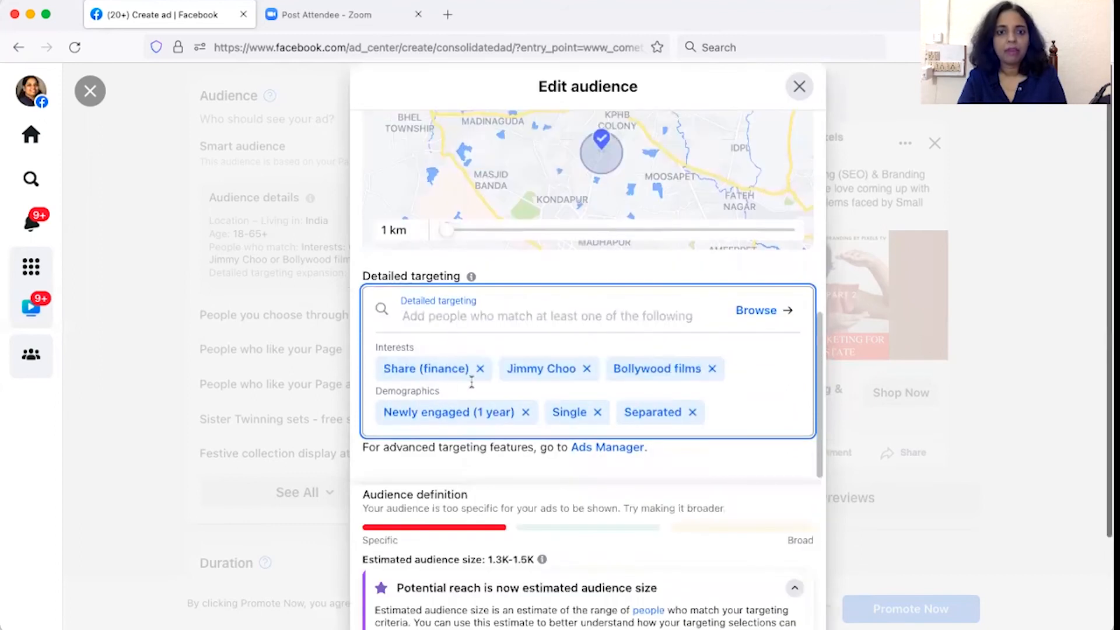
{"action": "left_click", "coordinate": [479, 365]}
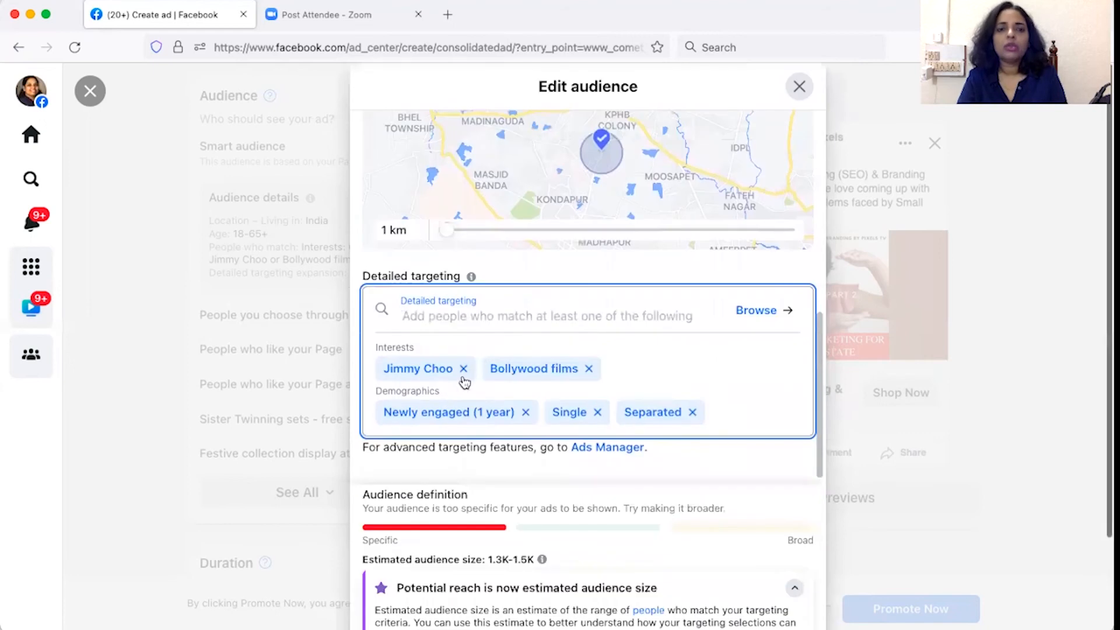
{"action": "left_click", "coordinate": [460, 369]}
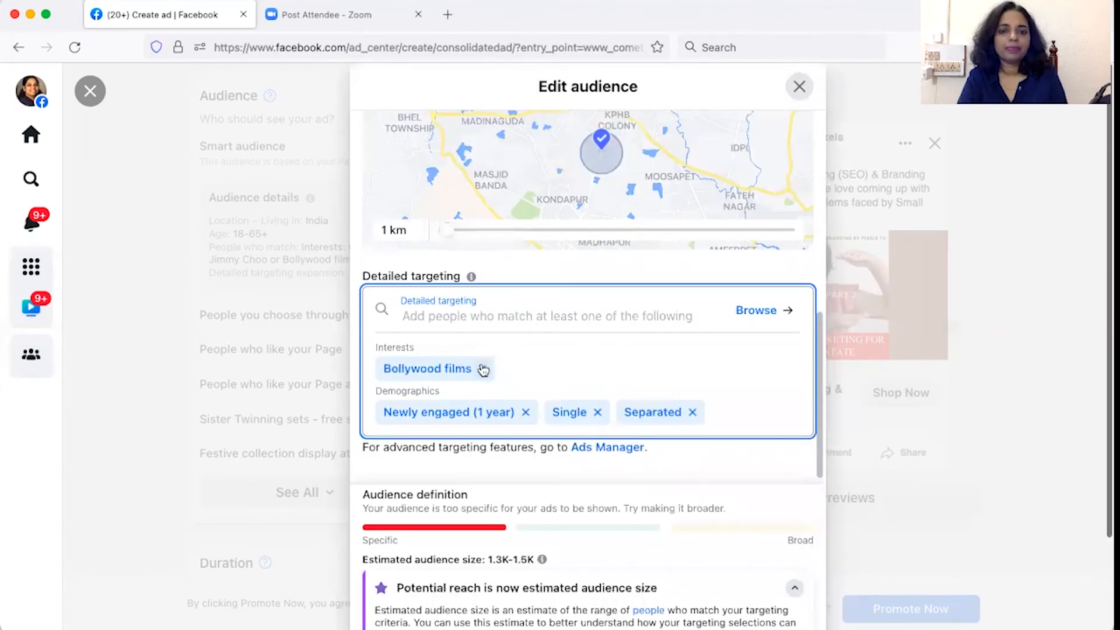
{"action": "left_click", "coordinate": [483, 366]}
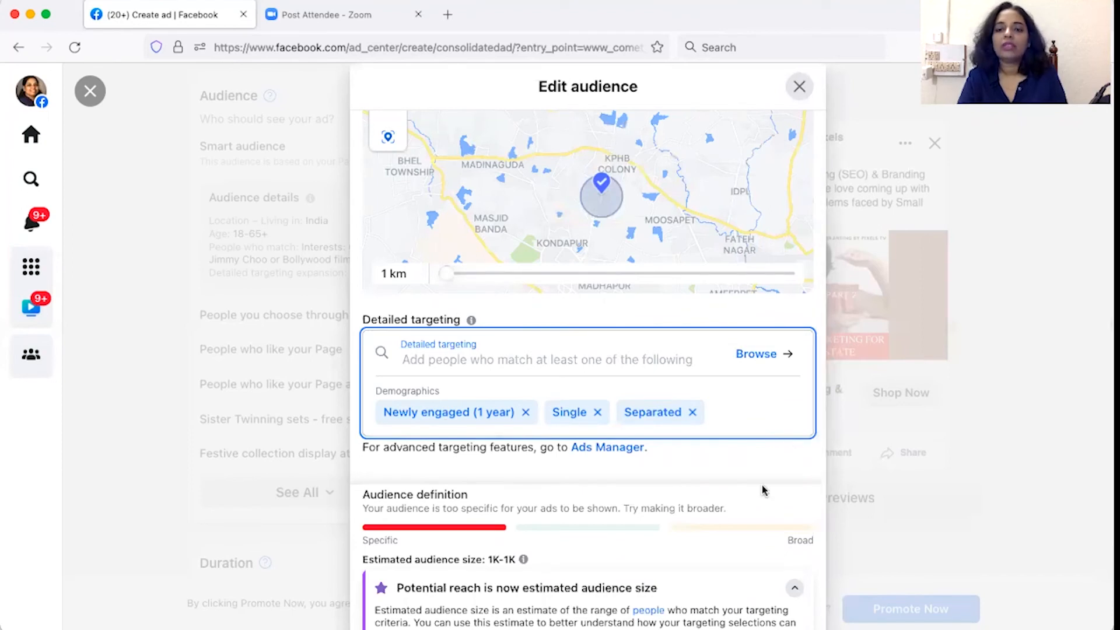
Step: Highlight the estimated audience size under the audience definition
{"action": "scroll", "coordinate": [752, 484], "scroll_direction": "down", "scroll_amount": 3}
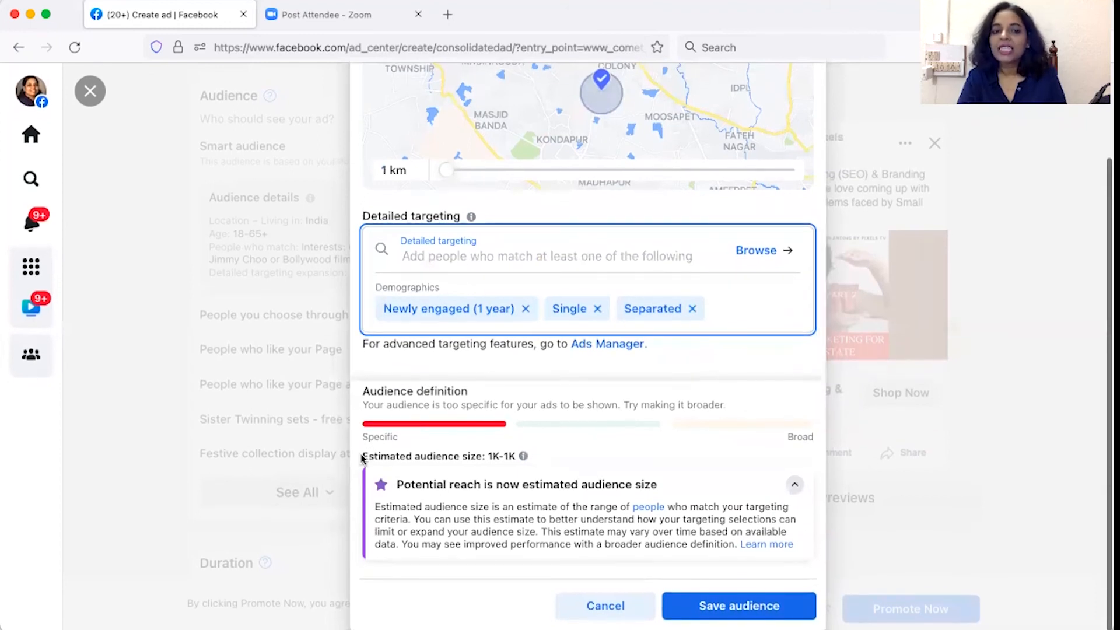
{"action": "left_click_drag", "start_coordinate": [364, 457], "coordinate": [509, 457]}
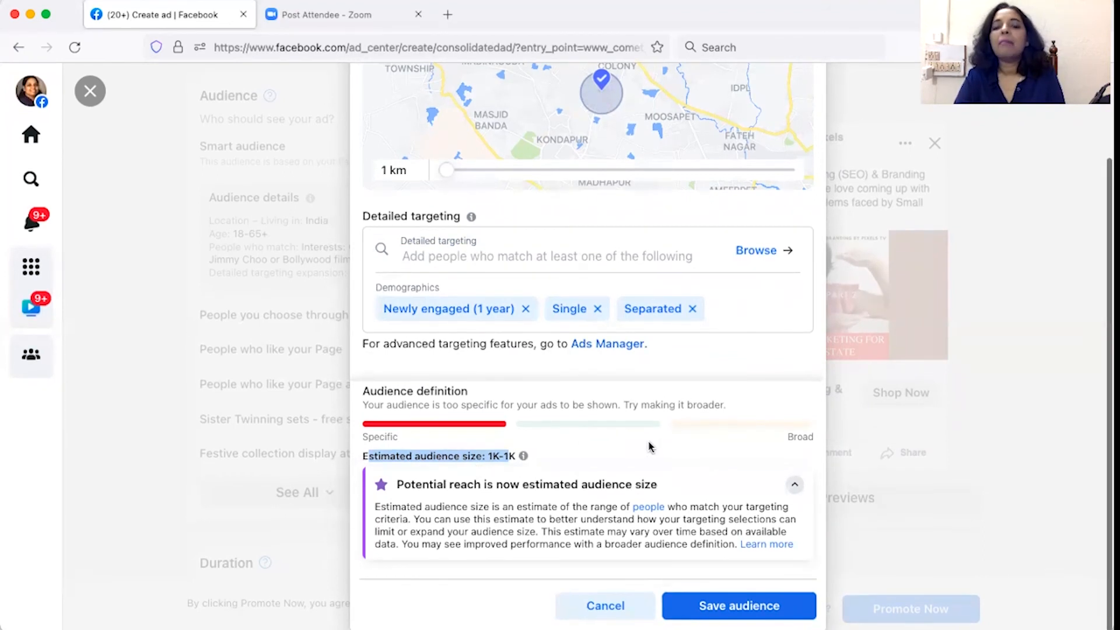
Step: Look over the location and detailed targeting, and save the edited audience
{"action": "scroll", "coordinate": [649, 447], "scroll_direction": "up", "scroll_amount": 3}
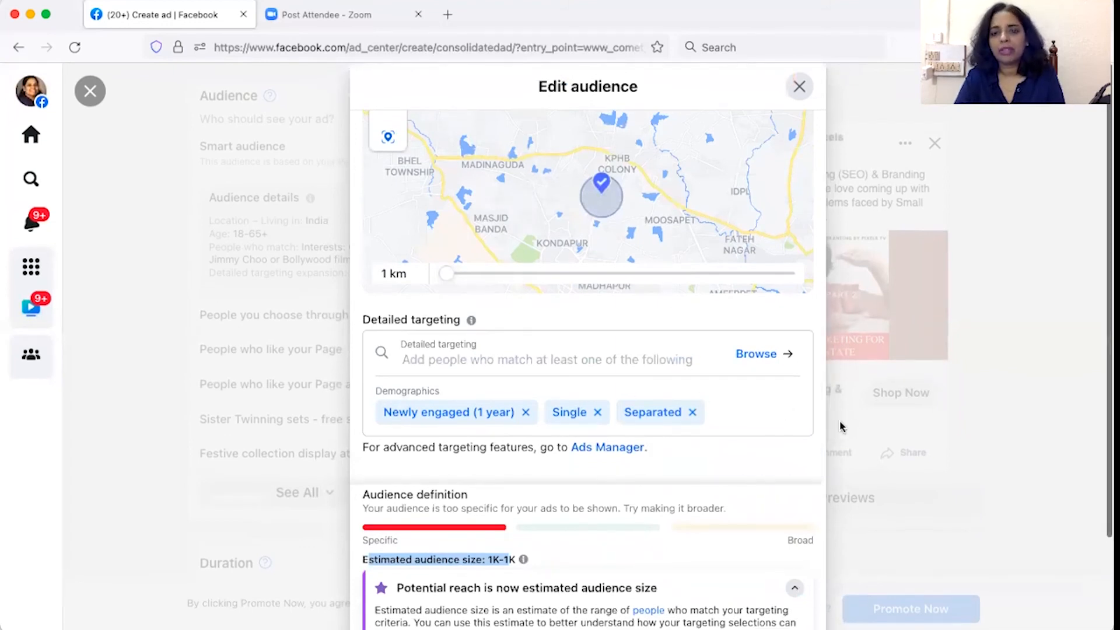
{"action": "scroll", "coordinate": [703, 501], "scroll_direction": "down", "scroll_amount": 3}
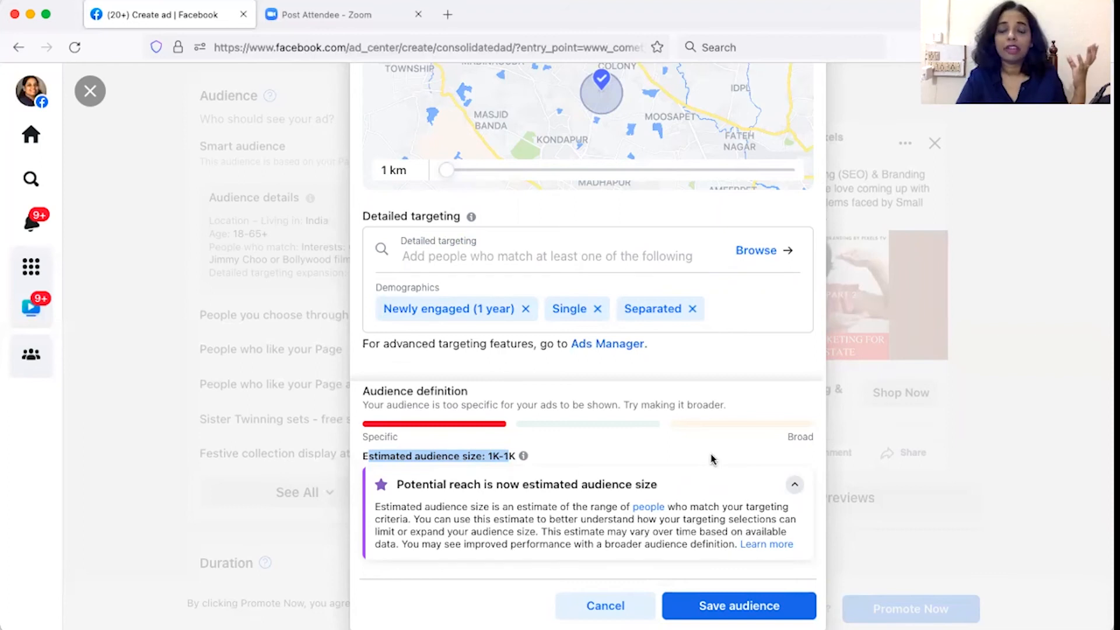
{"action": "left_click", "coordinate": [736, 607]}
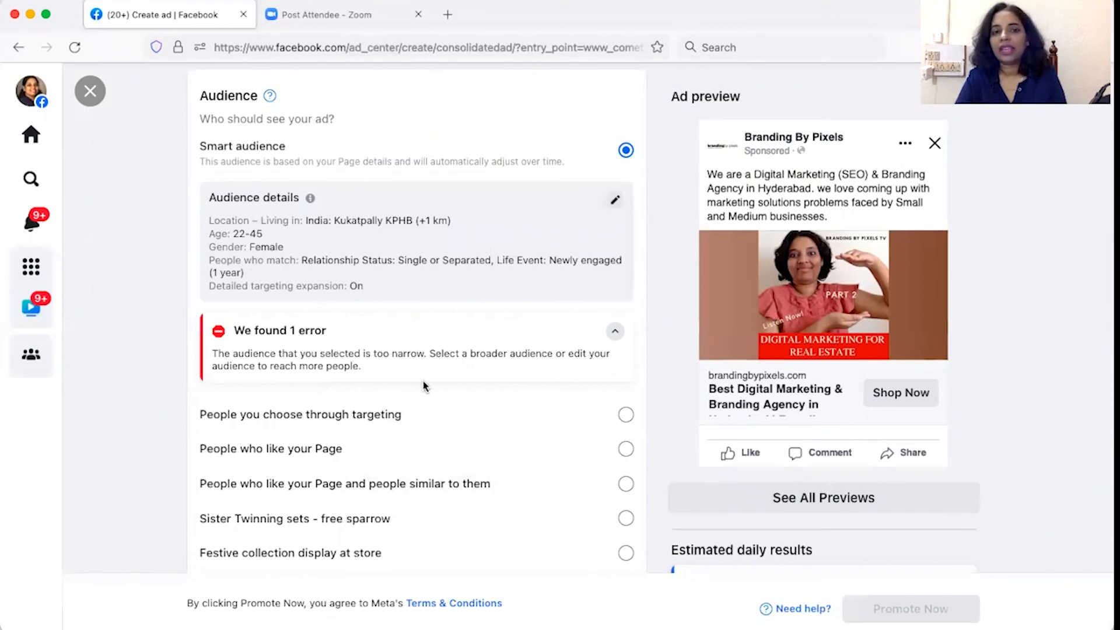
Step: Reopen the smart audience for editing, remove its current location and add the place Kukatpally KPHB again
{"action": "left_click", "coordinate": [615, 199]}
{"action": "scroll", "coordinate": [588, 423], "scroll_direction": "down", "scroll_amount": 5}
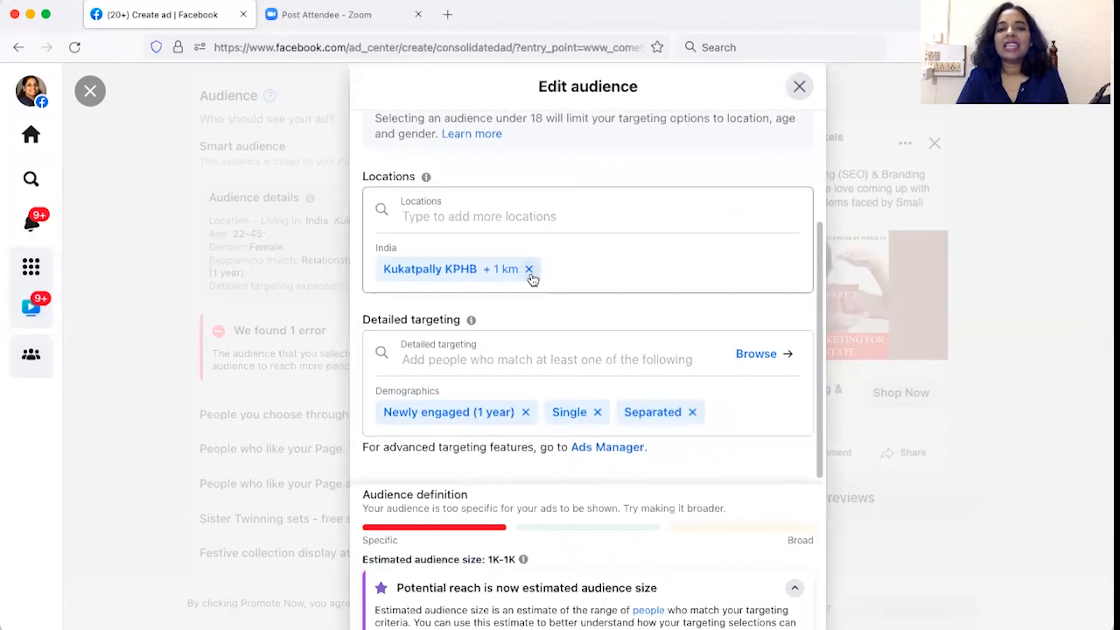
{"action": "left_click", "coordinate": [529, 269]}
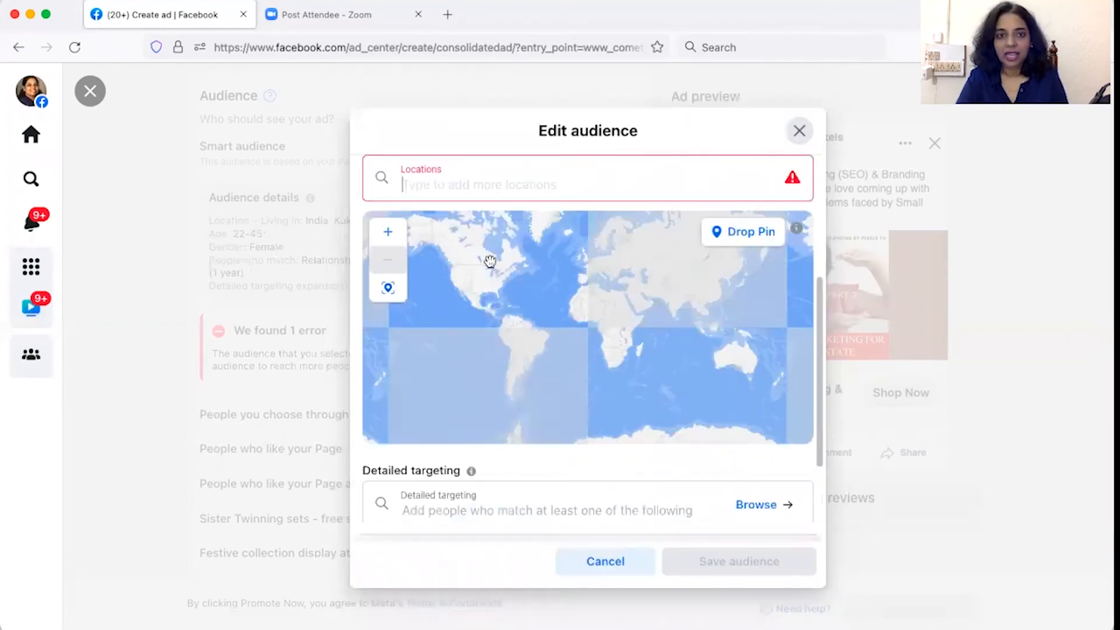
{"action": "left_click", "coordinate": [499, 144]}
{"action": "type", "text": "k"}
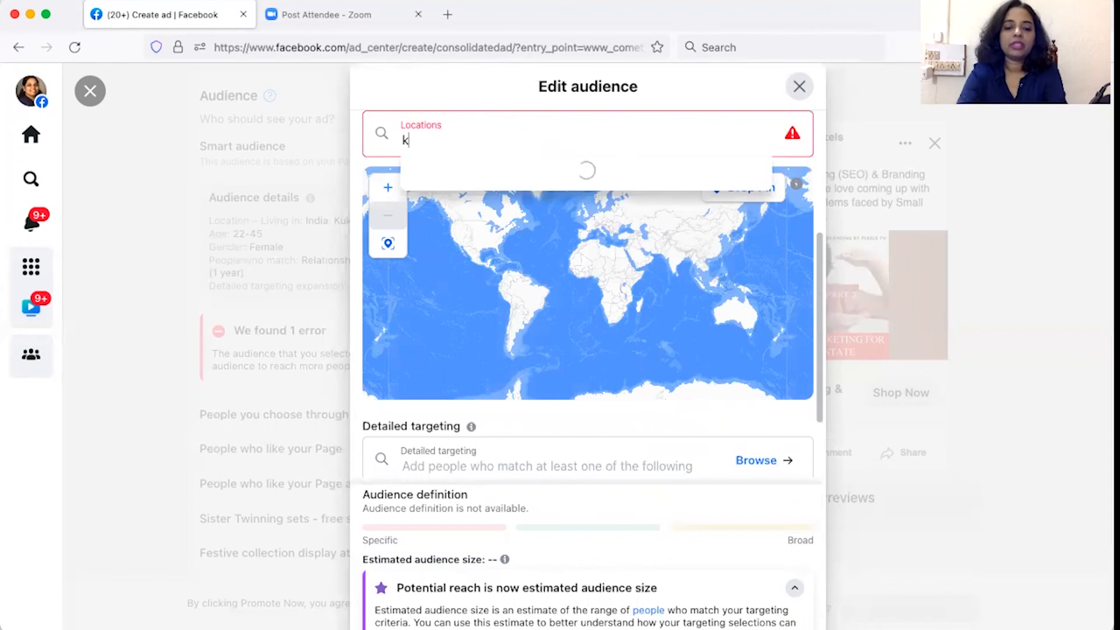
{"action": "type", "text": "ukatpally"}
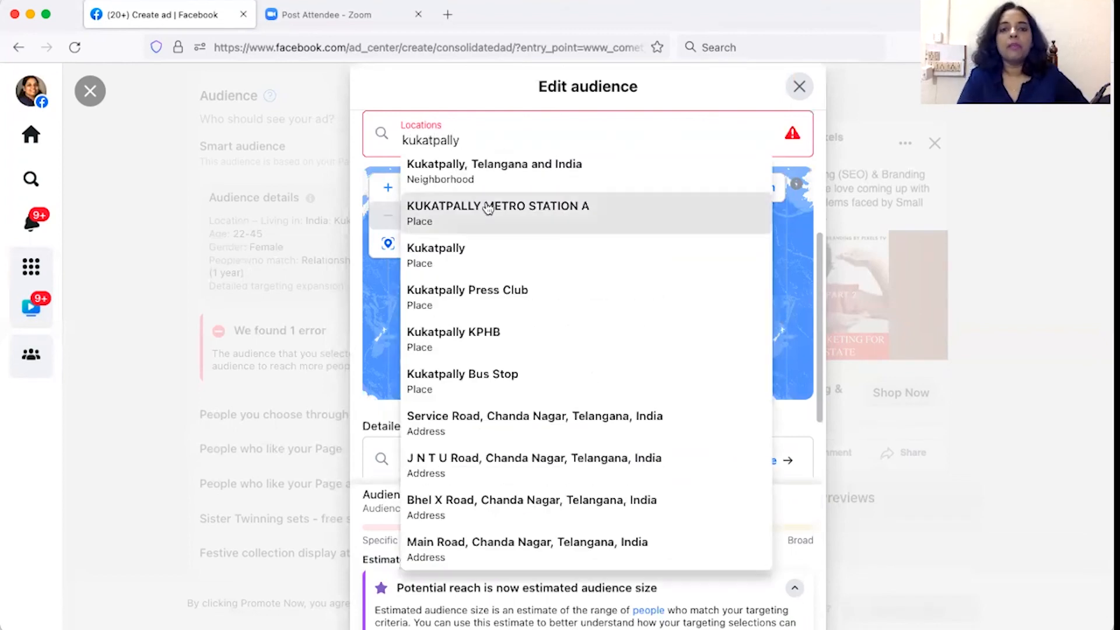
{"action": "left_click", "coordinate": [506, 347]}
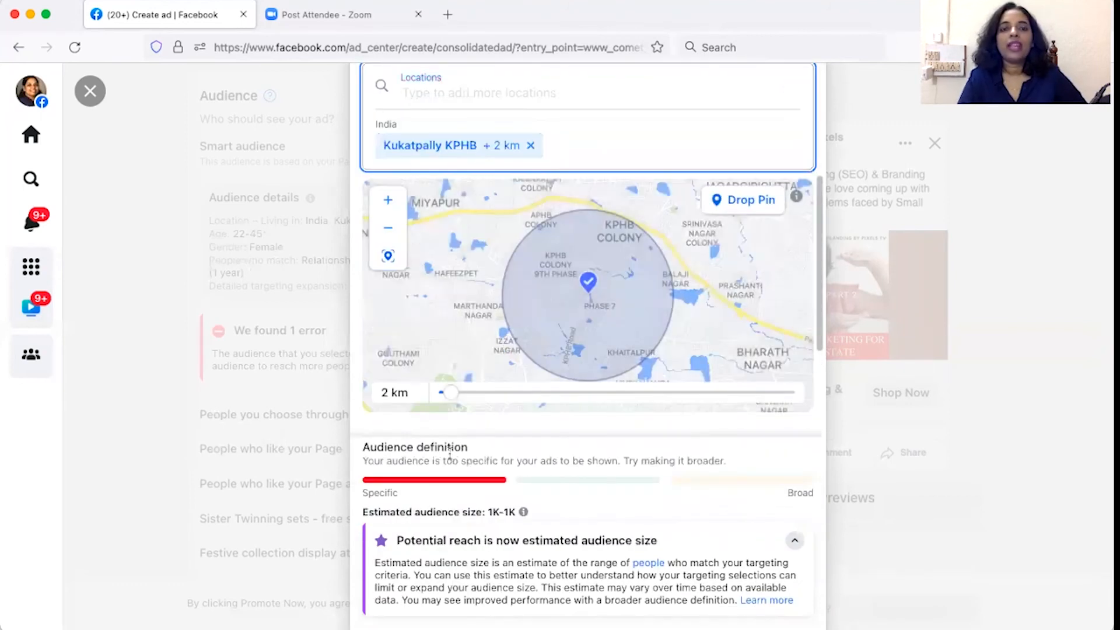
Step: Widen the radius around Kukatpally KPHB to 5 km, highlight the estimated audience size and save the audience
{"action": "left_click", "coordinate": [452, 396]}
{"action": "left_click_drag", "start_coordinate": [452, 398], "coordinate": [460, 399]}
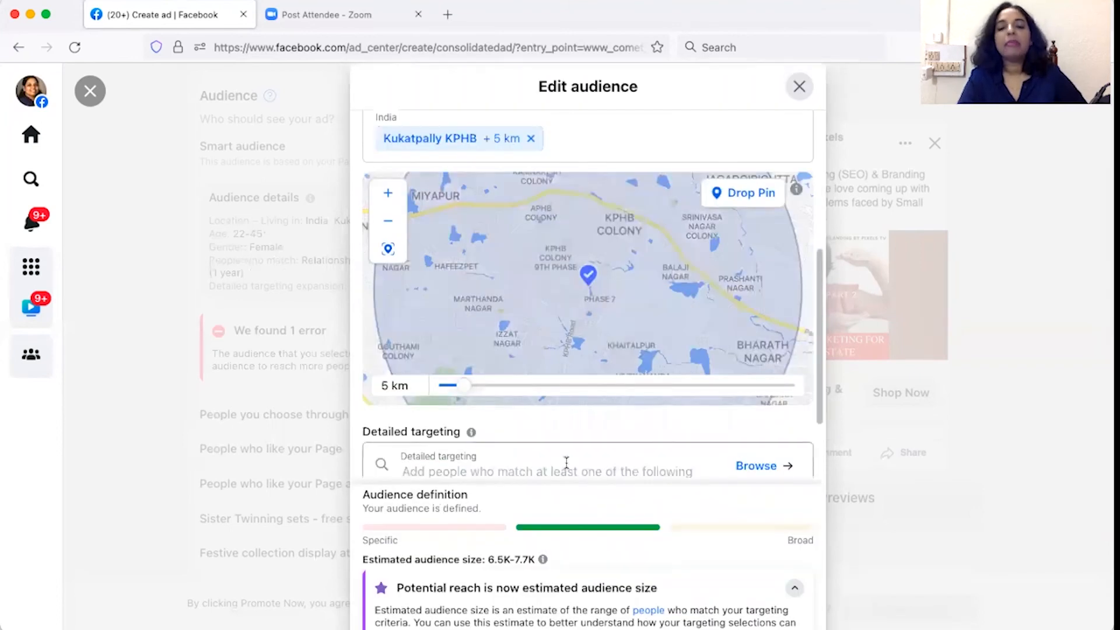
{"action": "scroll", "coordinate": [566, 462], "scroll_direction": "down", "scroll_amount": 3}
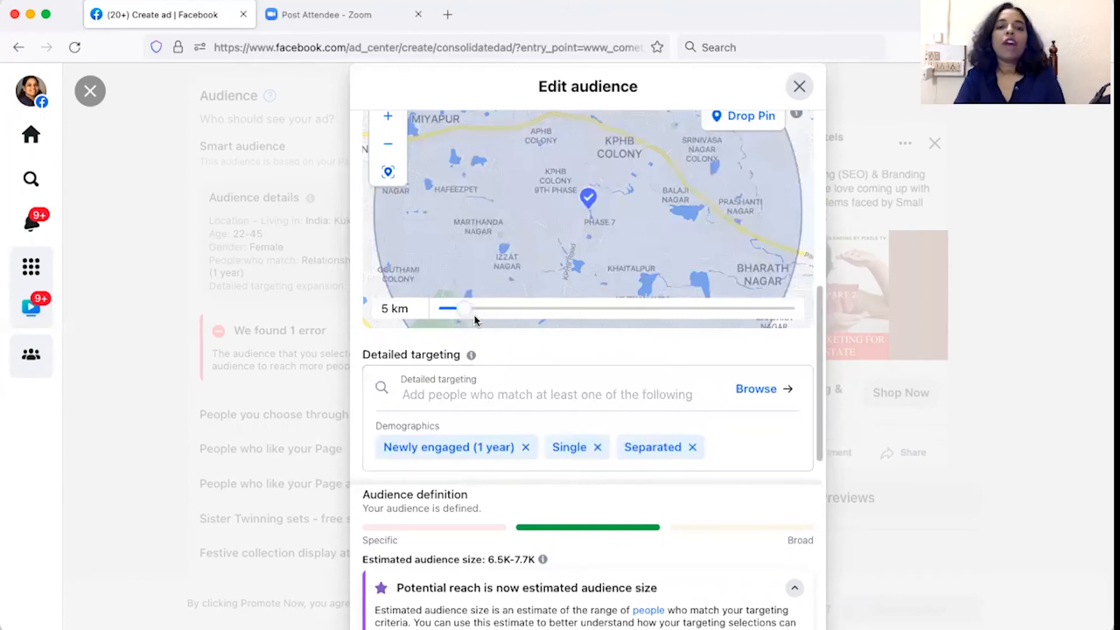
{"action": "scroll", "coordinate": [546, 407], "scroll_direction": "down", "scroll_amount": 1}
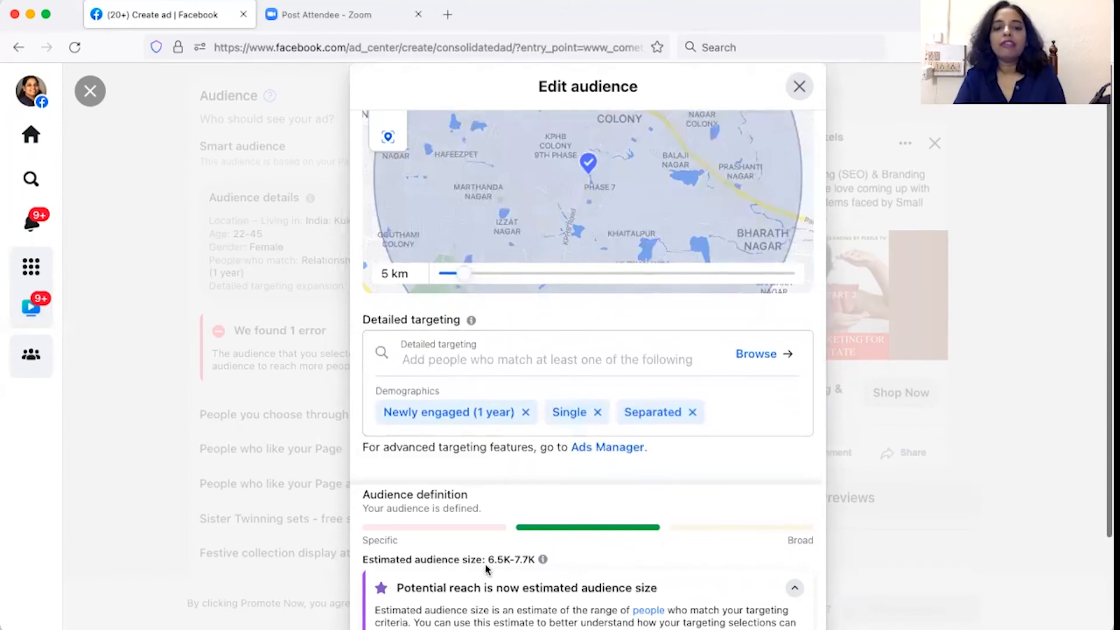
{"action": "left_click_drag", "start_coordinate": [488, 559], "coordinate": [534, 564]}
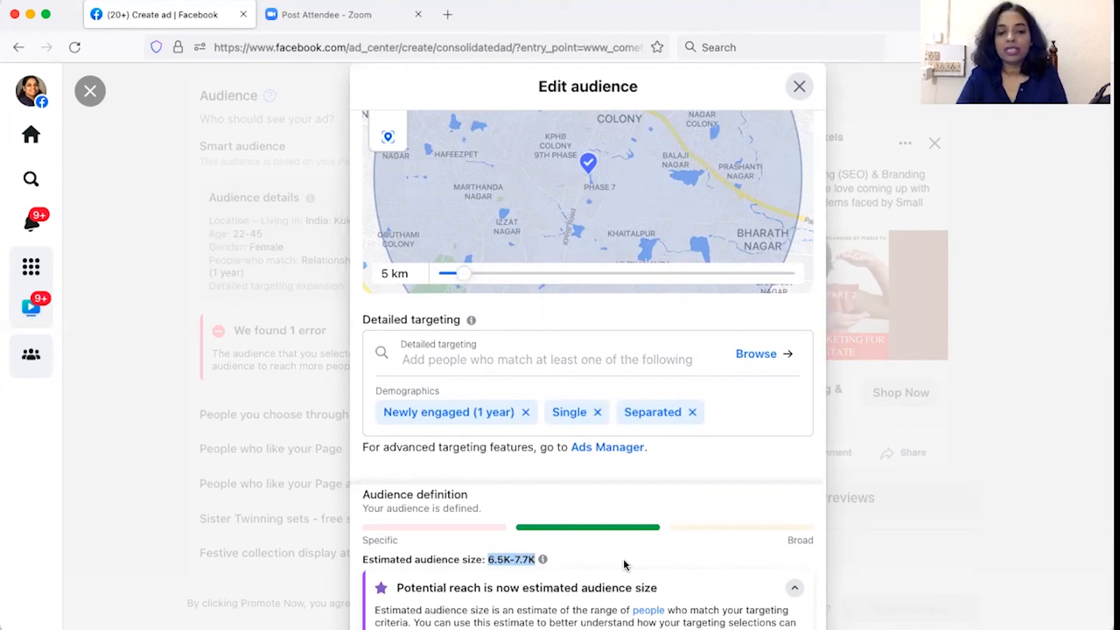
{"action": "scroll", "coordinate": [624, 558], "scroll_direction": "down", "scroll_amount": 3}
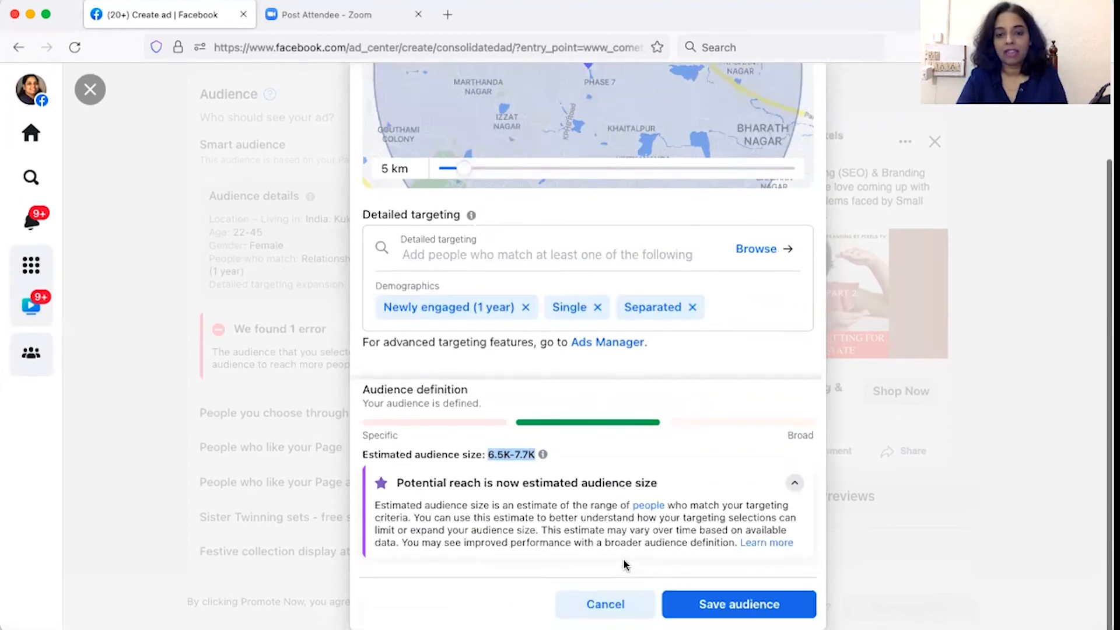
{"action": "left_click", "coordinate": [717, 608]}
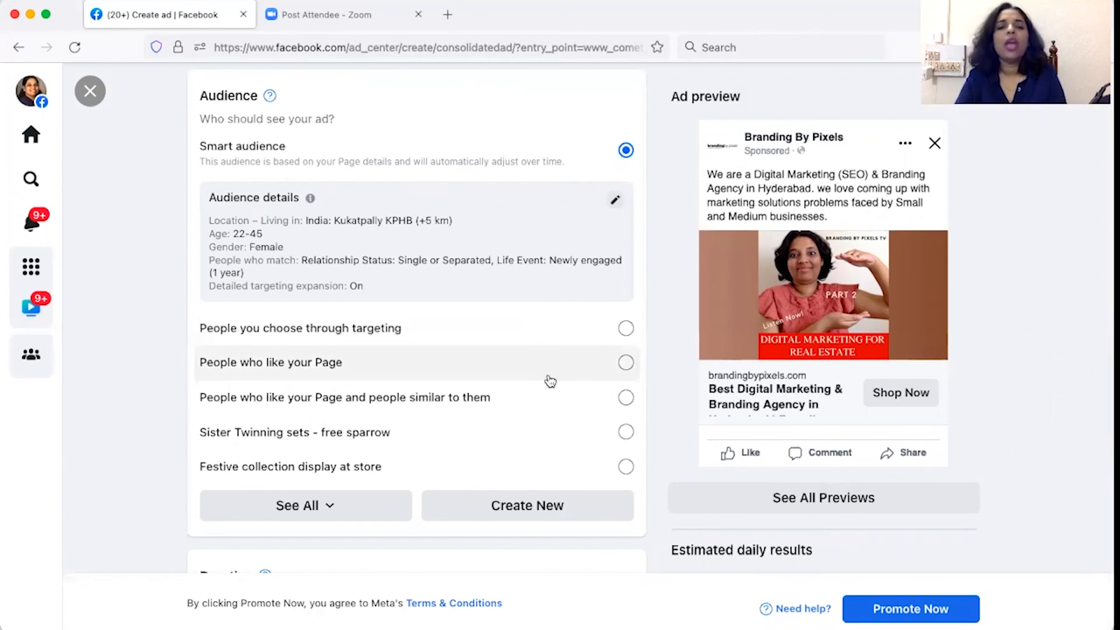
Step: Switch the ad's audience from the smart audience to People you choose through targeting
{"action": "scroll", "coordinate": [550, 381], "scroll_direction": "down", "scroll_amount": 1}
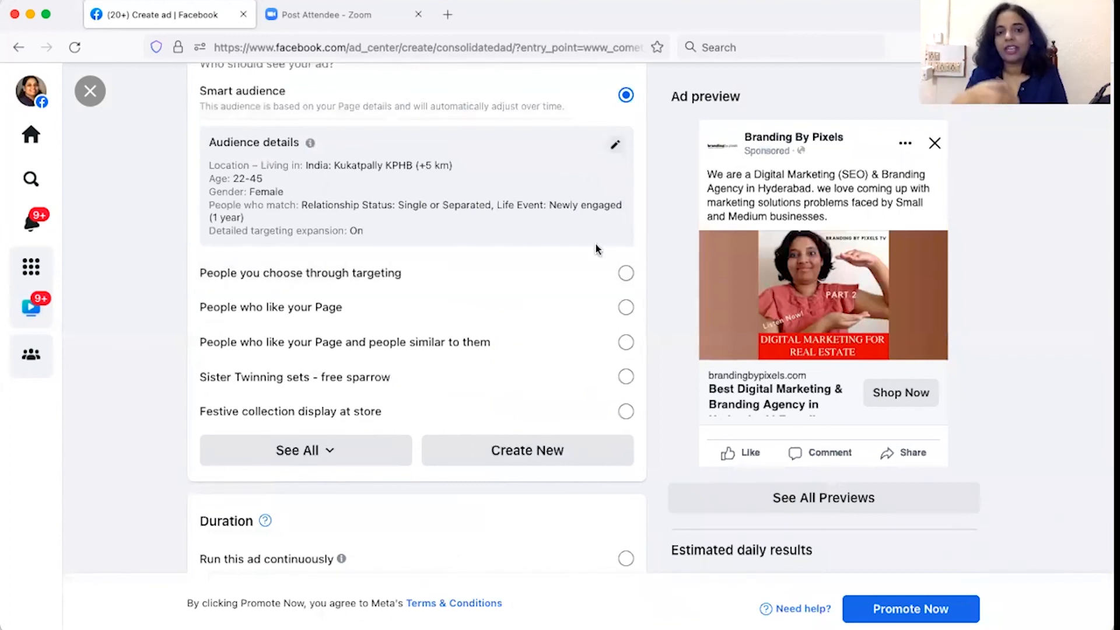
{"action": "left_click", "coordinate": [626, 273]}
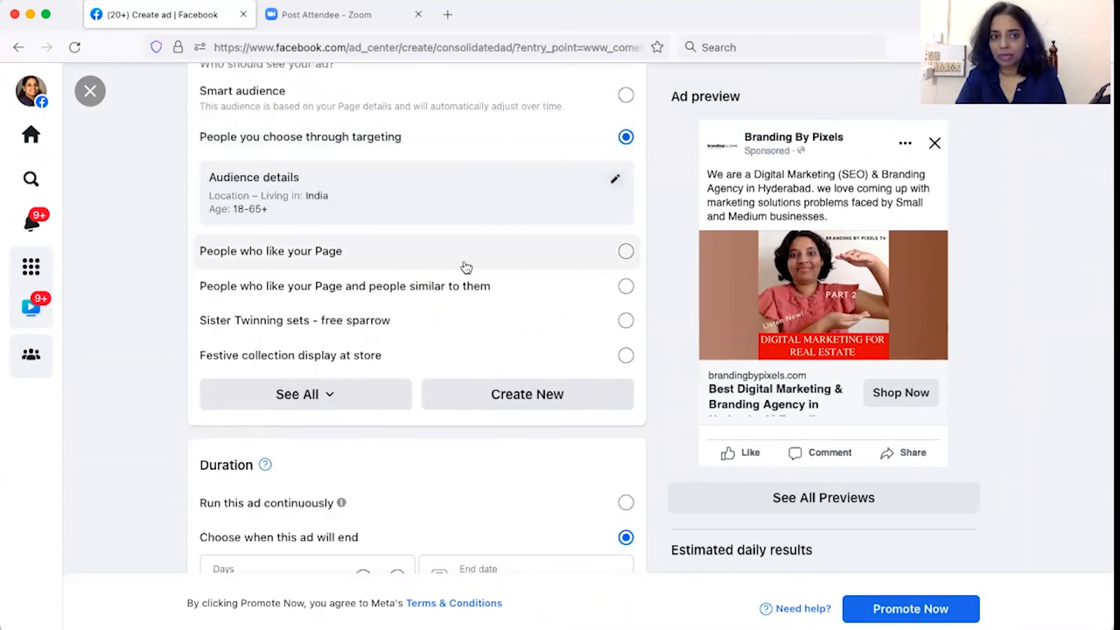
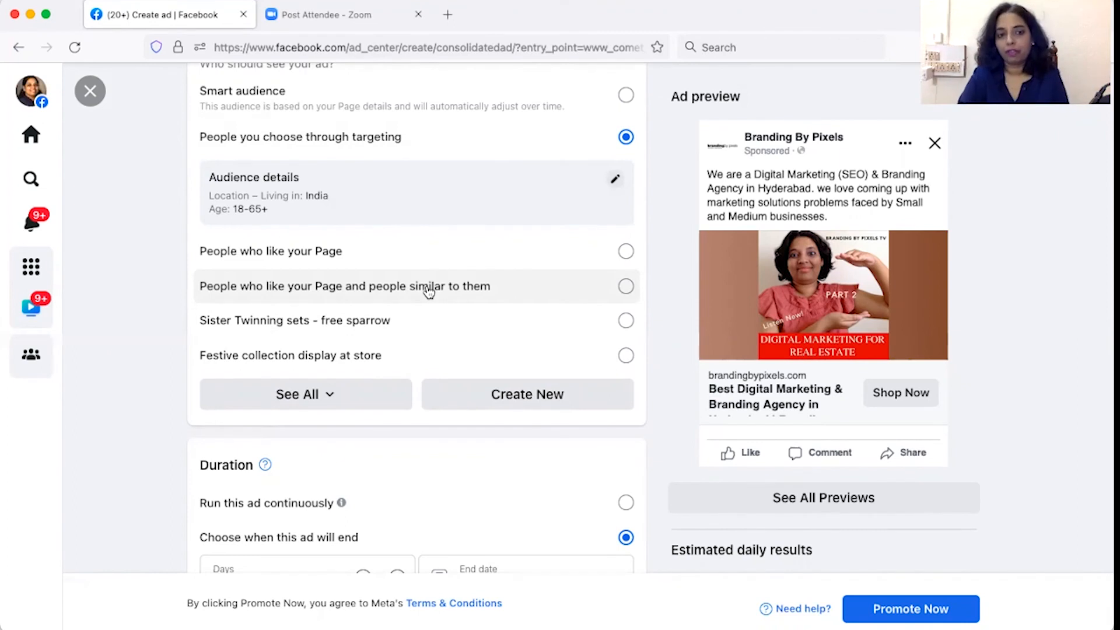
Step: Shorten the ad's duration to 1 day, with the end date 21 May 2022
{"action": "scroll", "coordinate": [505, 325], "scroll_direction": "down", "scroll_amount": 3}
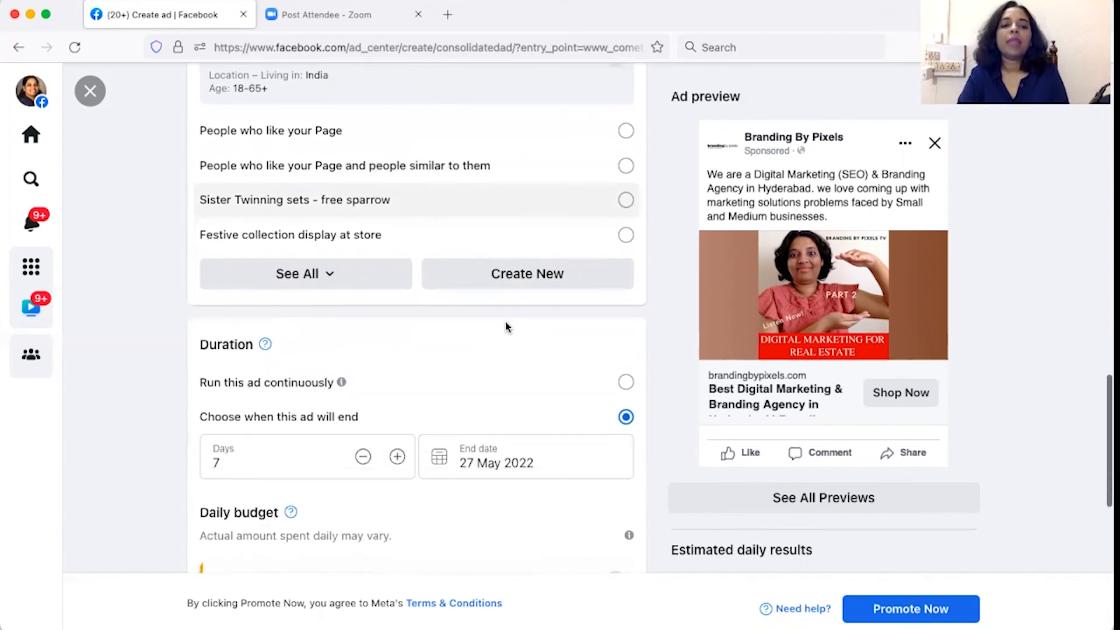
{"action": "scroll", "coordinate": [505, 325], "scroll_direction": "down", "scroll_amount": 1}
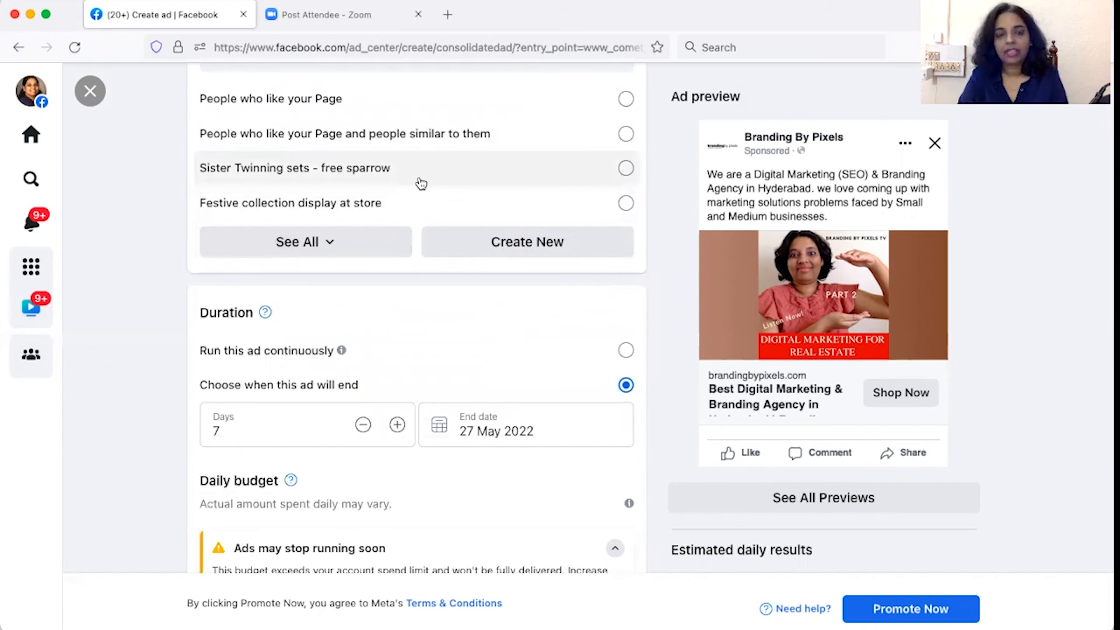
{"action": "scroll", "coordinate": [395, 330], "scroll_direction": "down", "scroll_amount": 2}
{"action": "scroll", "coordinate": [395, 330], "scroll_direction": "up", "scroll_amount": 2}
{"action": "scroll", "coordinate": [395, 327], "scroll_direction": "down", "scroll_amount": 2}
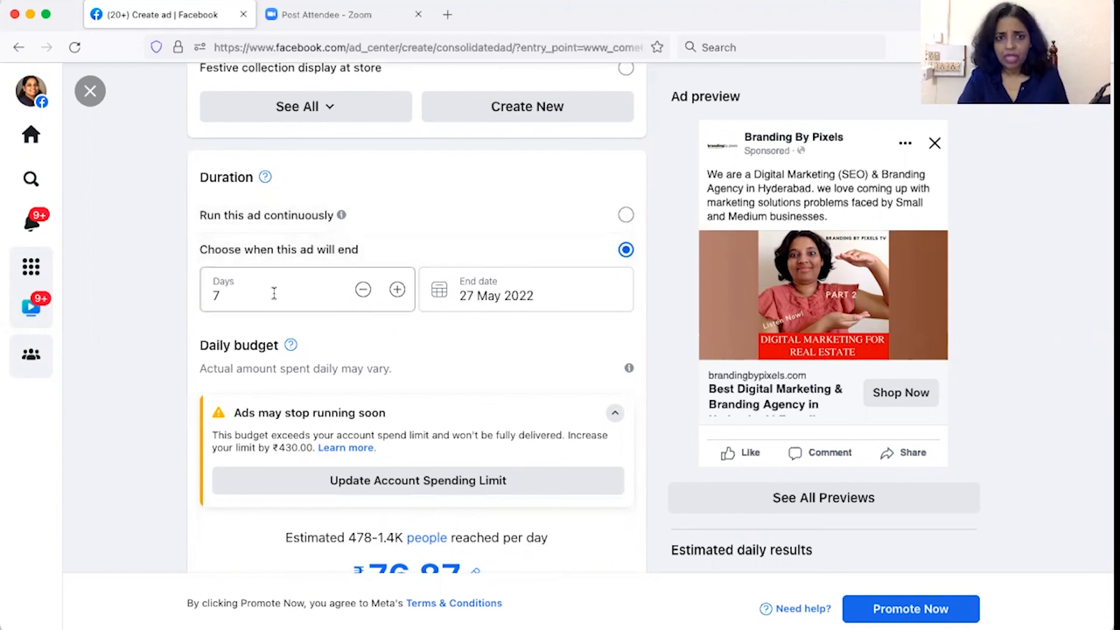
{"action": "left_click", "coordinate": [365, 291]}
{"action": "left_click", "coordinate": [365, 291]}
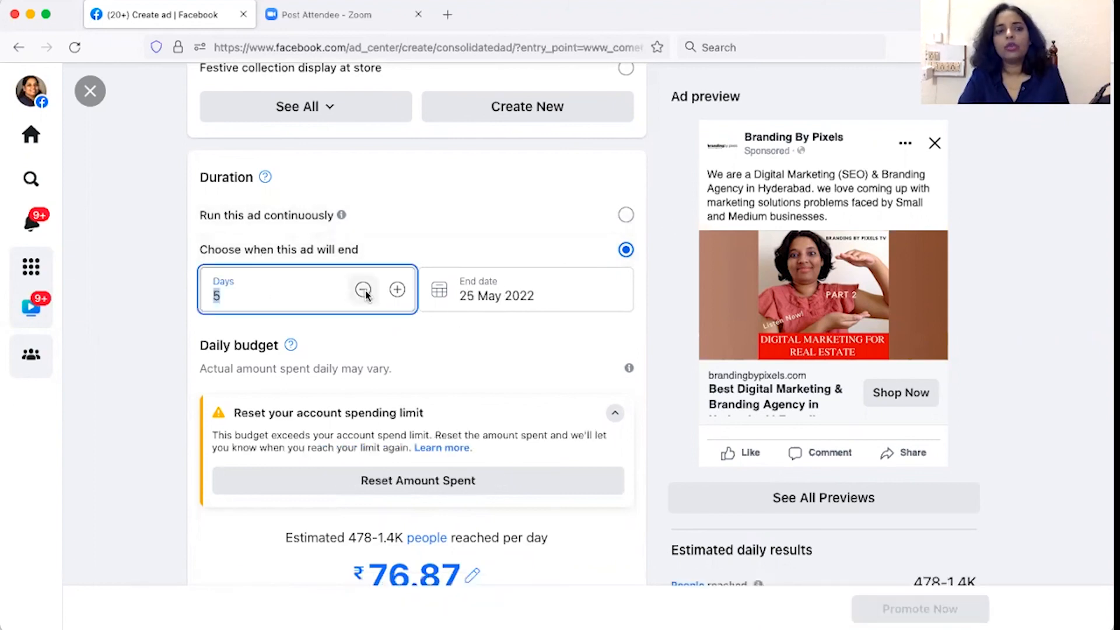
{"action": "left_click", "coordinate": [364, 291]}
{"action": "left_click", "coordinate": [364, 291]}
{"action": "left_click", "coordinate": [365, 292]}
{"action": "left_click", "coordinate": [364, 349]}
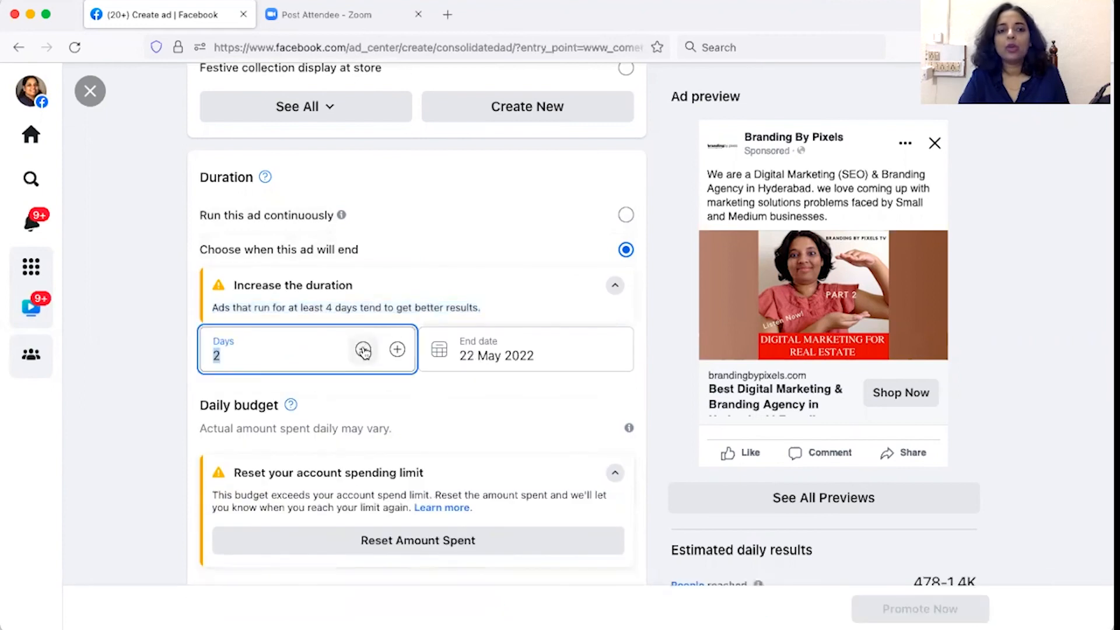
{"action": "left_click", "coordinate": [364, 349]}
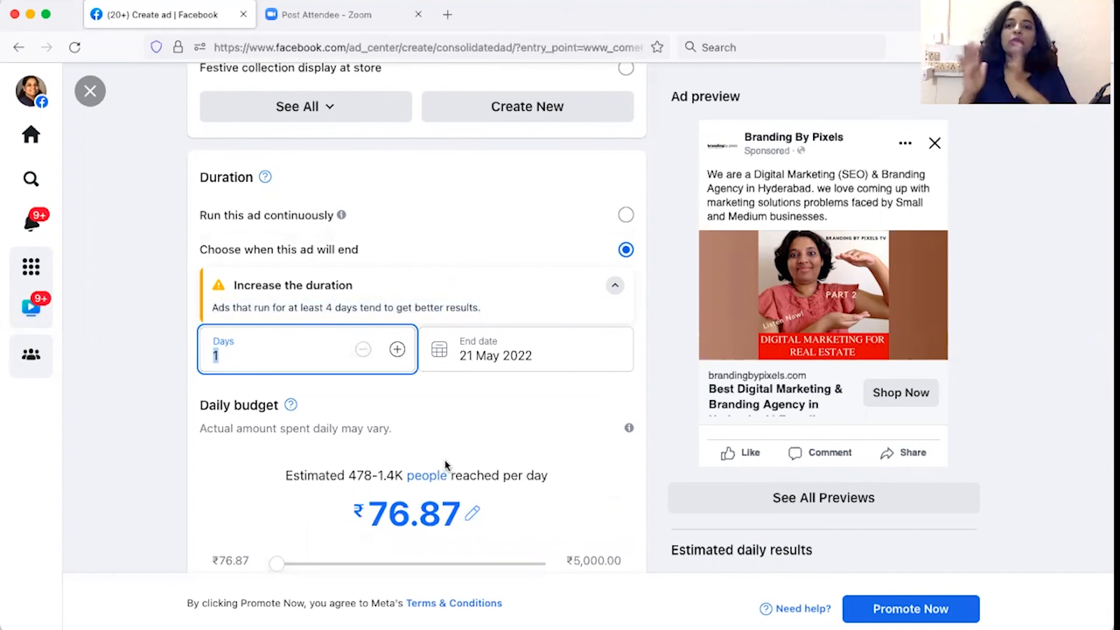
Step: Lengthen the ad's duration to 7 days, with the end date 27 May 2022
{"action": "left_click", "coordinate": [397, 349]}
{"action": "left_click", "coordinate": [397, 349]}
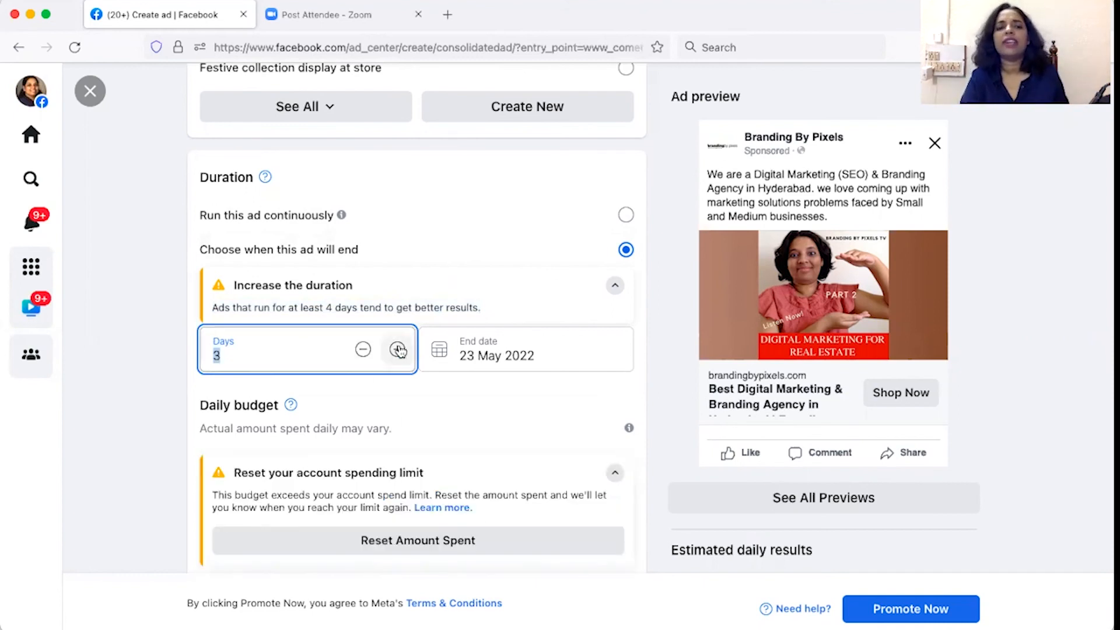
{"action": "left_click", "coordinate": [397, 348]}
{"action": "left_click", "coordinate": [396, 292]}
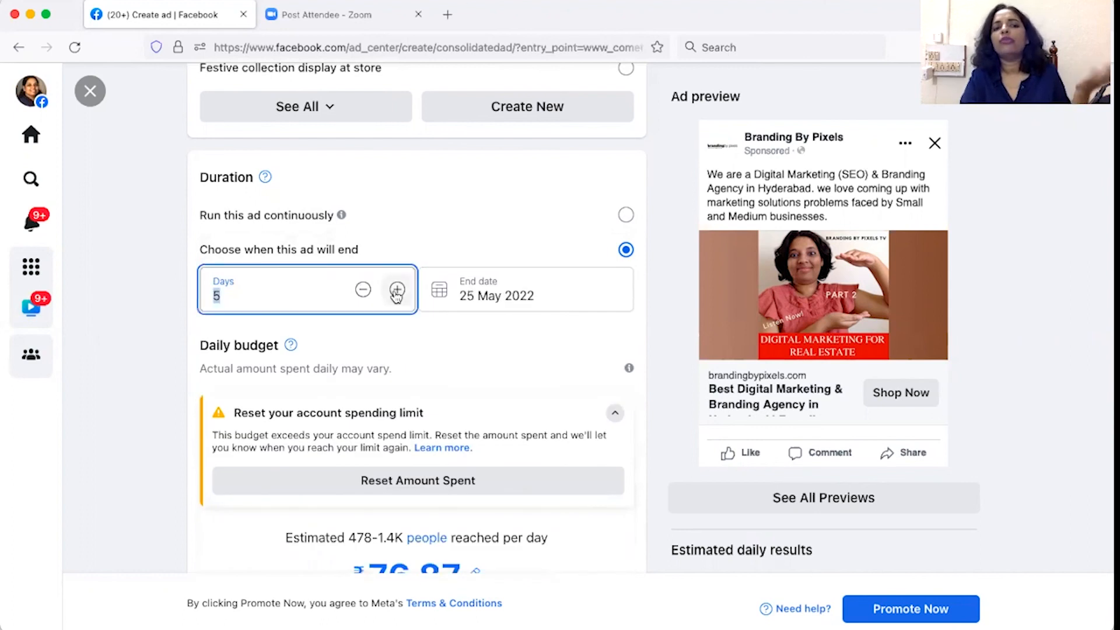
{"action": "left_click", "coordinate": [396, 291]}
{"action": "left_click", "coordinate": [396, 291]}
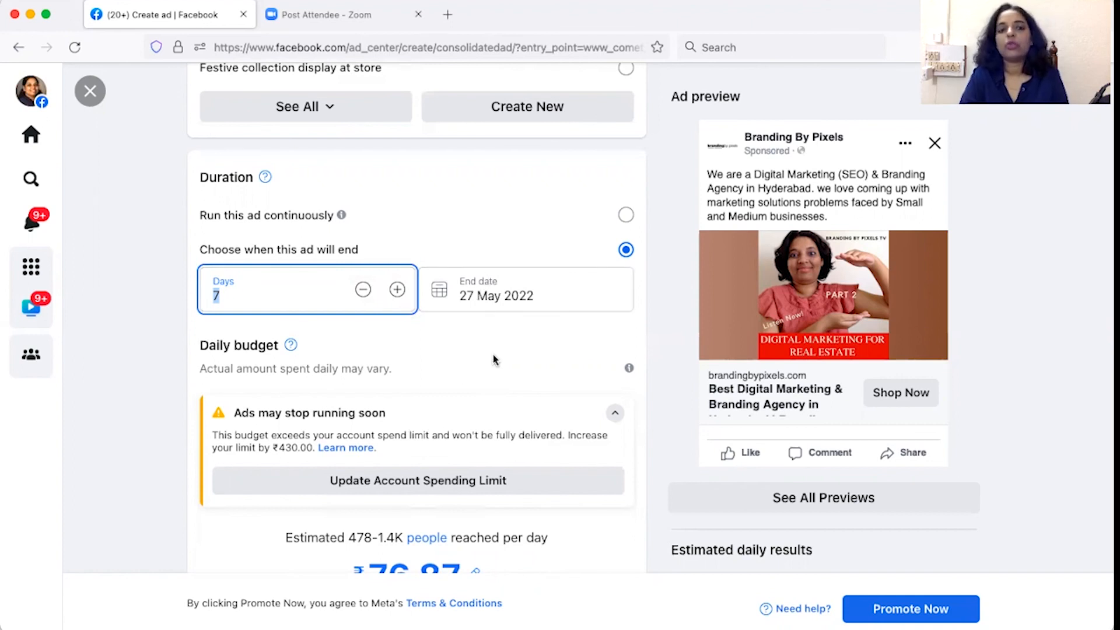
Step: Review the audience, duration and daily budget settings and highlight the estimated number of people reached per day
{"action": "scroll", "coordinate": [493, 357], "scroll_direction": "down", "scroll_amount": 3}
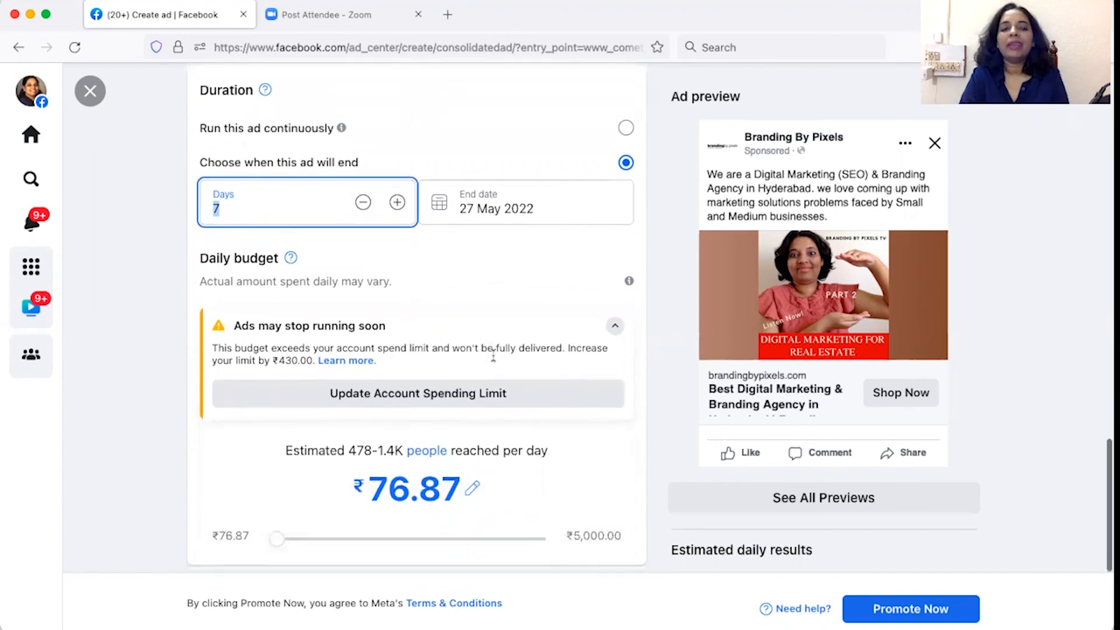
{"action": "scroll", "coordinate": [493, 357], "scroll_direction": "down", "scroll_amount": 5}
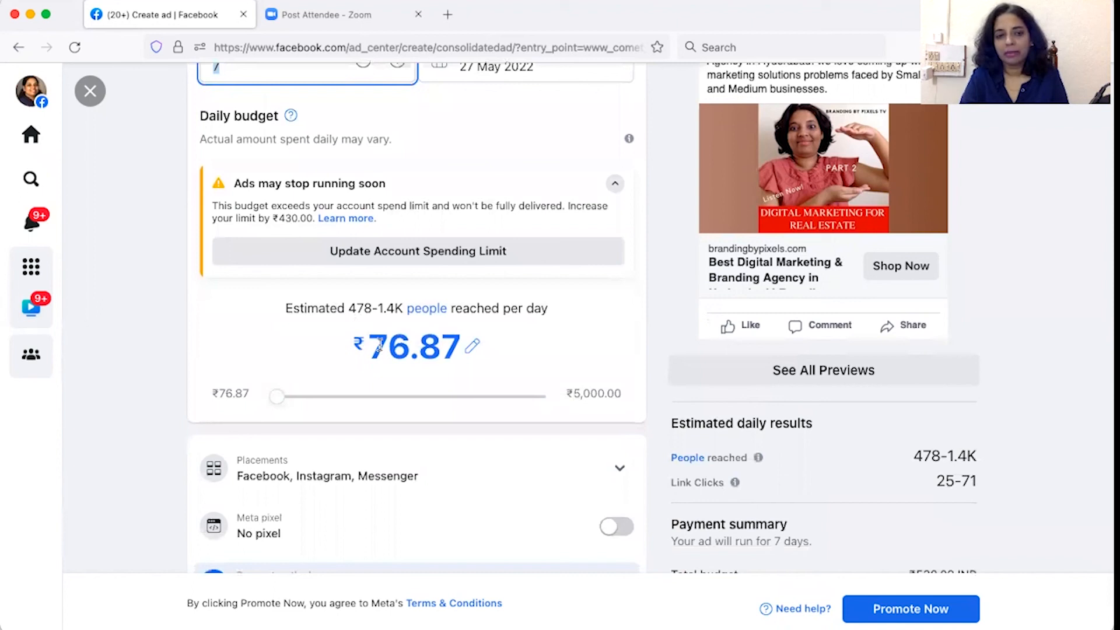
{"action": "scroll", "coordinate": [386, 371], "scroll_direction": "up", "scroll_amount": 8}
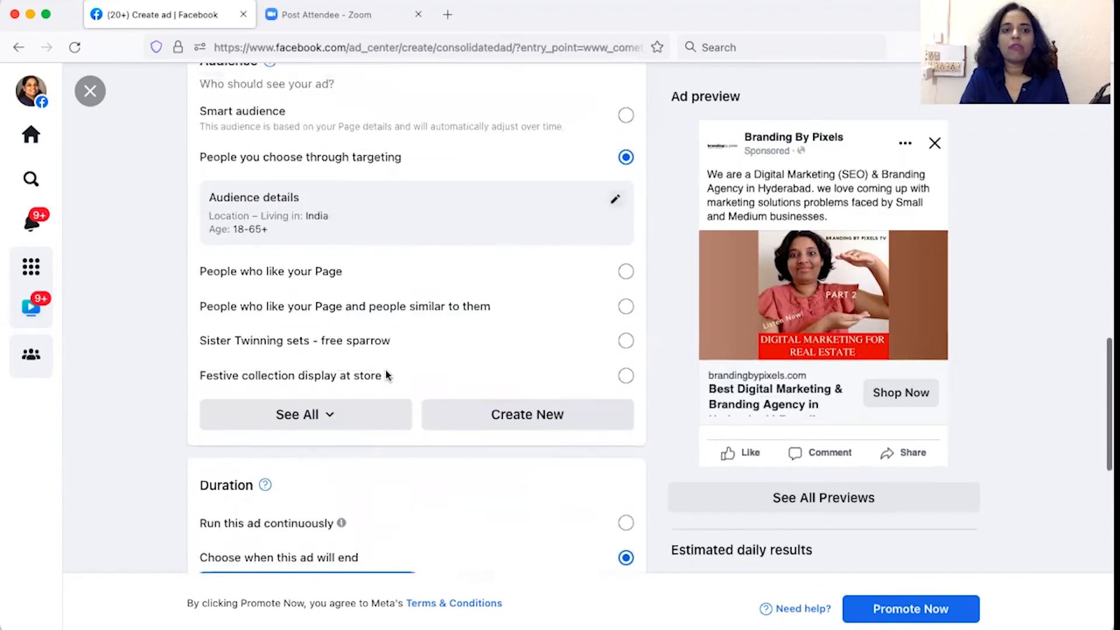
{"action": "scroll", "coordinate": [391, 272], "scroll_direction": "down", "scroll_amount": 5}
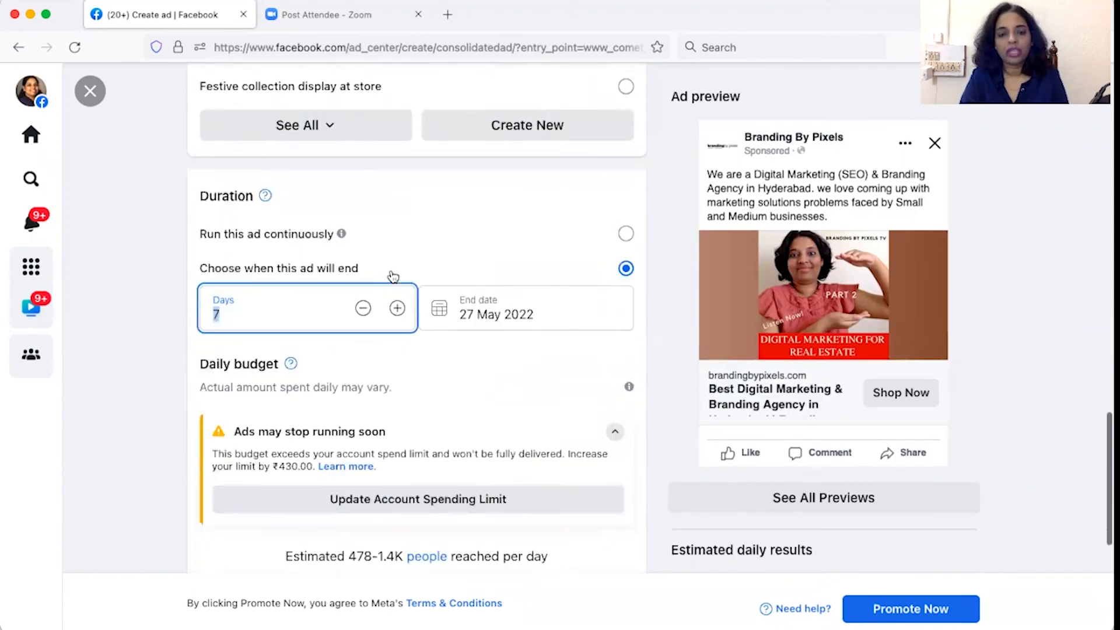
{"action": "scroll", "coordinate": [391, 277], "scroll_direction": "down", "scroll_amount": 5}
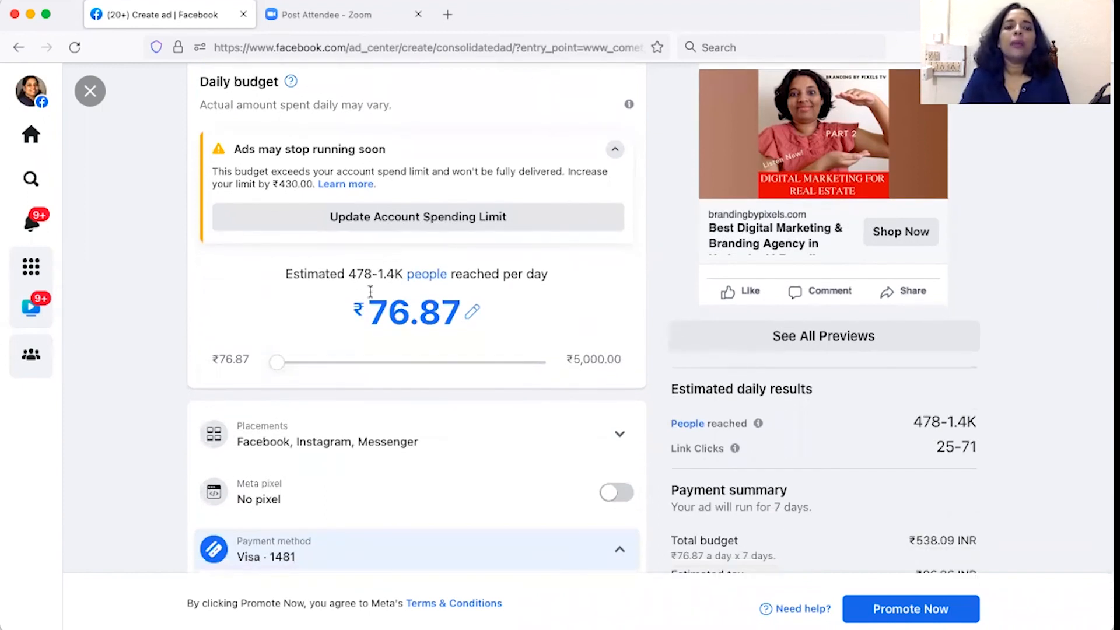
{"action": "left_click_drag", "start_coordinate": [351, 271], "coordinate": [402, 272]}
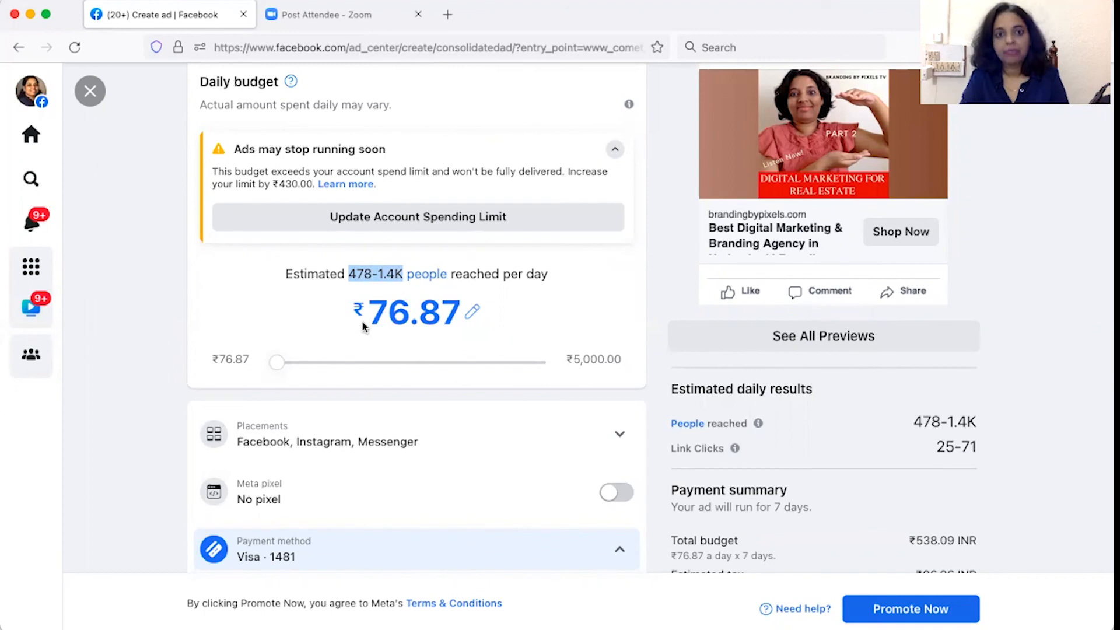
Step: Highlight the daily budget amount and raise the daily budget to ₹160.00
{"action": "left_click", "coordinate": [373, 308]}
{"action": "left_click_drag", "start_coordinate": [374, 308], "coordinate": [479, 316]}
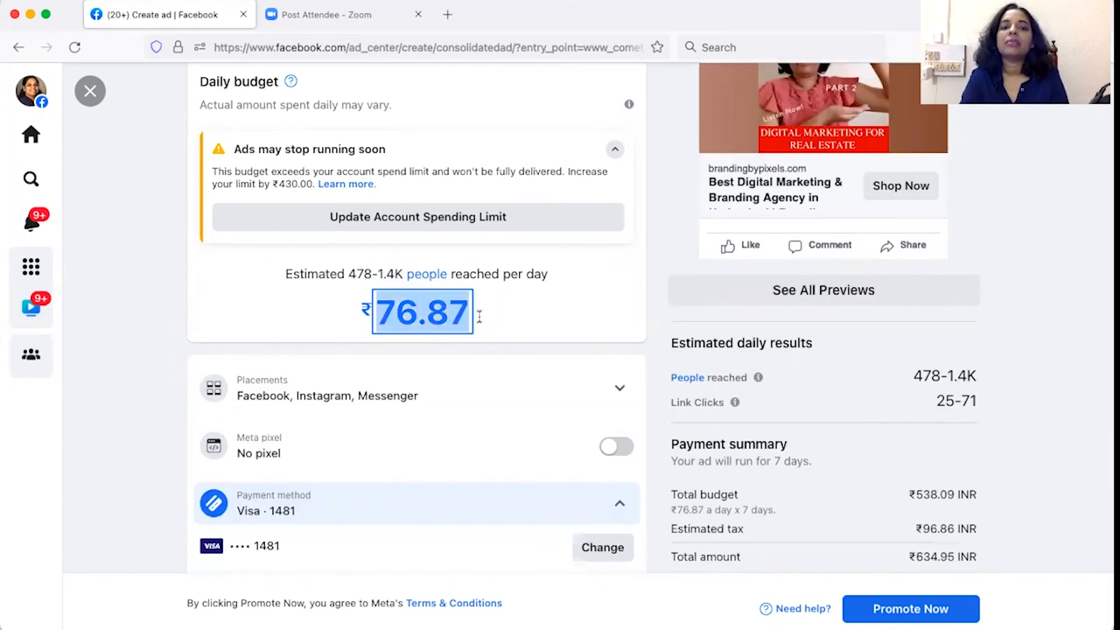
{"action": "left_click", "coordinate": [609, 272]}
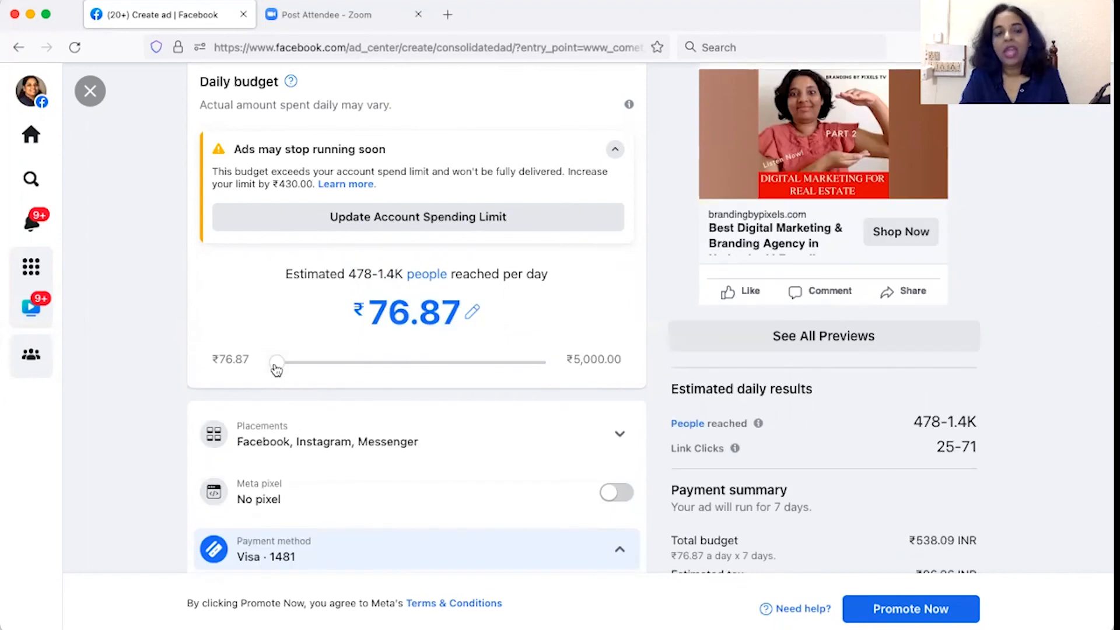
{"action": "left_click_drag", "start_coordinate": [276, 368], "coordinate": [341, 362]}
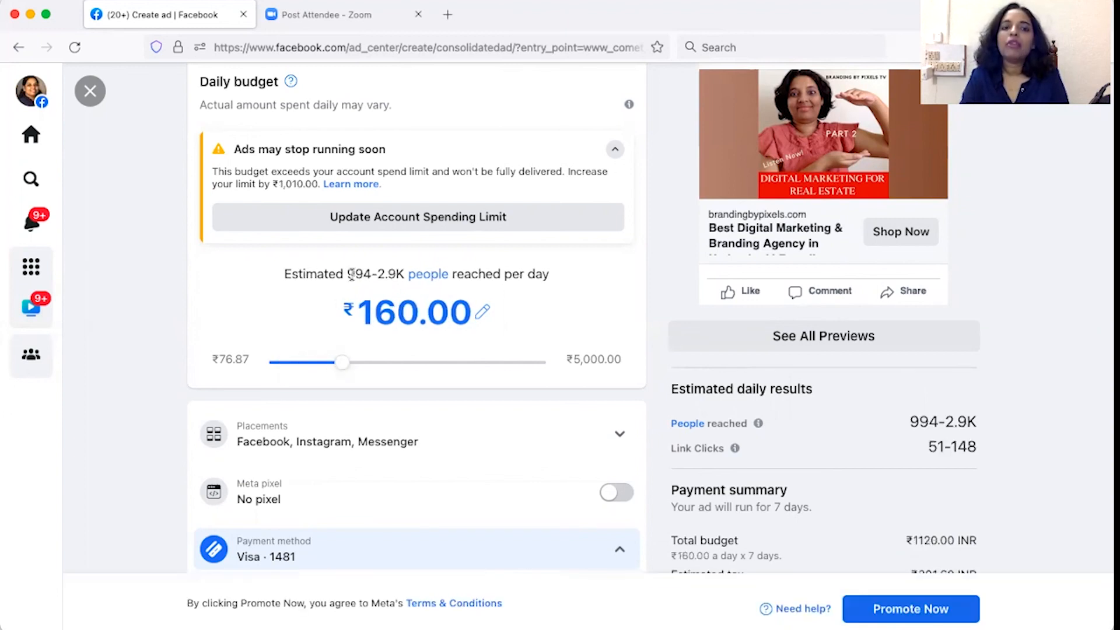
Step: Highlight the estimated daily reach, lower the daily budget to the minimum of ₹76.87, and highlight the new budget amount
{"action": "left_click_drag", "start_coordinate": [347, 273], "coordinate": [404, 271]}
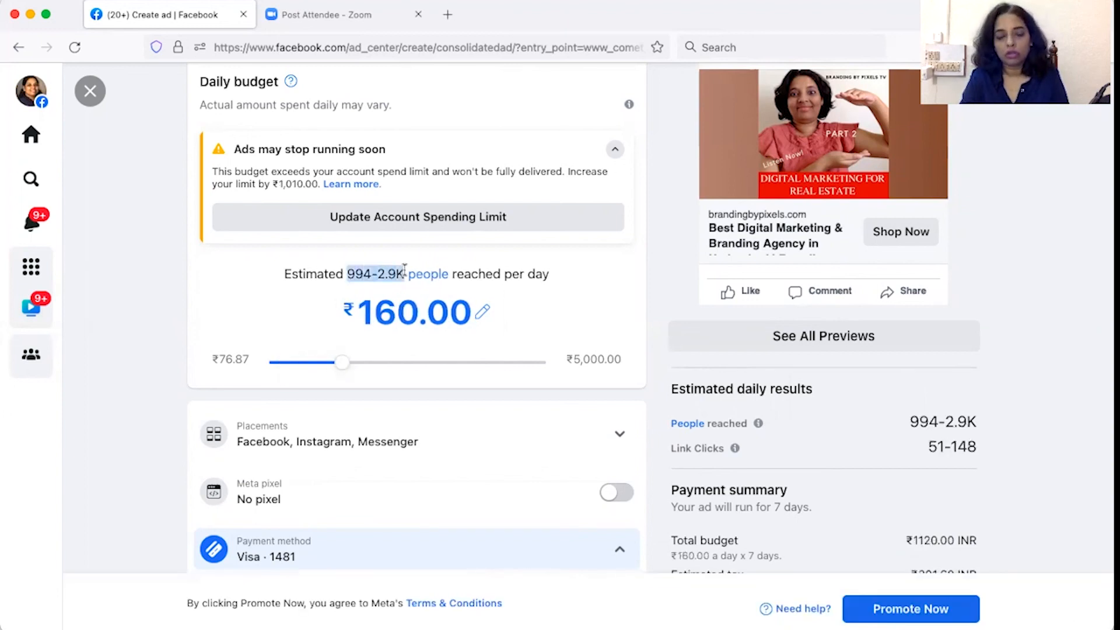
{"action": "left_click_drag", "start_coordinate": [342, 365], "coordinate": [263, 366]}
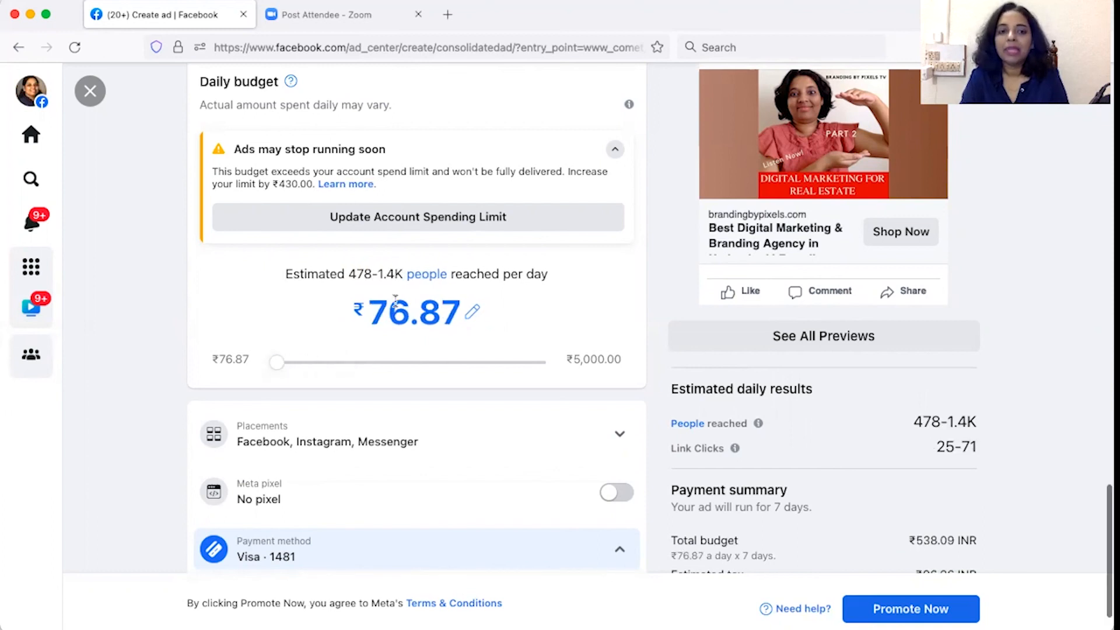
{"action": "left_click", "coordinate": [376, 312]}
{"action": "left_click_drag", "start_coordinate": [376, 312], "coordinate": [468, 312]}
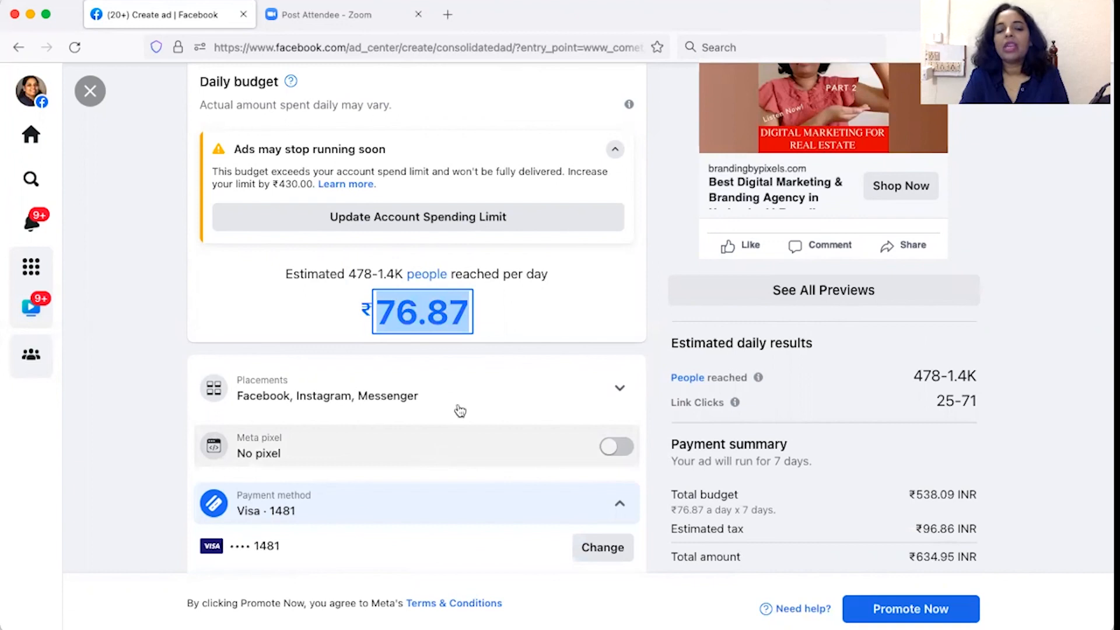
Step: Examine the payment summary for the 7-day ad, highlighting the total budget and the total amount including estimated tax
{"action": "scroll", "coordinate": [554, 333], "scroll_direction": "up", "scroll_amount": 2}
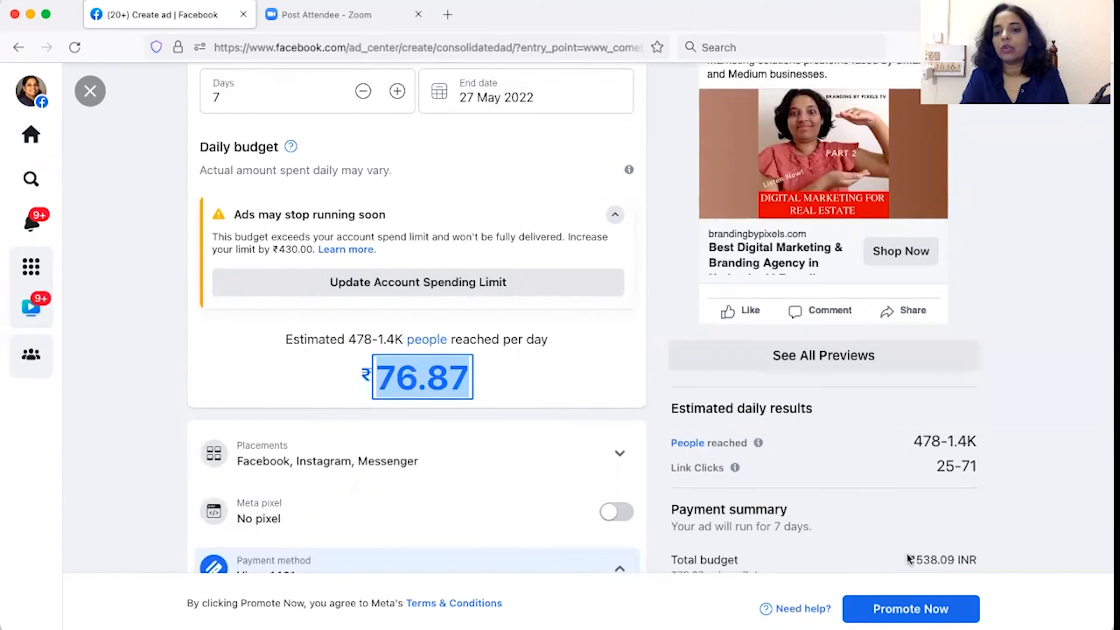
{"action": "left_click_drag", "start_coordinate": [912, 560], "coordinate": [924, 565]}
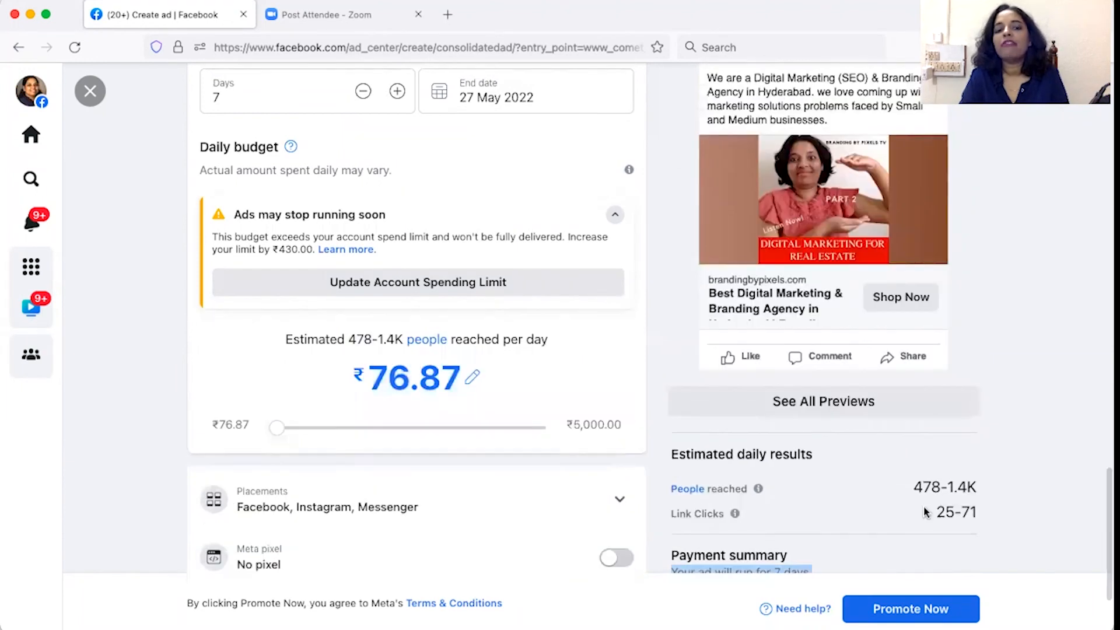
{"action": "scroll", "coordinate": [924, 512], "scroll_direction": "down", "scroll_amount": 1}
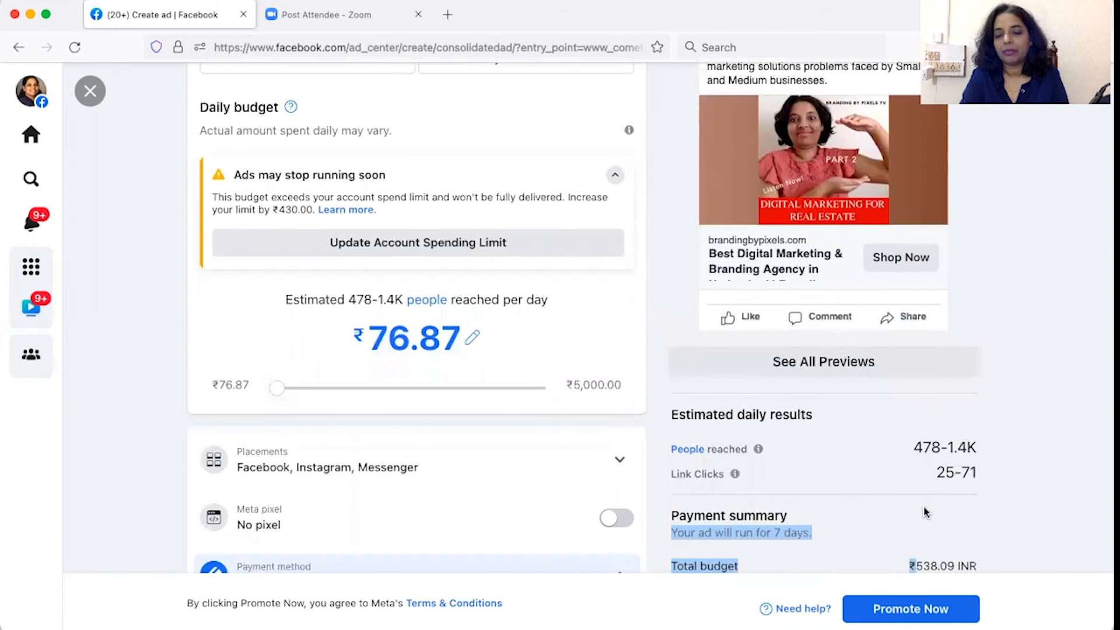
{"action": "scroll", "coordinate": [924, 511], "scroll_direction": "down", "scroll_amount": 1}
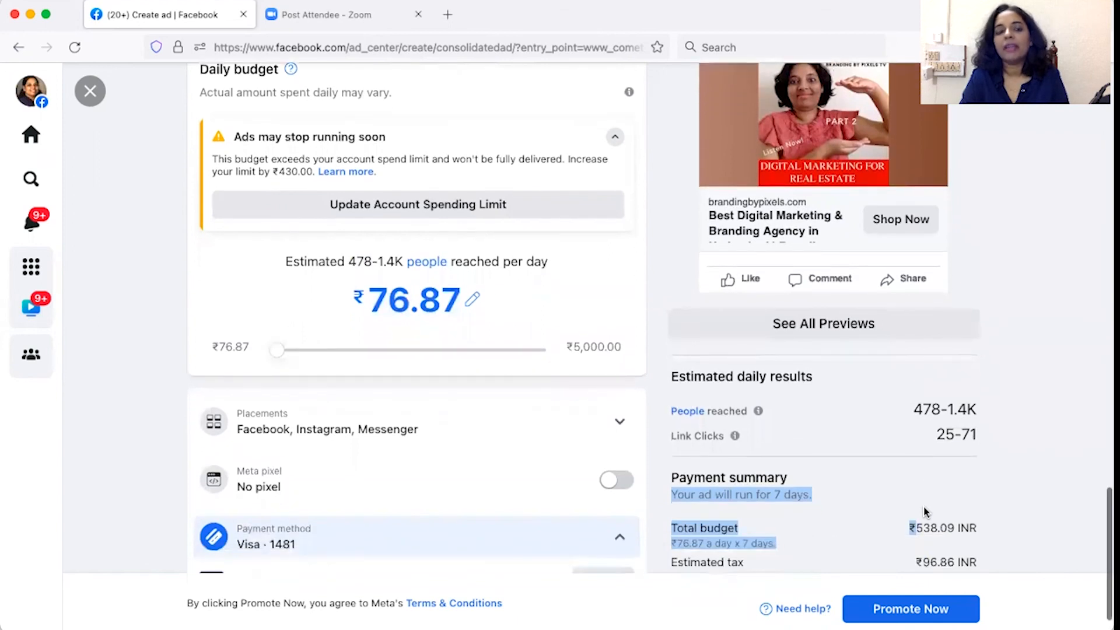
{"action": "scroll", "coordinate": [888, 560], "scroll_direction": "down", "scroll_amount": 1}
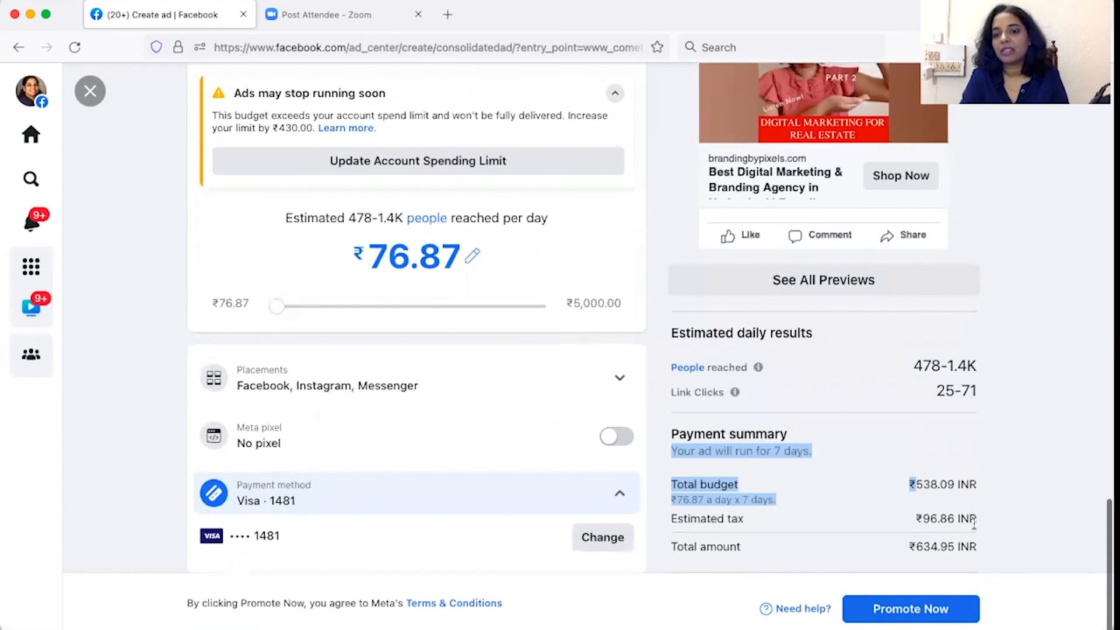
{"action": "left_click_drag", "start_coordinate": [909, 547], "coordinate": [990, 546]}
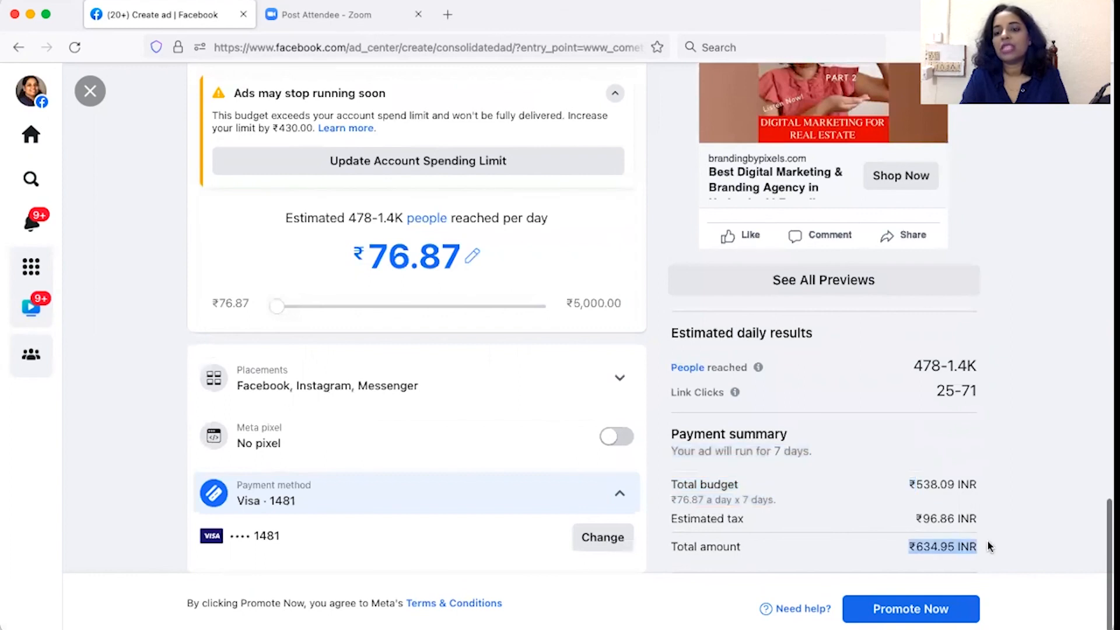
{"action": "scroll", "coordinate": [746, 410], "scroll_direction": "up", "scroll_amount": 6}
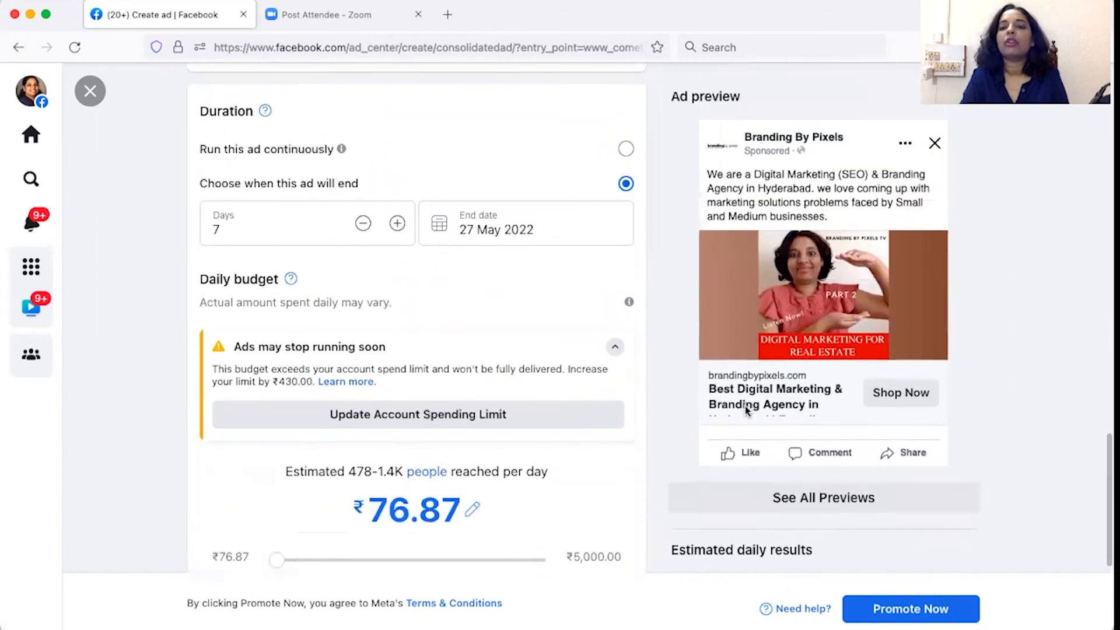
{"action": "scroll", "coordinate": [746, 410], "scroll_direction": "up", "scroll_amount": 3}
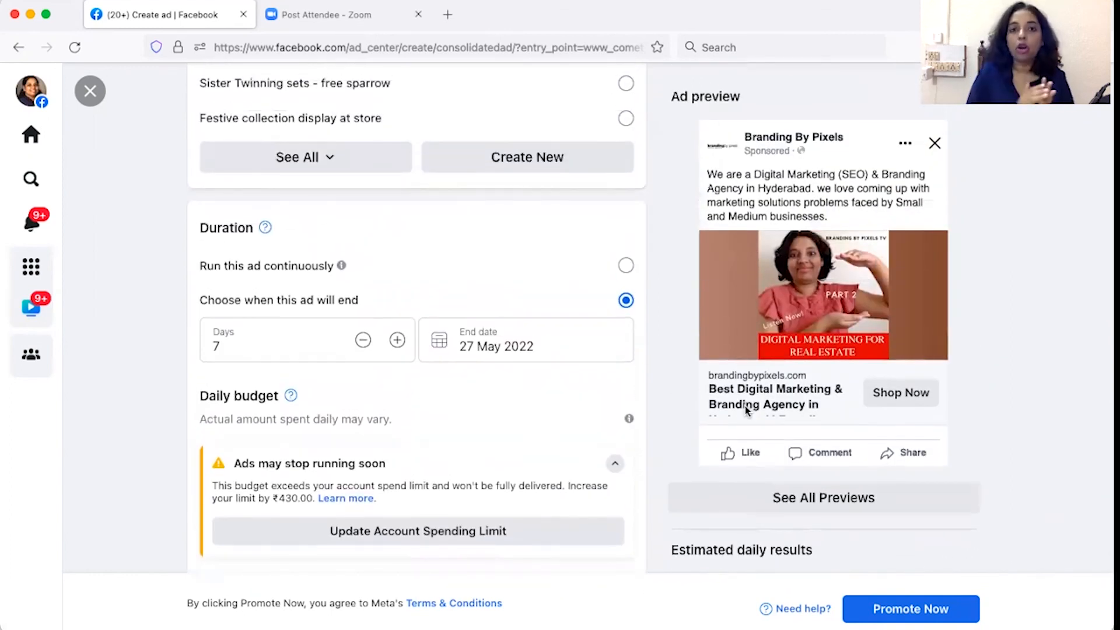